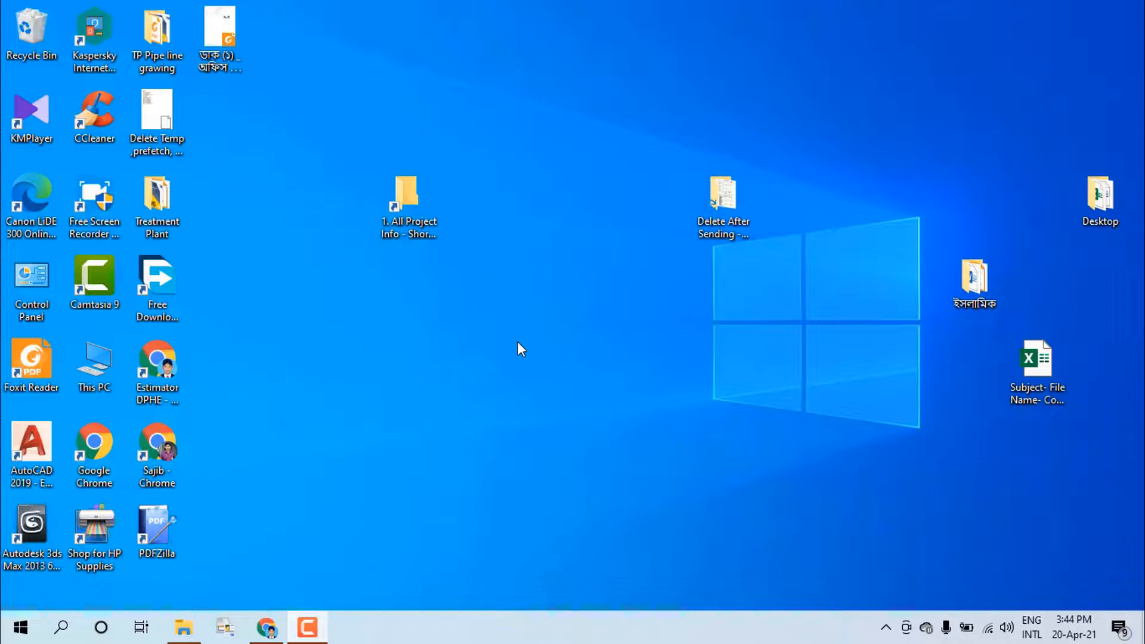
Switch to Chrome and open the dashboard of tender 571279 for Bahubal Upazilla from the tenders under preparation
{"action": "left_click", "coordinate": [269, 637]}
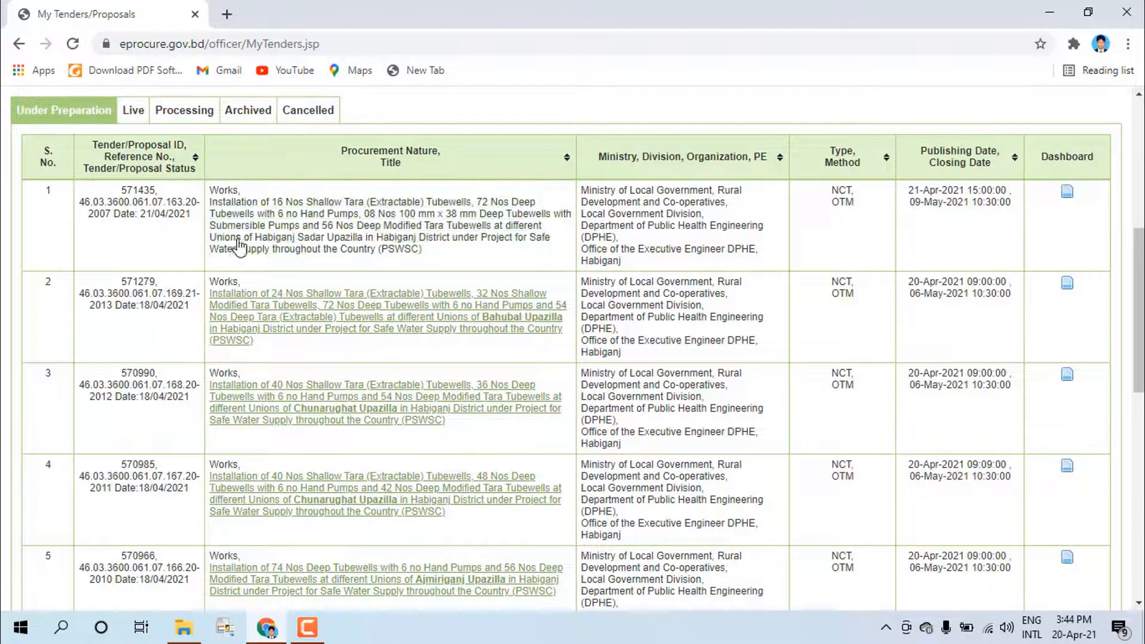
{"action": "scroll", "coordinate": [241, 246], "scroll_direction": "down", "scroll_amount": 1}
{"action": "scroll", "coordinate": [287, 295], "scroll_direction": "up", "scroll_amount": 7}
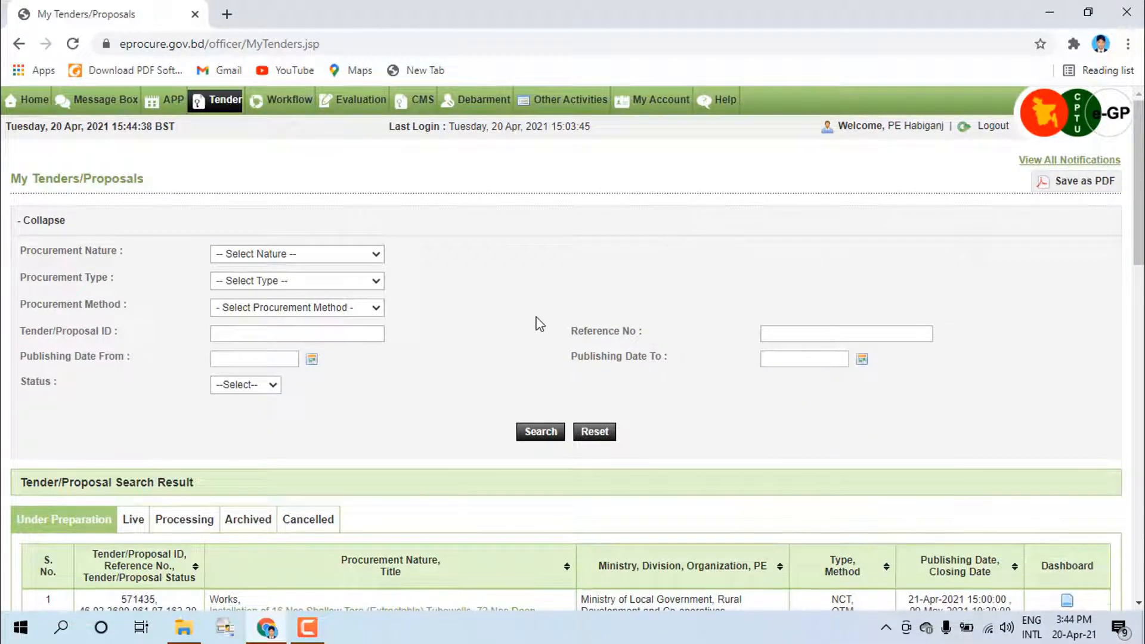
{"action": "scroll", "coordinate": [383, 357], "scroll_direction": "down", "scroll_amount": 4}
{"action": "scroll", "coordinate": [360, 353], "scroll_direction": "down", "scroll_amount": 3}
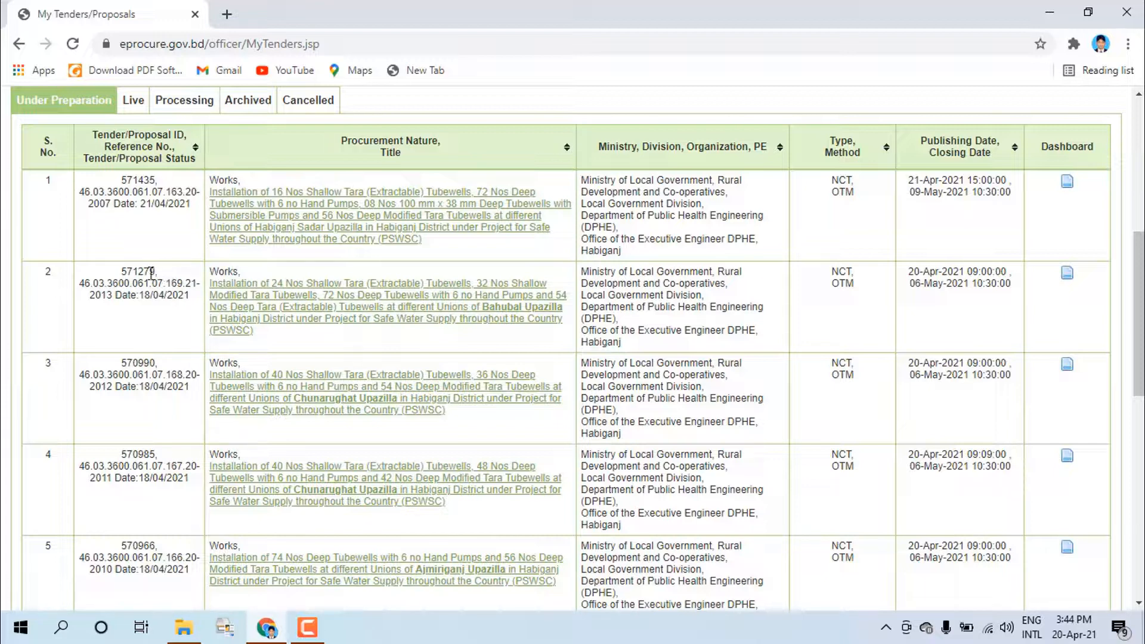
{"action": "left_click", "coordinate": [1069, 274]}
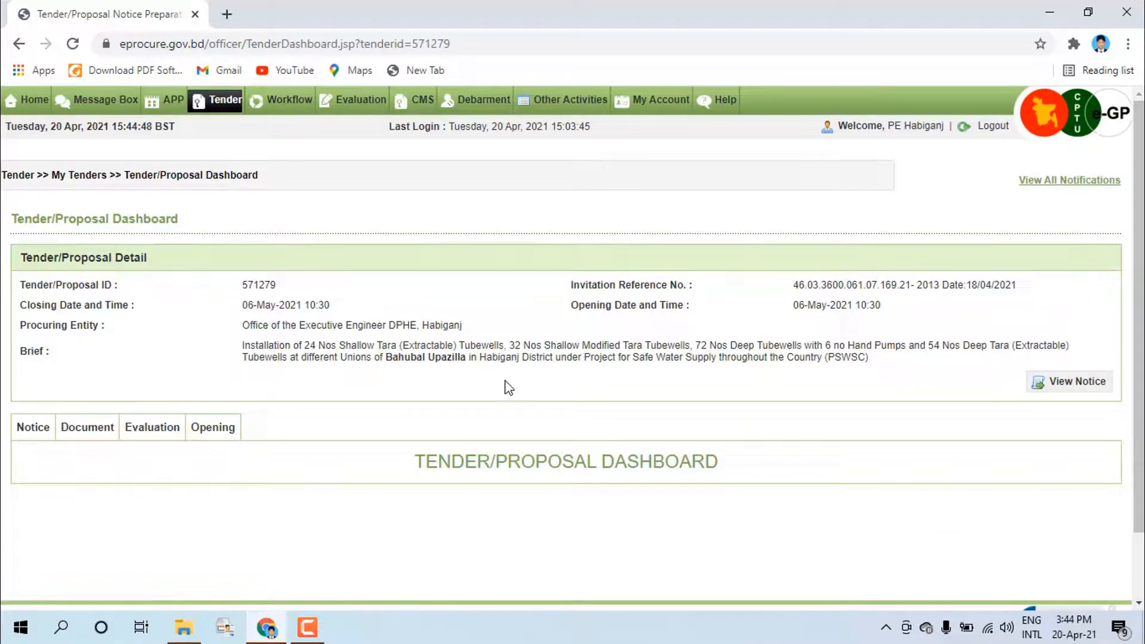
Go to the tender's documents and open section 2, Tender Data Sheet, for editing
{"action": "scroll", "coordinate": [509, 388], "scroll_direction": "down", "scroll_amount": 3}
{"action": "left_click", "coordinate": [81, 355]}
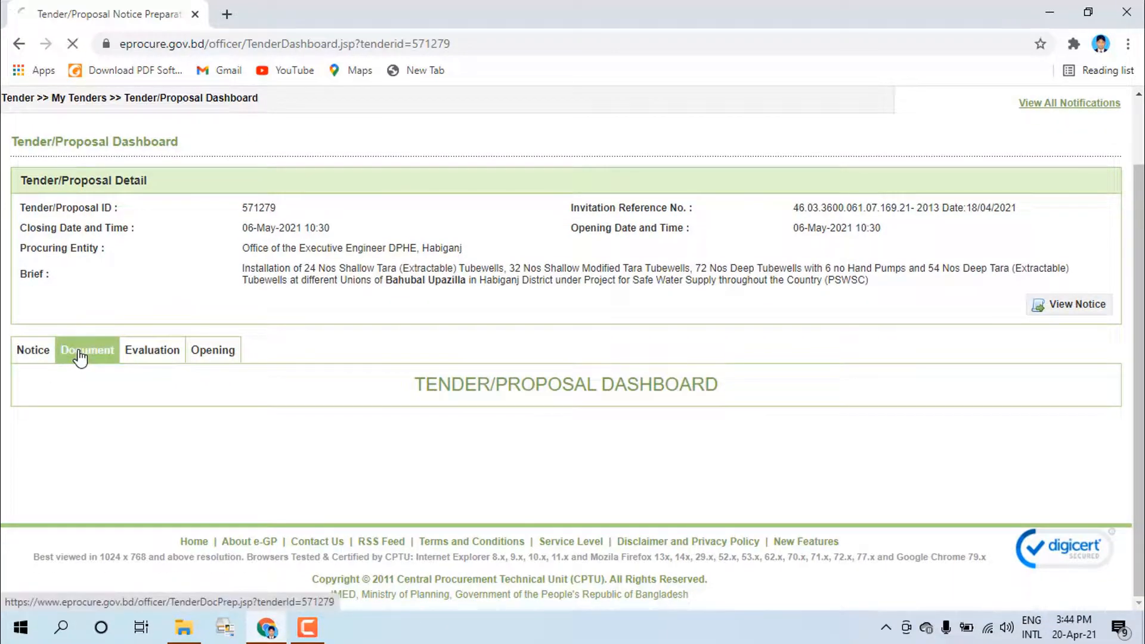
{"action": "scroll", "coordinate": [172, 358], "scroll_direction": "down", "scroll_amount": 5}
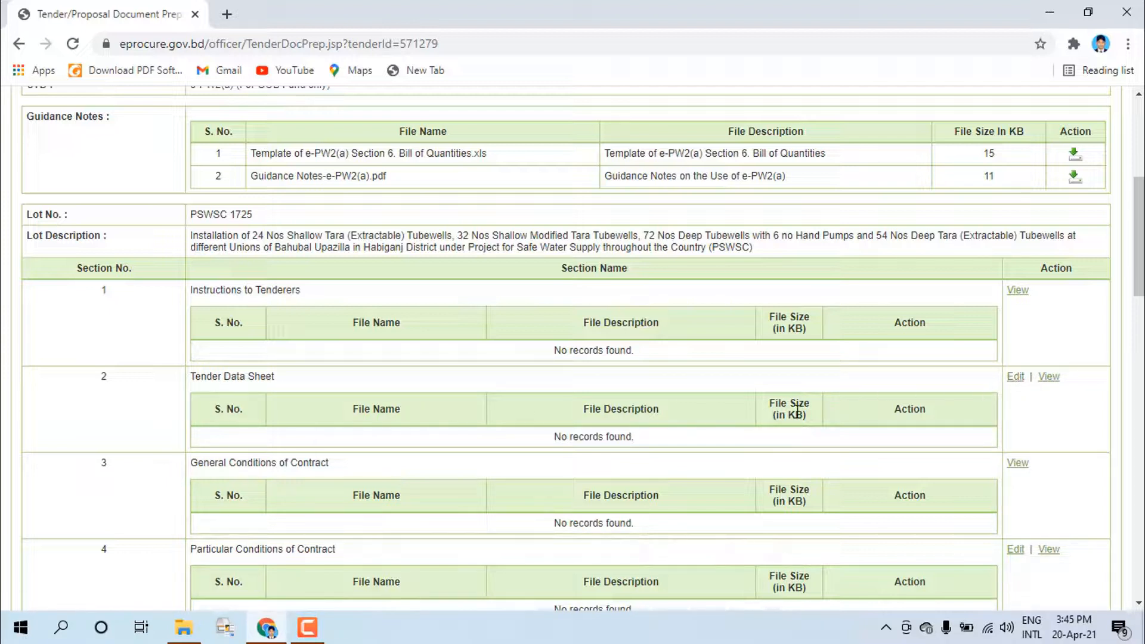
{"action": "left_click", "coordinate": [1015, 377]}
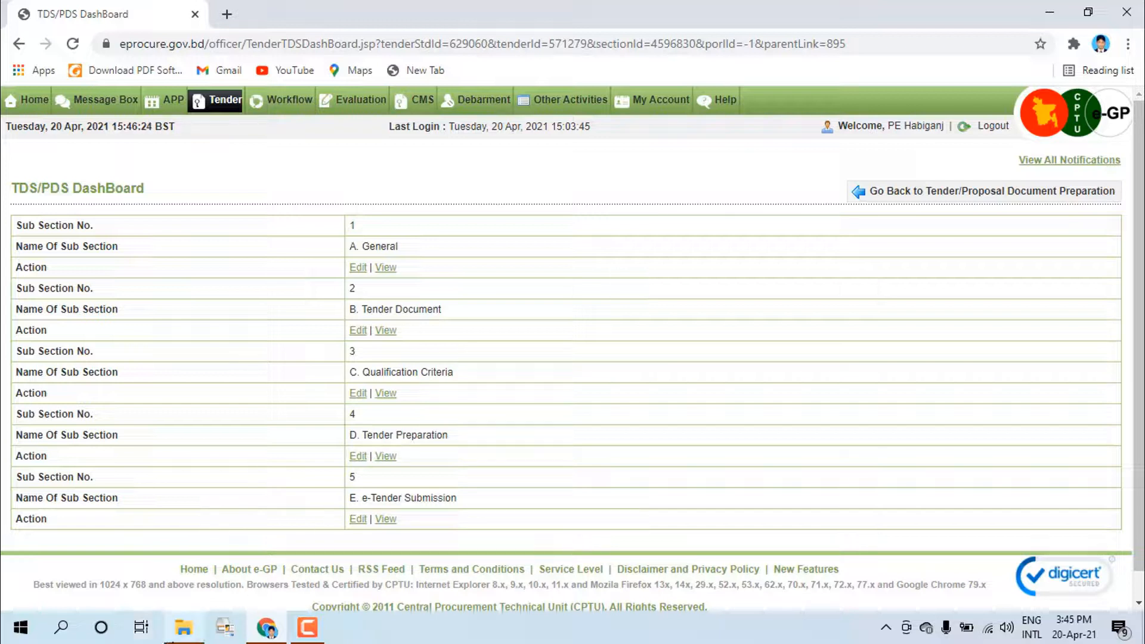
Switch to File Explorer and open the 571279 Notice Details PDF from the "571279 PSWSC- 1725-Bahubal" folder
{"action": "mouse_move", "coordinate": [180, 639]}
{"action": "left_click", "coordinate": [199, 589]}
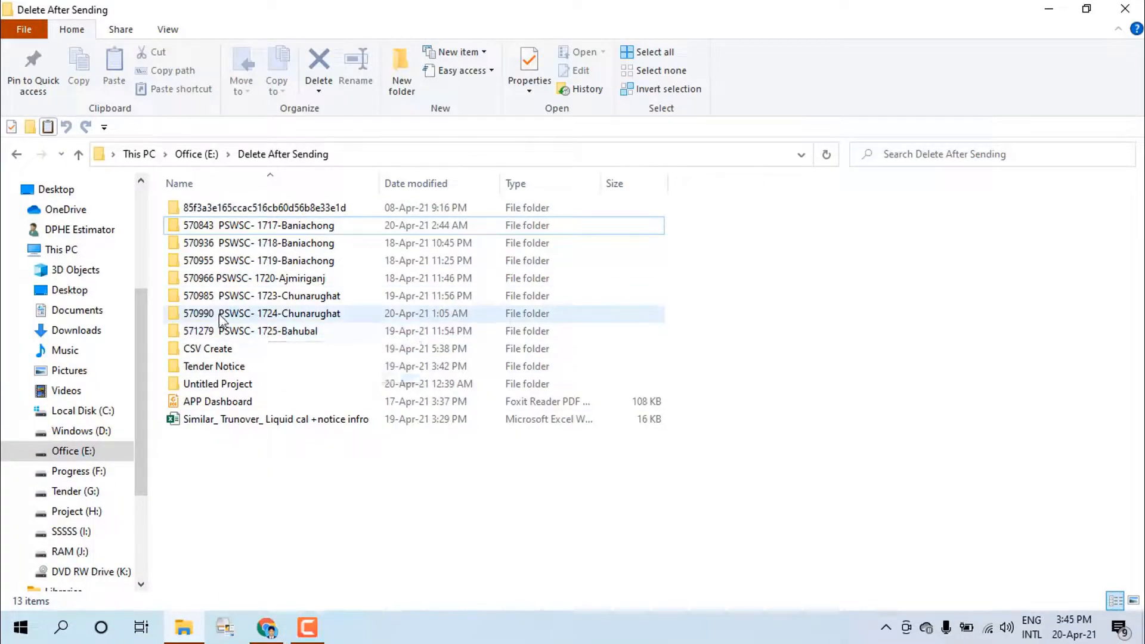
{"action": "double_click", "coordinate": [250, 333]}
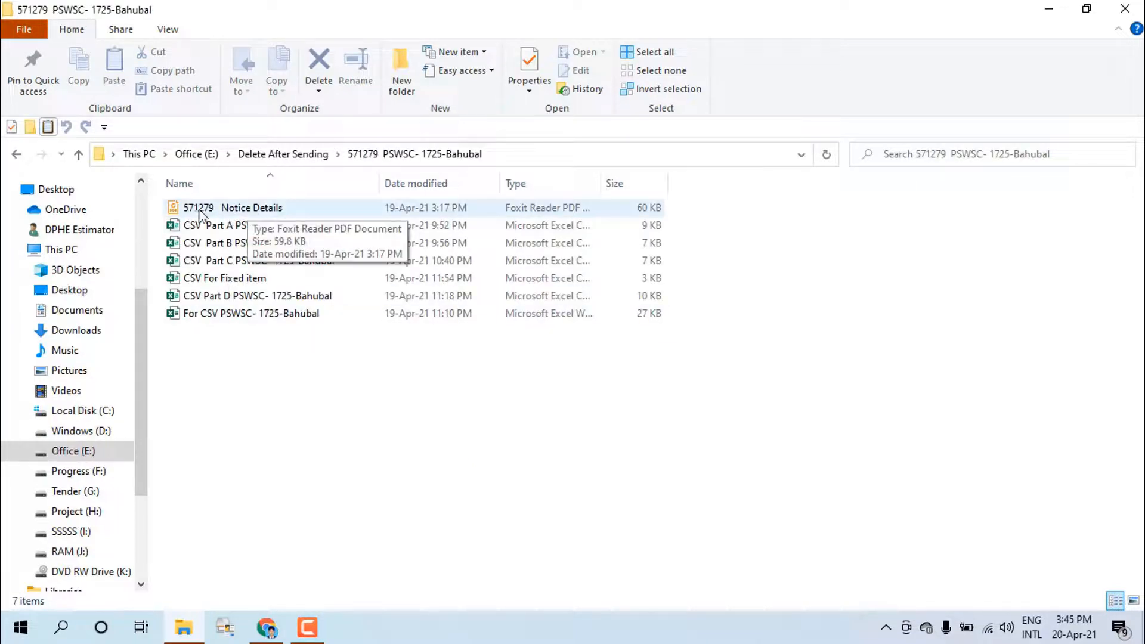
{"action": "double_click", "coordinate": [230, 209]}
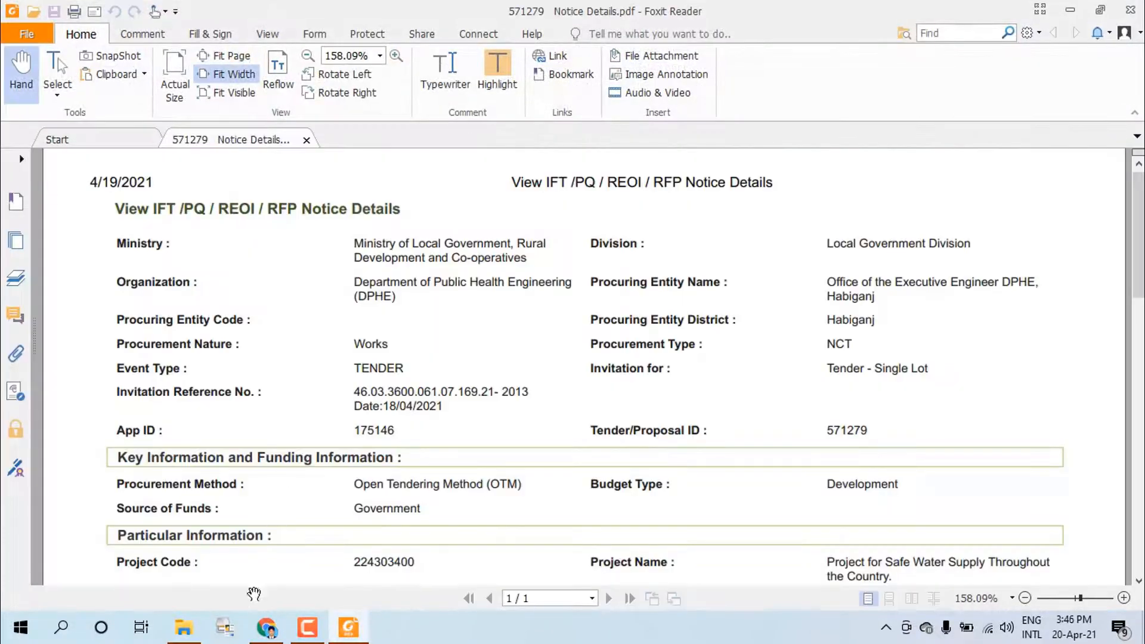
Open the View TDS PDF from the "570843 PSWSC- 1717-Baniachong" folder as a reference, and return to the notice details document
{"action": "mouse_move", "coordinate": [181, 633]}
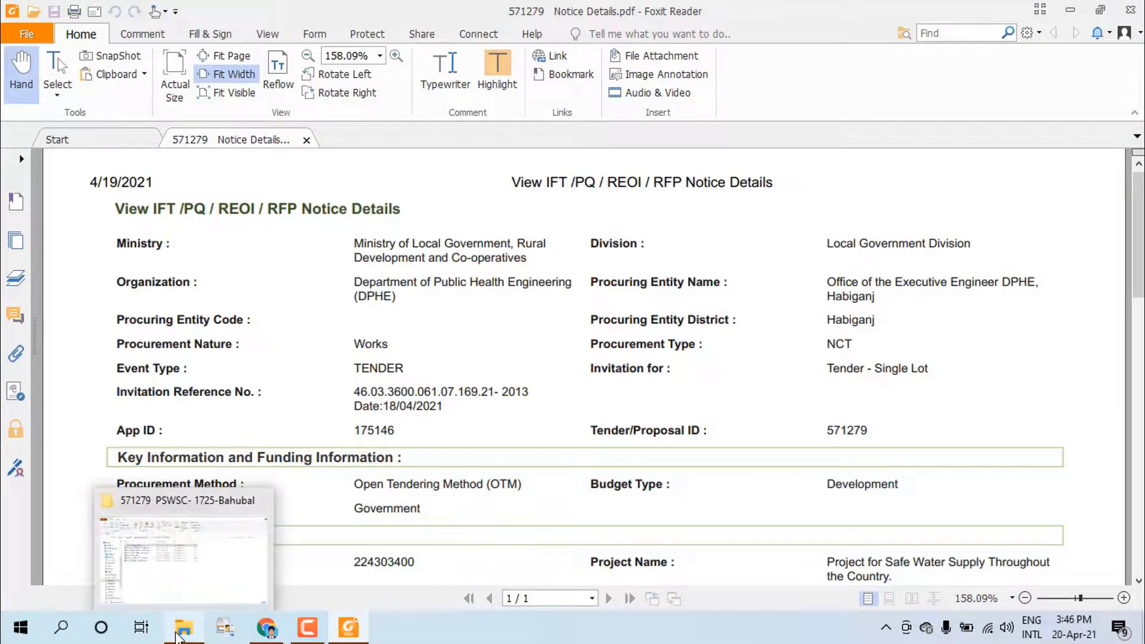
{"action": "left_click", "coordinate": [204, 581]}
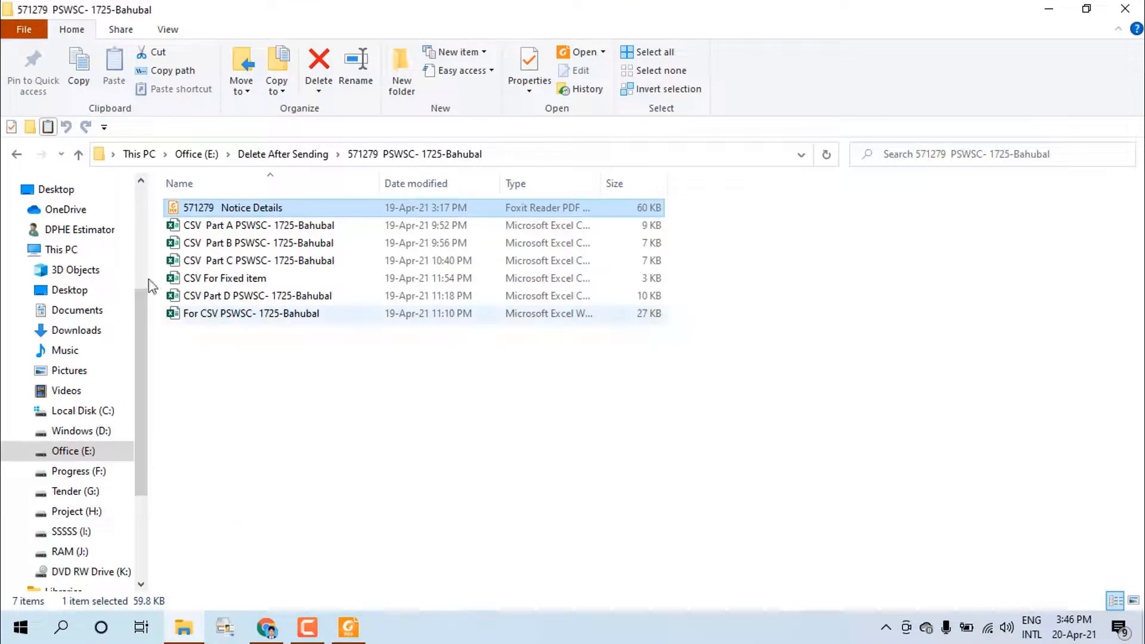
{"action": "left_click", "coordinate": [78, 154]}
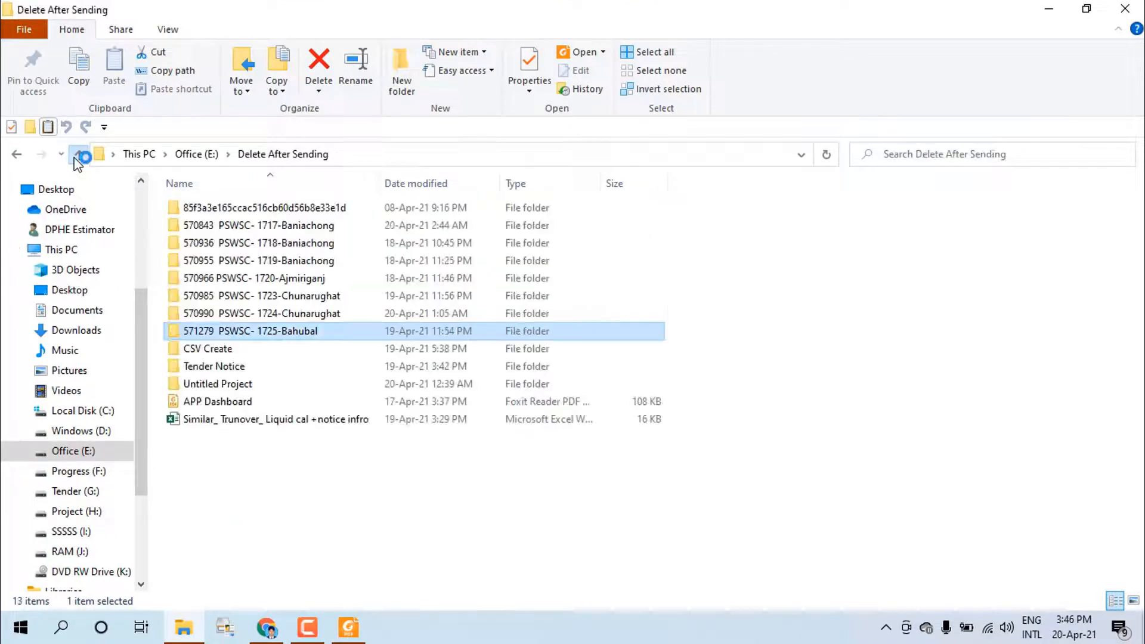
{"action": "double_click", "coordinate": [236, 226]}
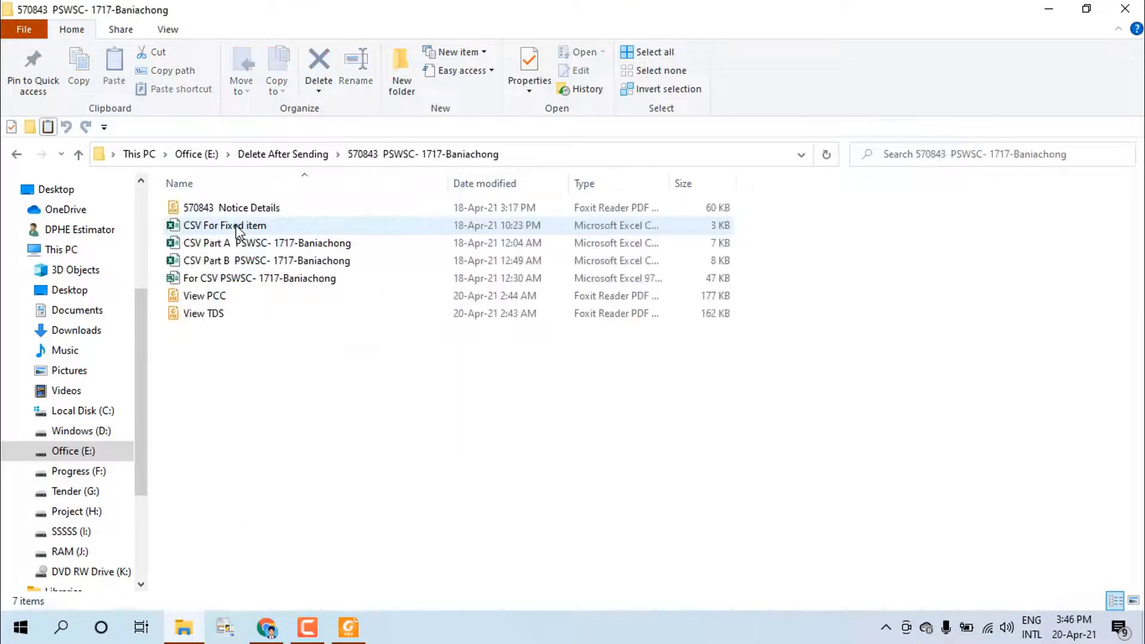
{"action": "double_click", "coordinate": [233, 313]}
{"action": "scroll", "coordinate": [233, 316], "scroll_direction": "up", "scroll_amount": 5}
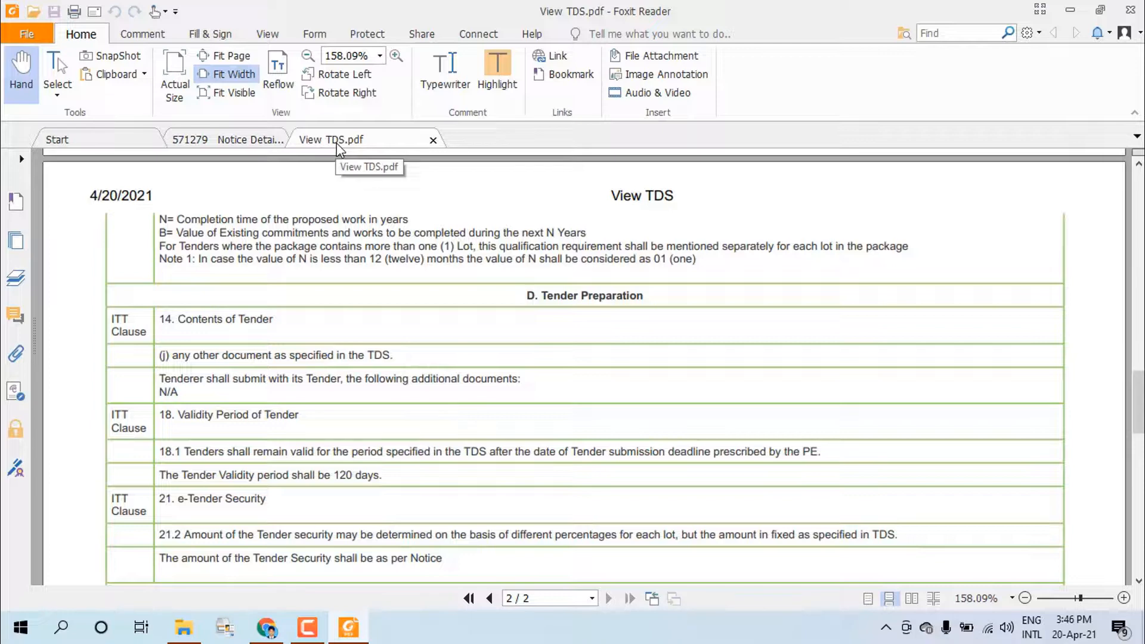
{"action": "left_click", "coordinate": [228, 138]}
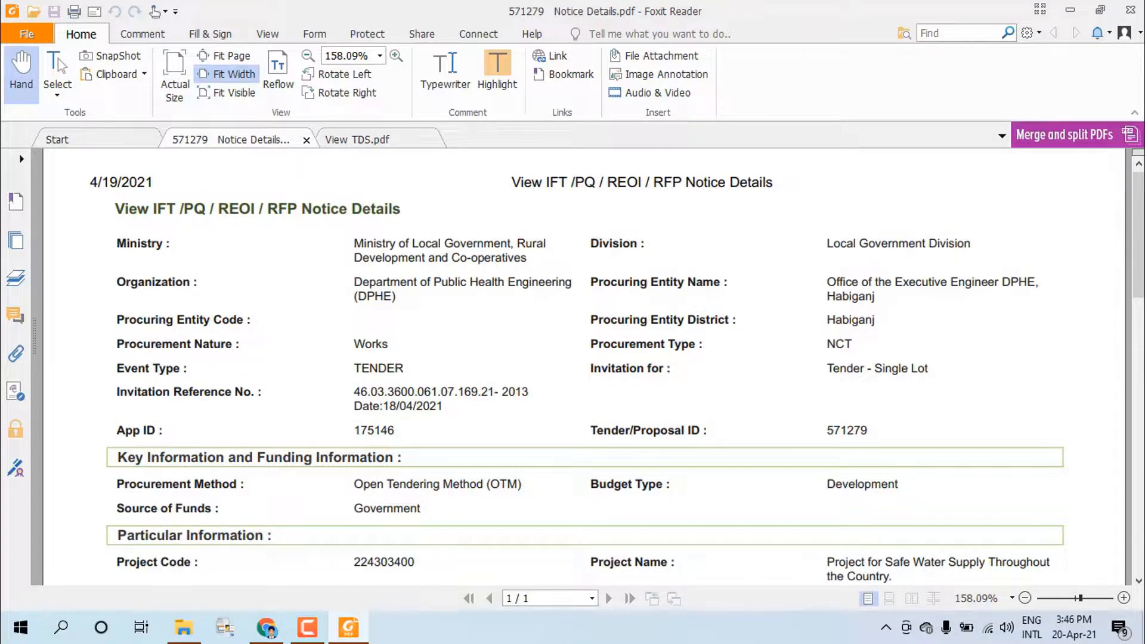
Switch back to Chrome and open the "A. General" sub-section for editing at its Scope of Tender clause
{"action": "left_click", "coordinate": [269, 634]}
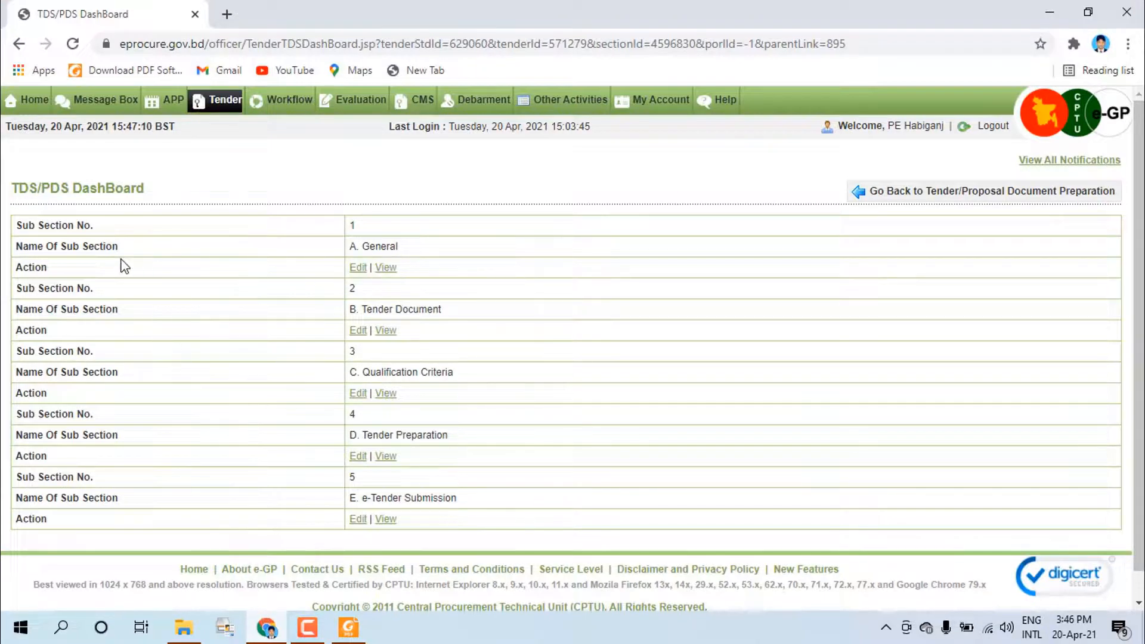
{"action": "left_click", "coordinate": [361, 270]}
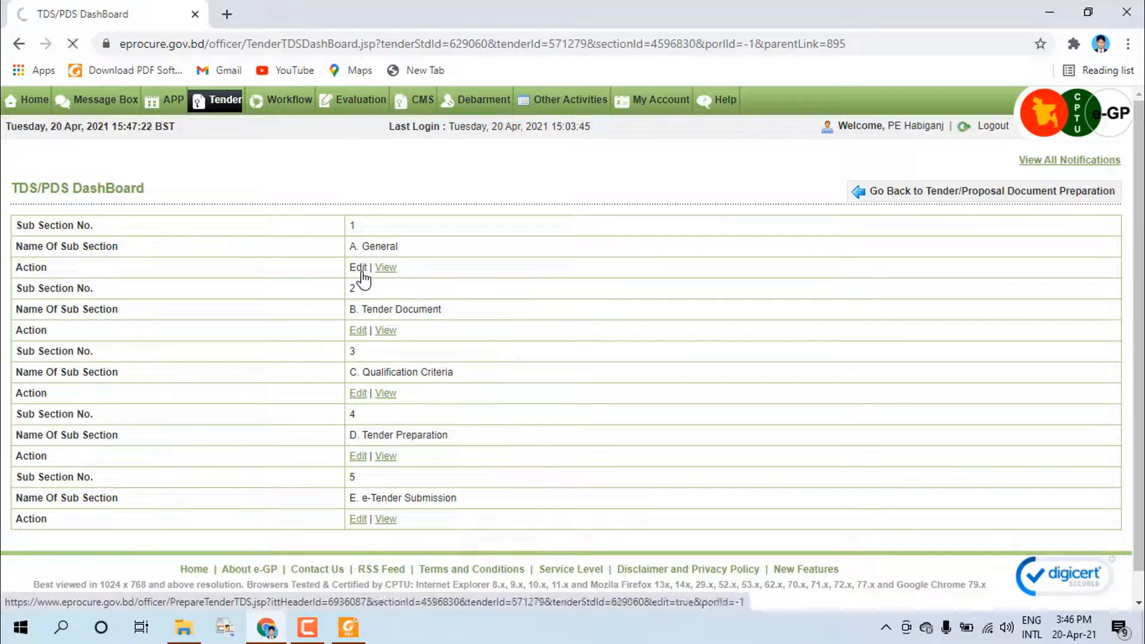
{"action": "scroll", "coordinate": [358, 276], "scroll_direction": "down", "scroll_amount": 3}
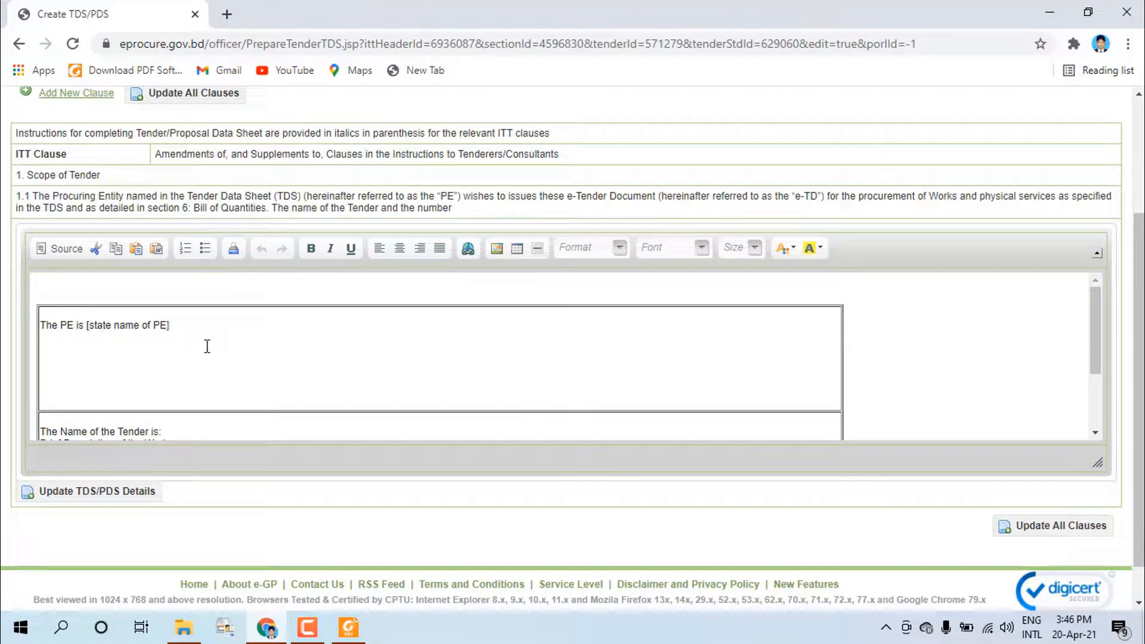
{"action": "scroll", "coordinate": [208, 347], "scroll_direction": "down", "scroll_amount": 3}
{"action": "scroll", "coordinate": [215, 348], "scroll_direction": "up", "scroll_amount": 3}
Switch to Foxit Reader and review the key, particular and tenderer information in the 571279 Notice Details
{"action": "left_click", "coordinate": [348, 628]}
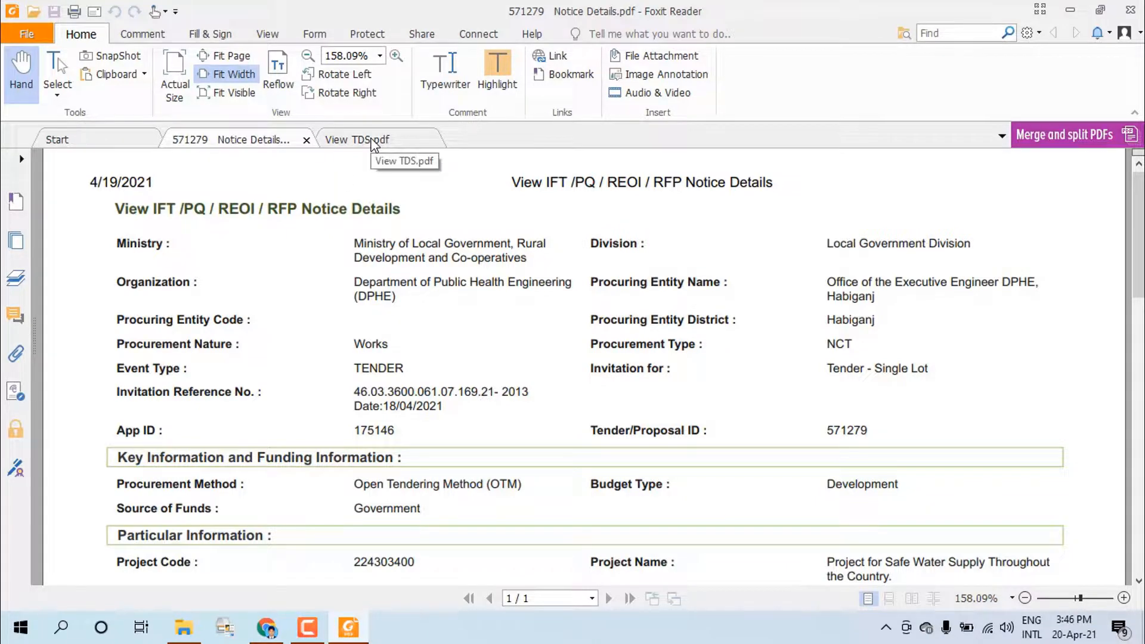
{"action": "scroll", "coordinate": [394, 269], "scroll_direction": "down", "scroll_amount": 5}
{"action": "scroll", "coordinate": [418, 272], "scroll_direction": "down", "scroll_amount": 2}
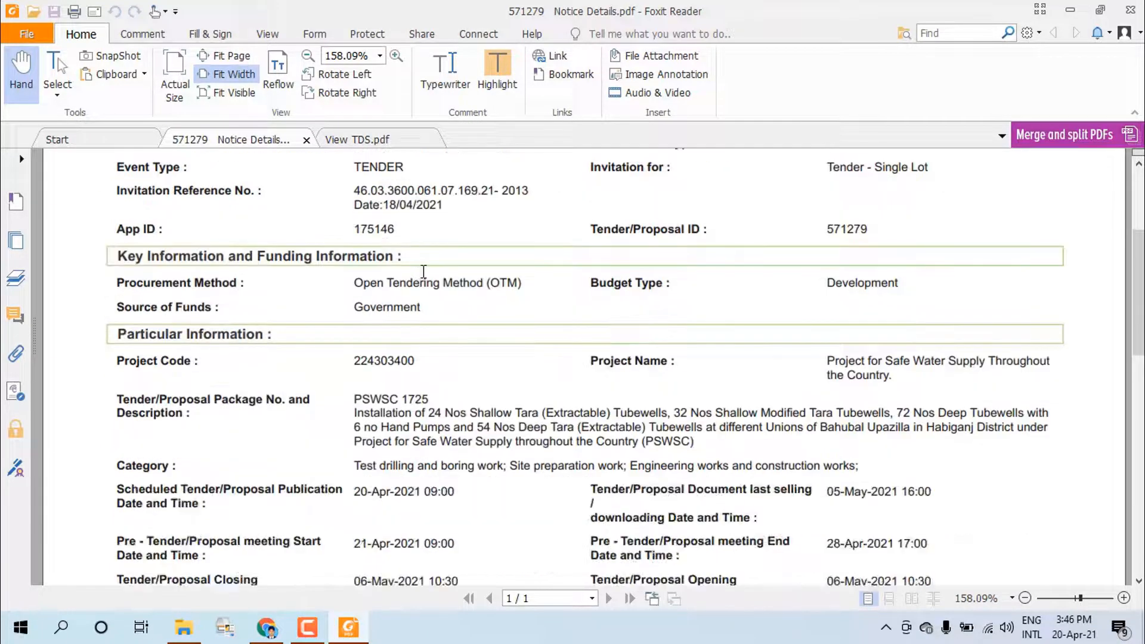
{"action": "scroll", "coordinate": [417, 273], "scroll_direction": "up", "scroll_amount": 7}
{"action": "scroll", "coordinate": [446, 334], "scroll_direction": "down", "scroll_amount": 8}
{"action": "scroll", "coordinate": [457, 358], "scroll_direction": "down", "scroll_amount": 9}
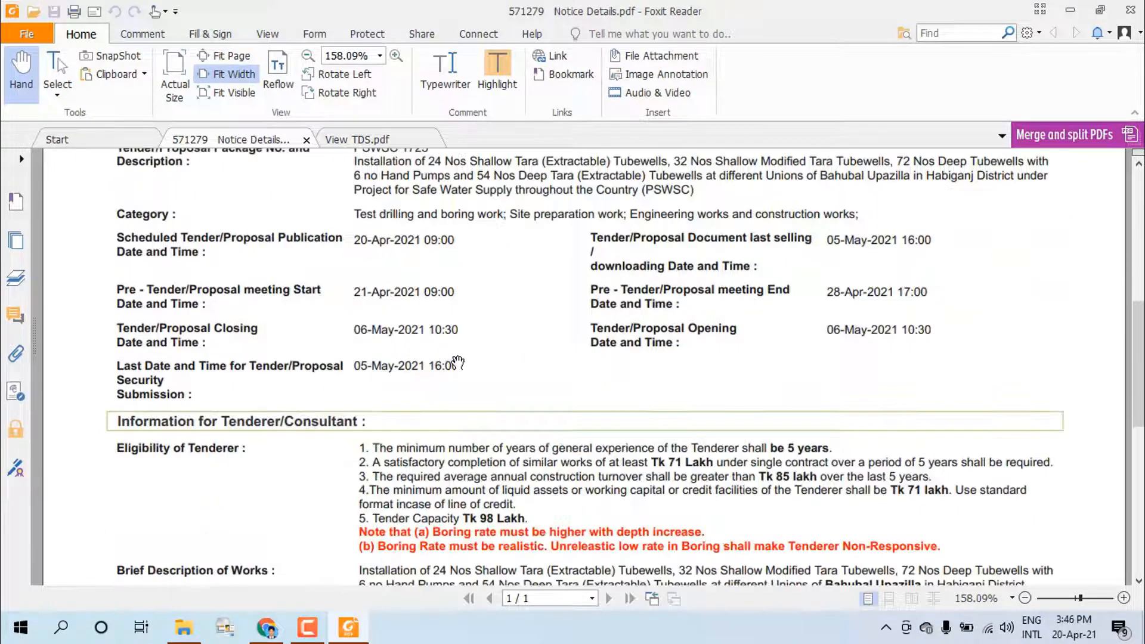
Replace the PE placeholder in clause 1.1 with "The PE is Executive Engineer, DPHE, Habiganj", copied from View TDS.pdf
{"action": "left_click", "coordinate": [363, 144]}
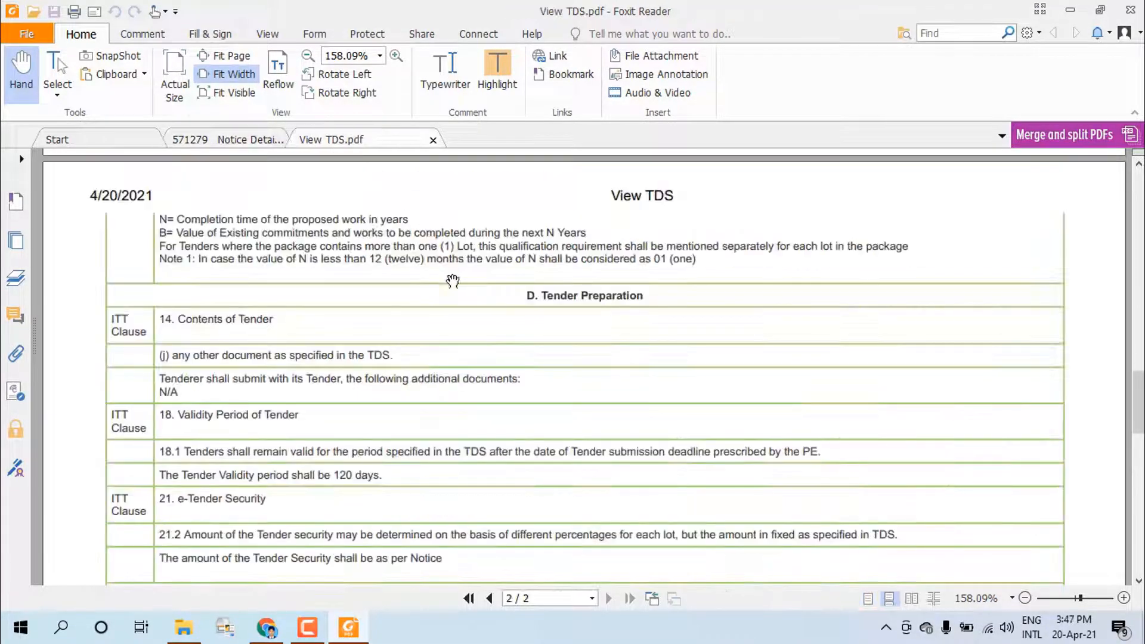
{"action": "scroll", "coordinate": [447, 310], "scroll_direction": "down", "scroll_amount": 3}
{"action": "scroll", "coordinate": [463, 322], "scroll_direction": "up", "scroll_amount": 3}
{"action": "scroll", "coordinate": [534, 250], "scroll_direction": "up", "scroll_amount": 15}
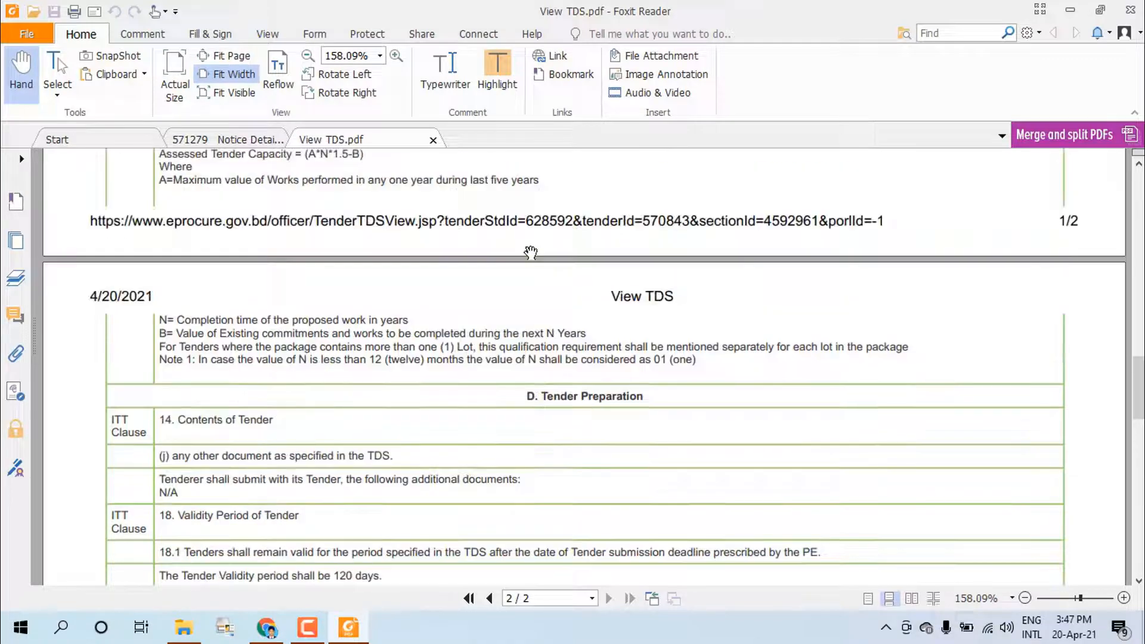
{"action": "scroll", "coordinate": [529, 247], "scroll_direction": "up", "scroll_amount": 5}
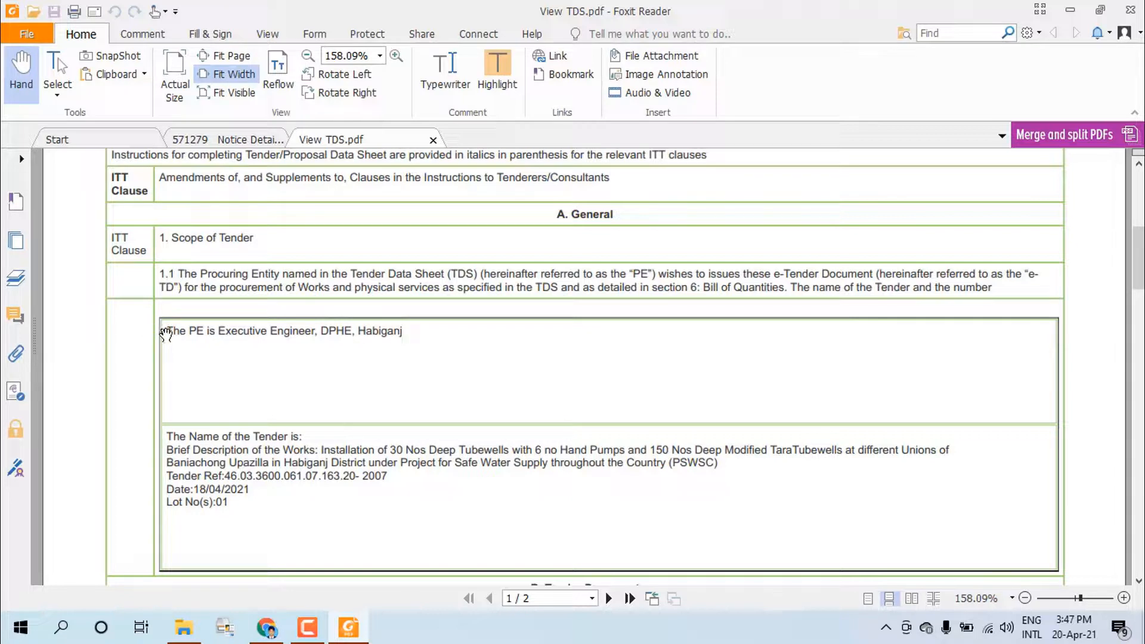
{"action": "left_click_drag", "start_coordinate": [166, 334], "coordinate": [417, 337]}
{"action": "key", "text": "ctrl+c"}
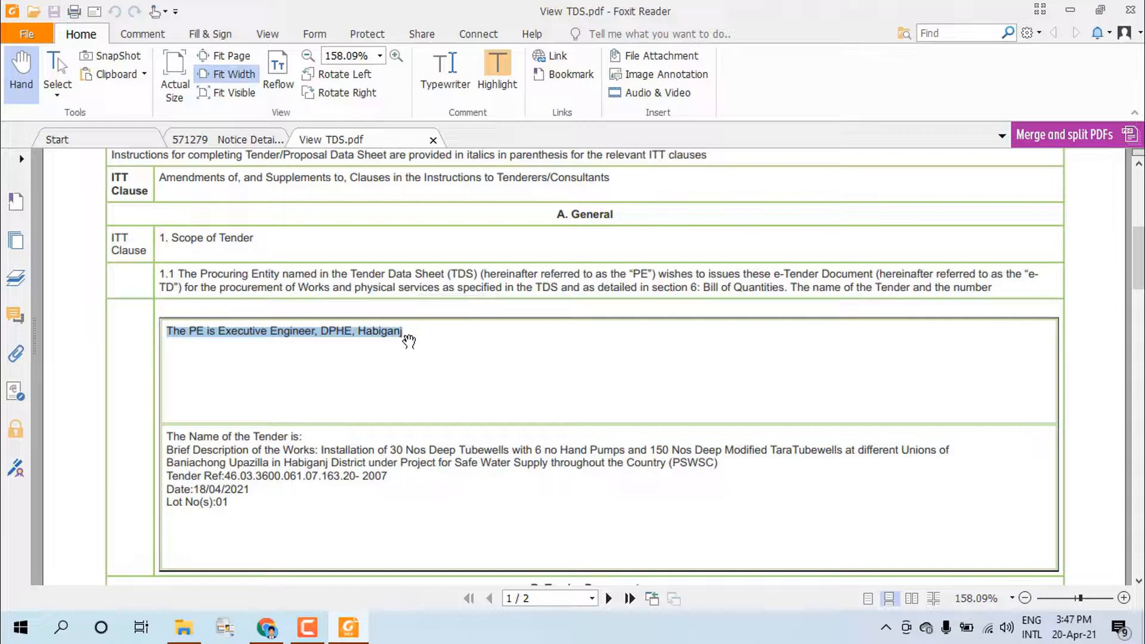
{"action": "left_click", "coordinate": [266, 623]}
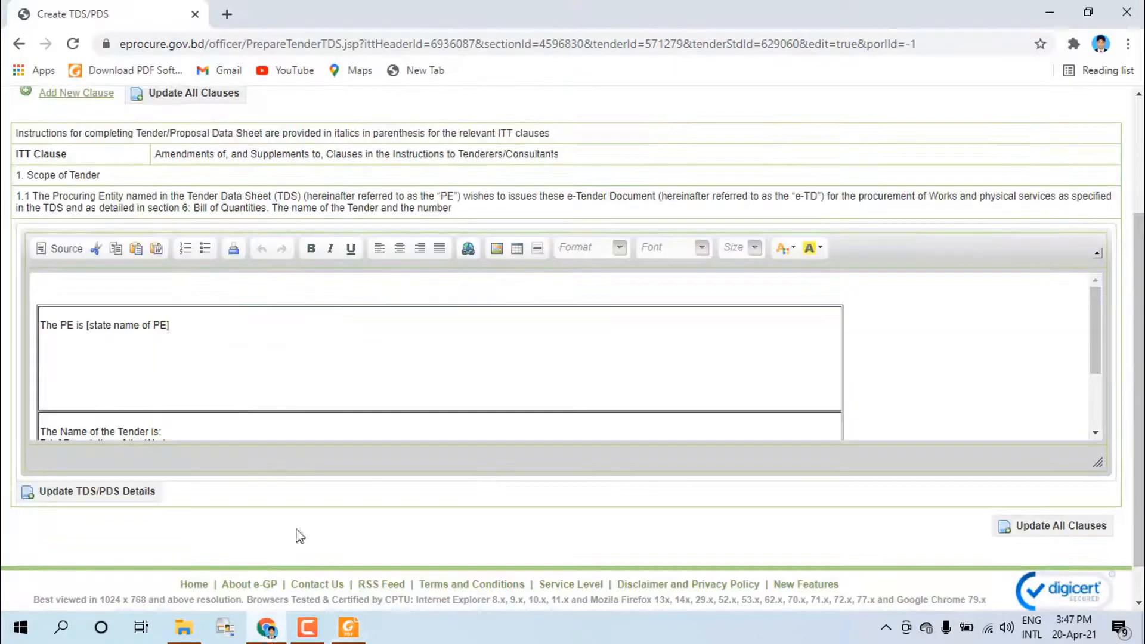
{"action": "left_click_drag", "start_coordinate": [39, 325], "coordinate": [199, 327]}
{"action": "key", "text": "ctrl+v"}
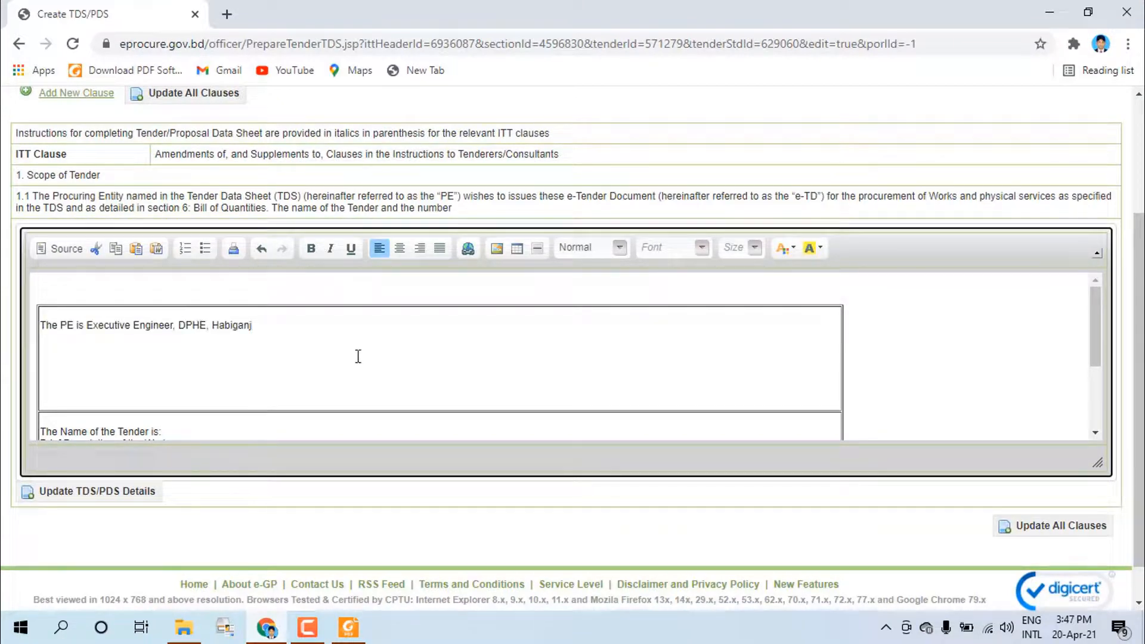
Compare the blank tender name, description, reference and lot fields of clause 1.1 with the completed ones in View TDS.pdf
{"action": "scroll", "coordinate": [346, 355], "scroll_direction": "down", "scroll_amount": 3}
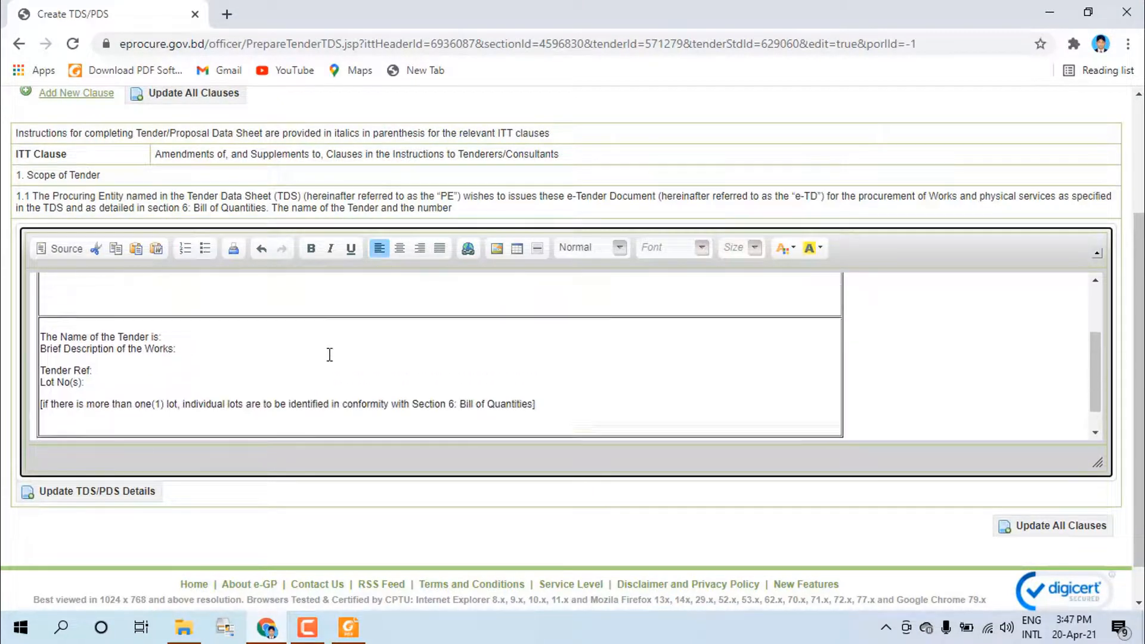
{"action": "scroll", "coordinate": [329, 355], "scroll_direction": "down", "scroll_amount": 1}
{"action": "scroll", "coordinate": [220, 334], "scroll_direction": "up", "scroll_amount": 3}
{"action": "scroll", "coordinate": [265, 330], "scroll_direction": "down", "scroll_amount": 3}
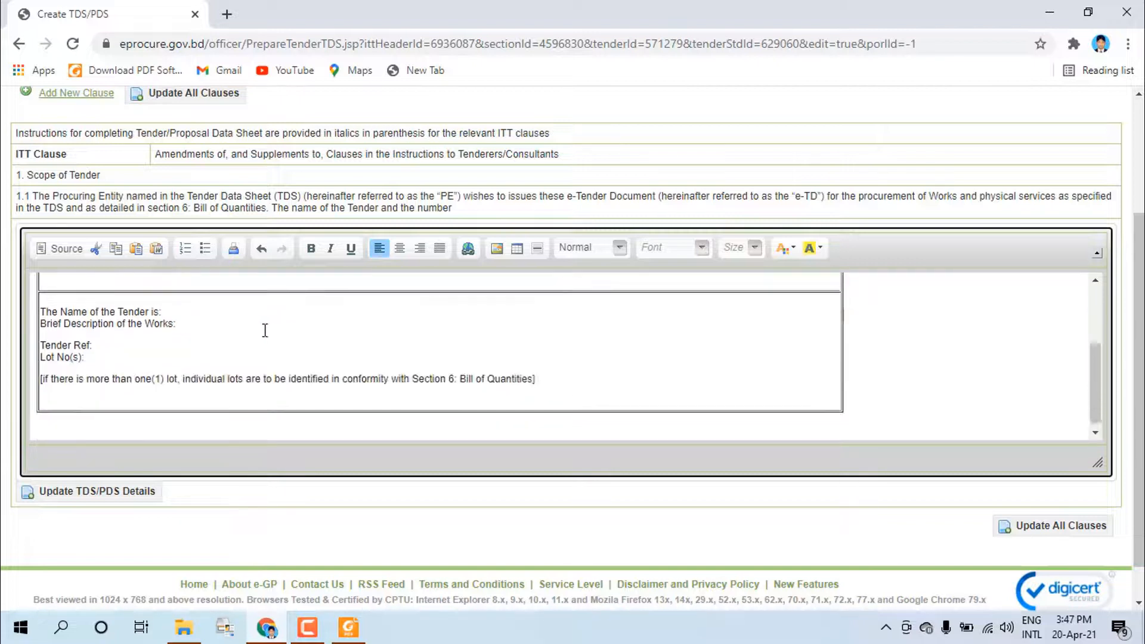
{"action": "scroll", "coordinate": [265, 330], "scroll_direction": "down", "scroll_amount": 1}
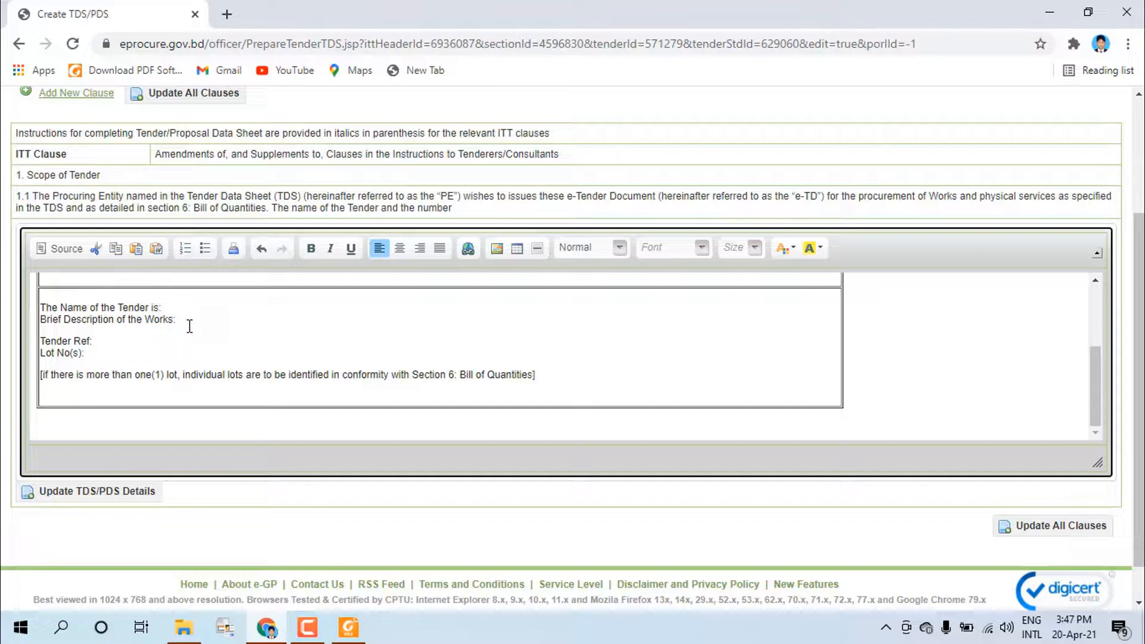
{"action": "left_click", "coordinate": [348, 639]}
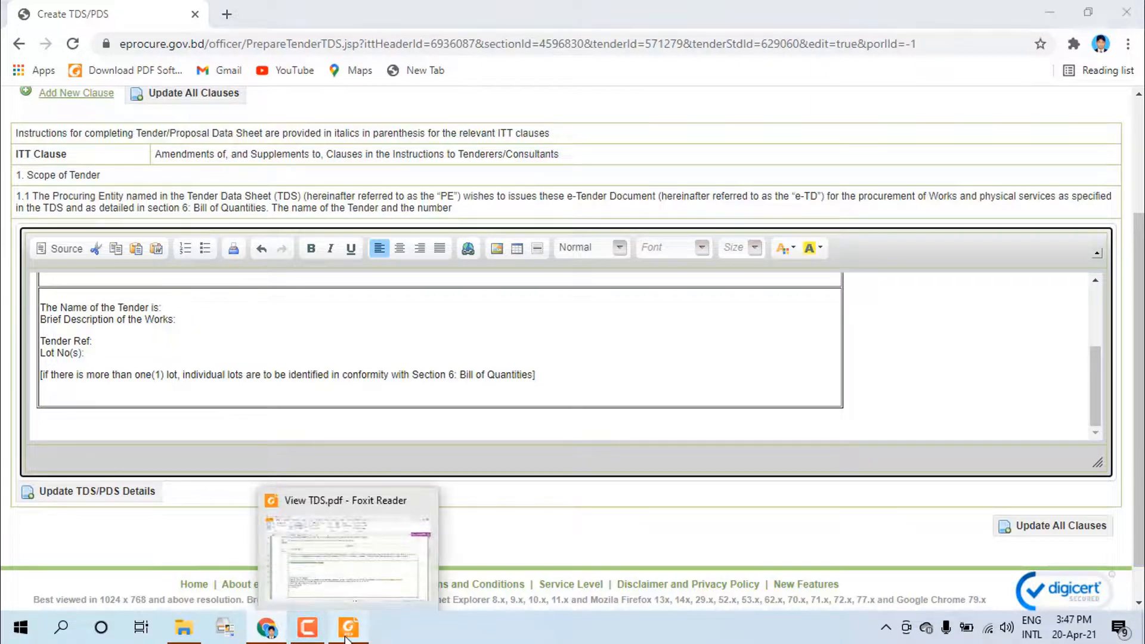
{"action": "scroll", "coordinate": [317, 358], "scroll_direction": "up", "scroll_amount": 3}
{"action": "scroll", "coordinate": [322, 346], "scroll_direction": "down", "scroll_amount": 4}
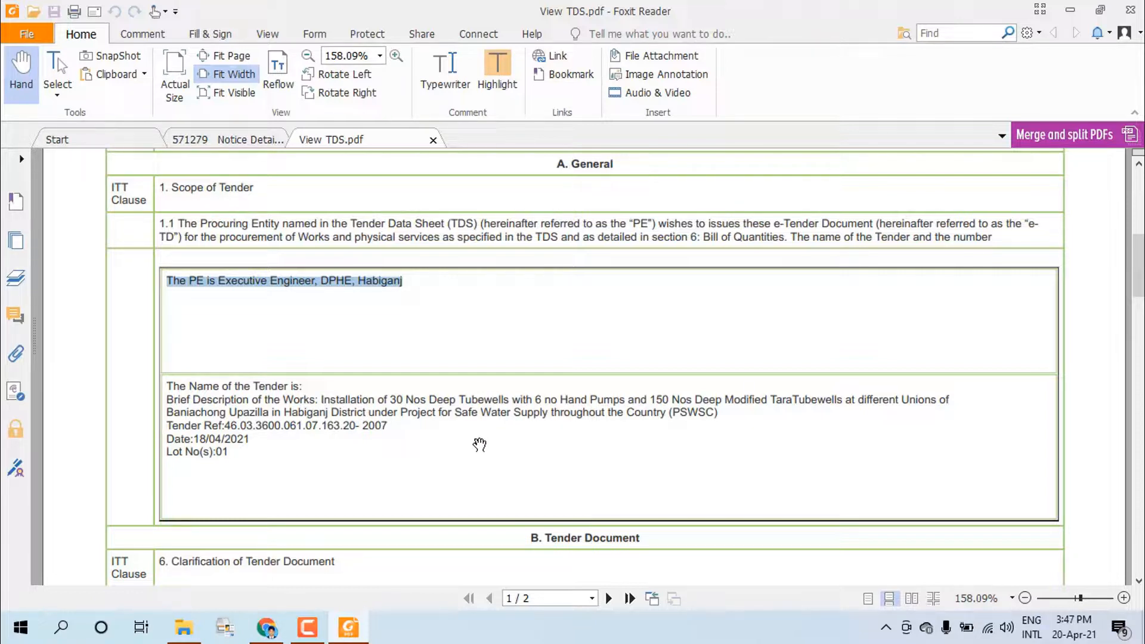
Find the Brief Description of Works in the 571279 Notice Details and copy its full text
{"action": "left_click", "coordinate": [226, 142]}
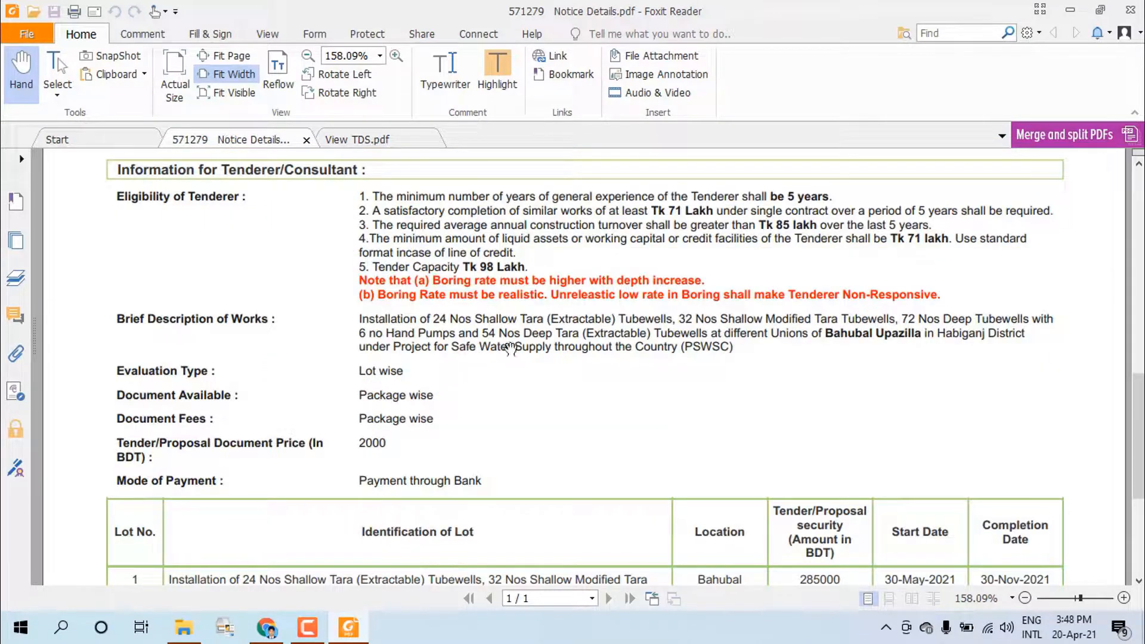
{"action": "scroll", "coordinate": [495, 358], "scroll_direction": "down", "scroll_amount": 3}
{"action": "scroll", "coordinate": [440, 364], "scroll_direction": "up", "scroll_amount": 2}
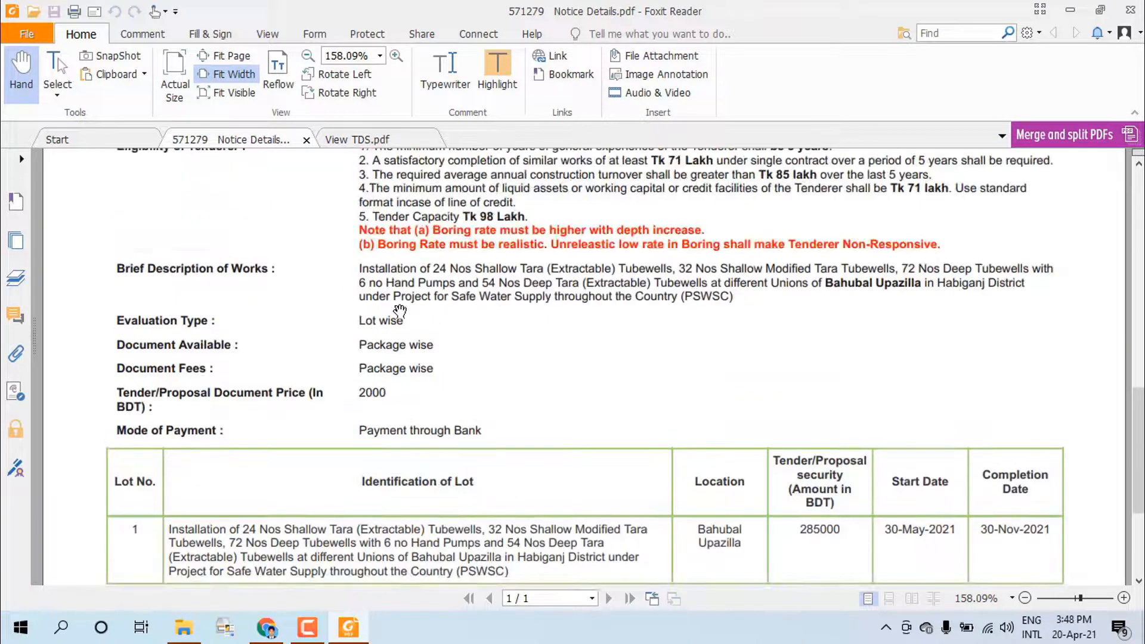
{"action": "scroll", "coordinate": [399, 312], "scroll_direction": "down", "scroll_amount": 5}
{"action": "scroll", "coordinate": [498, 418], "scroll_direction": "up", "scroll_amount": 5}
{"action": "scroll", "coordinate": [488, 332], "scroll_direction": "up", "scroll_amount": 1}
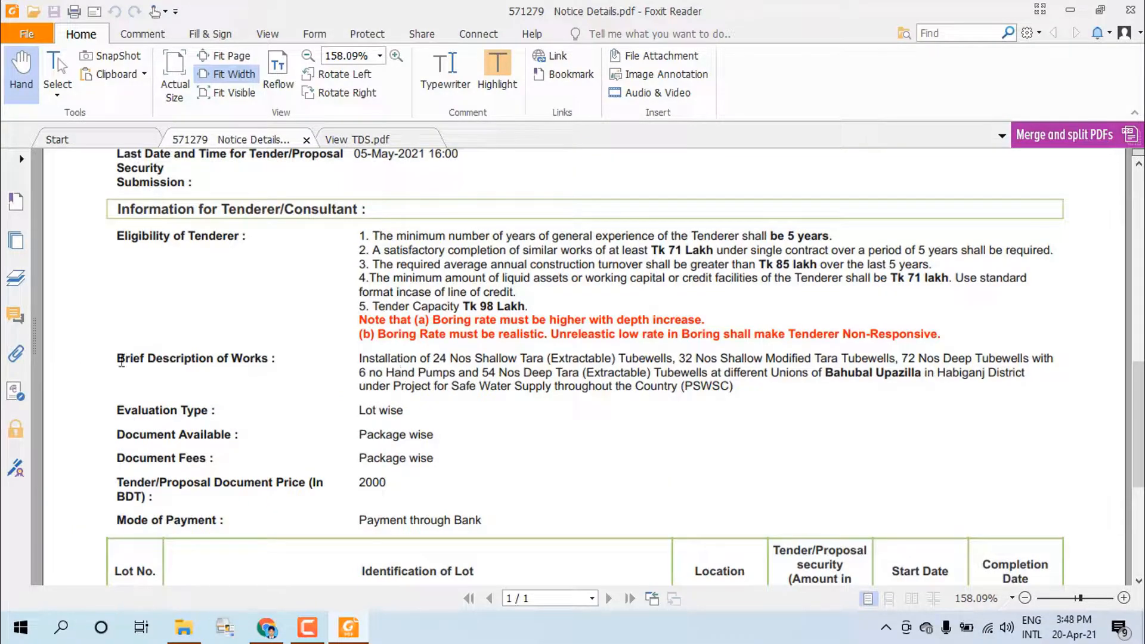
{"action": "scroll", "coordinate": [289, 364], "scroll_direction": "up", "scroll_amount": 5}
{"action": "scroll", "coordinate": [289, 363], "scroll_direction": "up", "scroll_amount": 4}
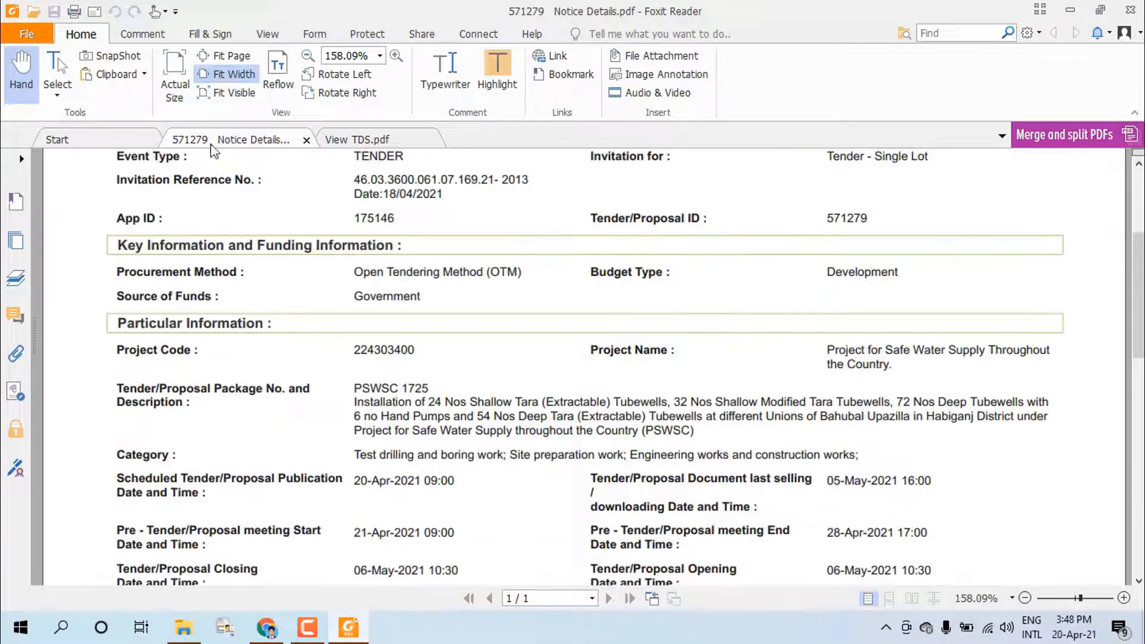
{"action": "scroll", "coordinate": [242, 241], "scroll_direction": "down", "scroll_amount": 7}
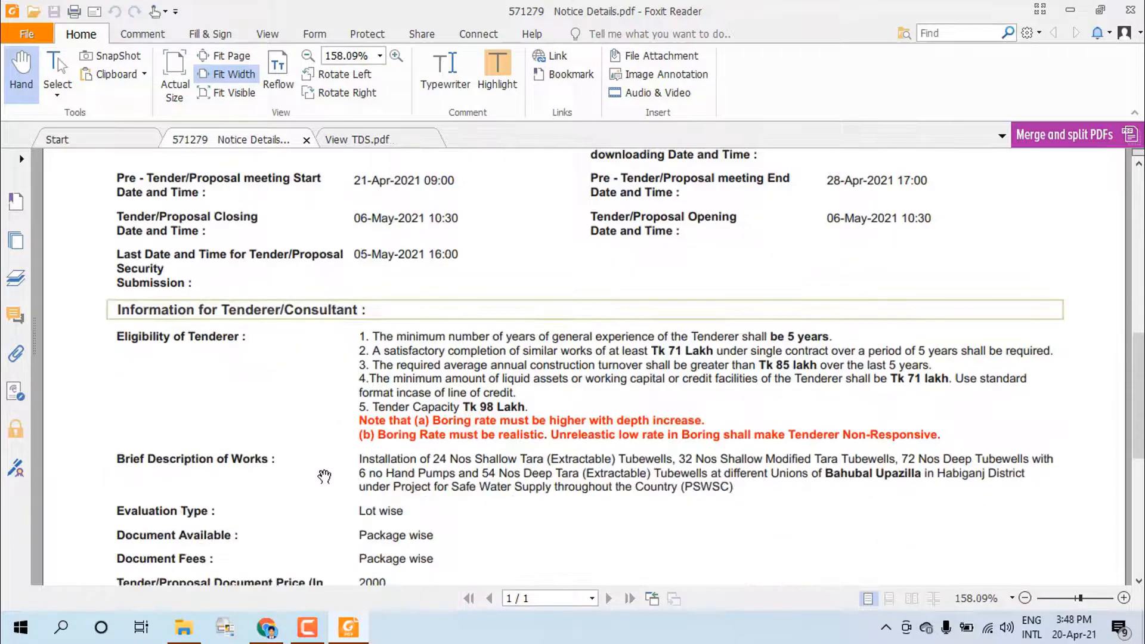
{"action": "scroll", "coordinate": [327, 476], "scroll_direction": "down", "scroll_amount": 3}
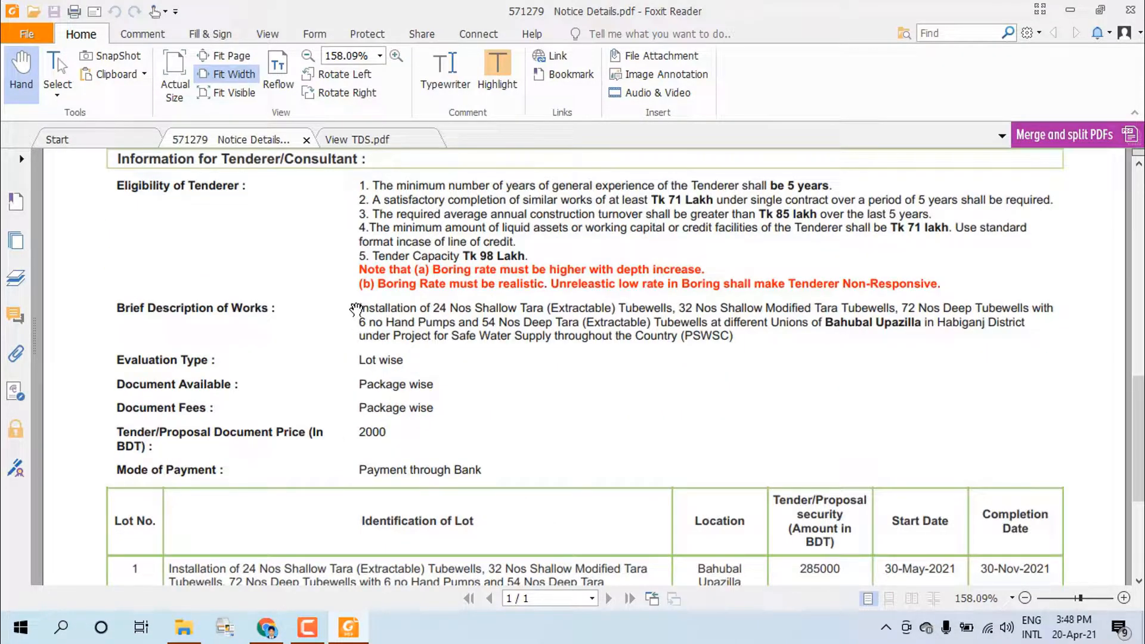
{"action": "left_click_drag", "start_coordinate": [358, 308], "coordinate": [738, 340]}
{"action": "key", "text": "ctrl+c"}
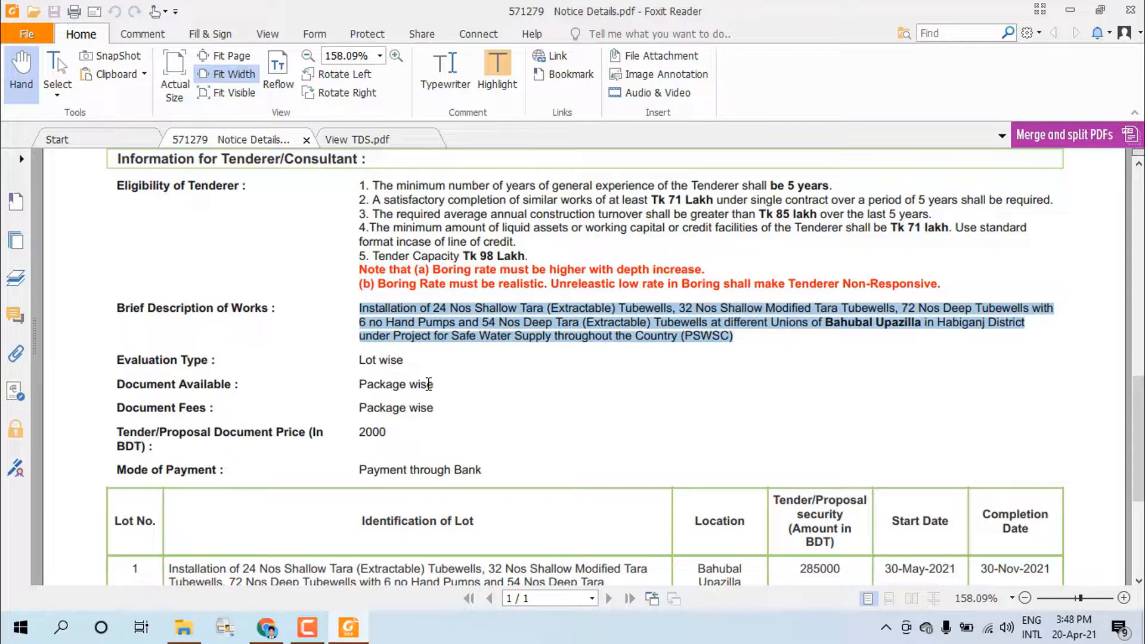
Switch to Chrome, paste the copied description after "Brief Description of the Works:" in clause 1.1 and remove the line break before "under Project"
{"action": "left_click", "coordinate": [266, 627]}
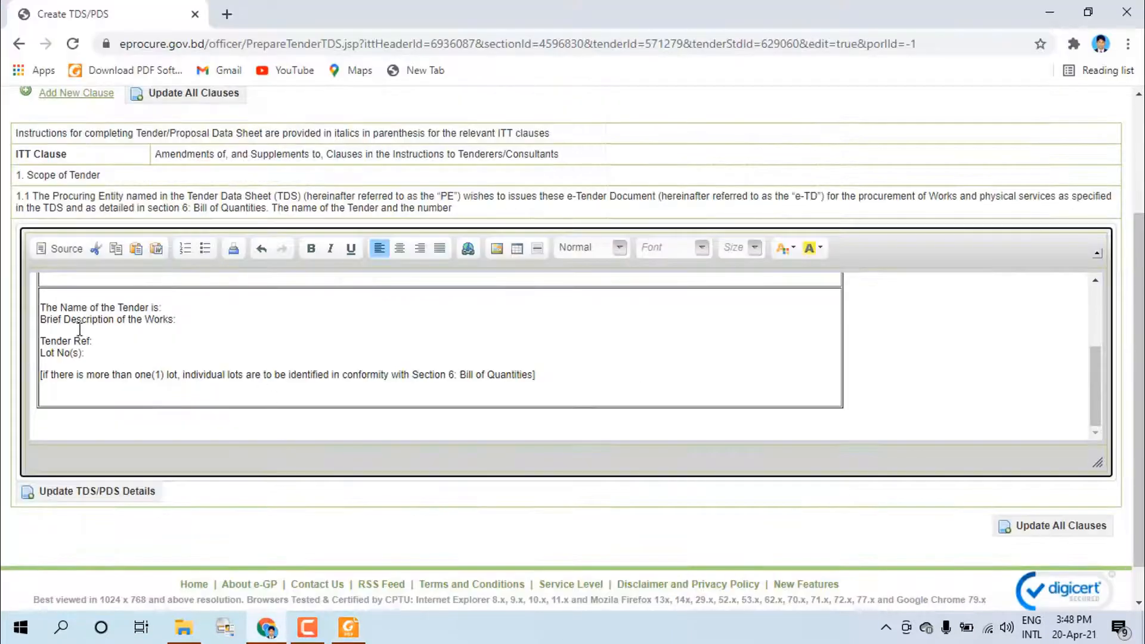
{"action": "left_click", "coordinate": [179, 325]}
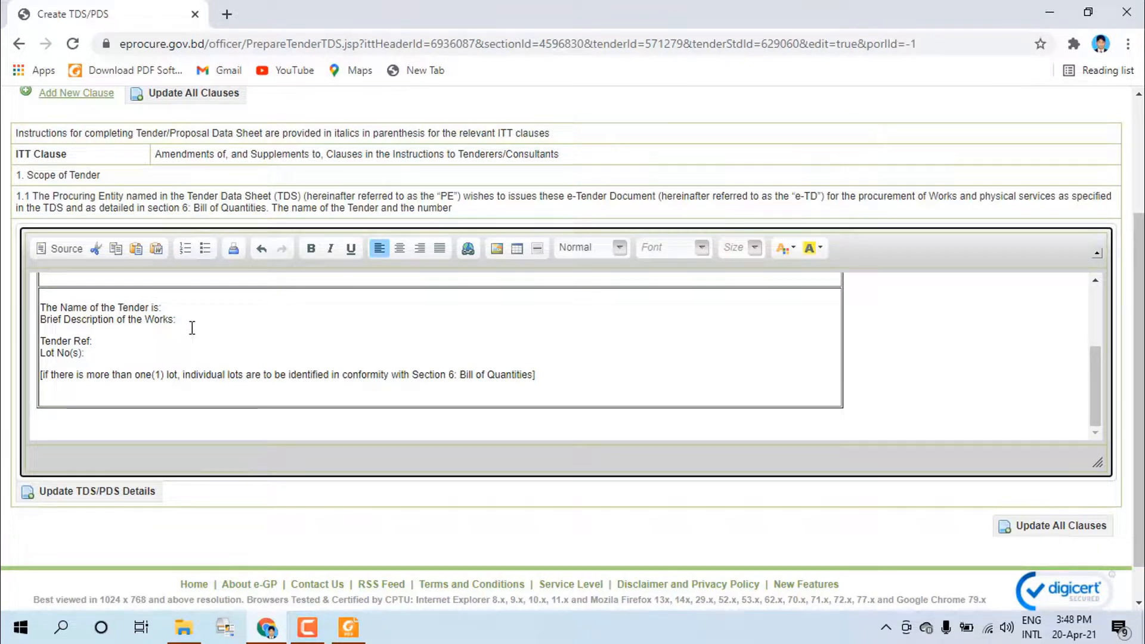
{"action": "key", "text": "ctrl+v"}
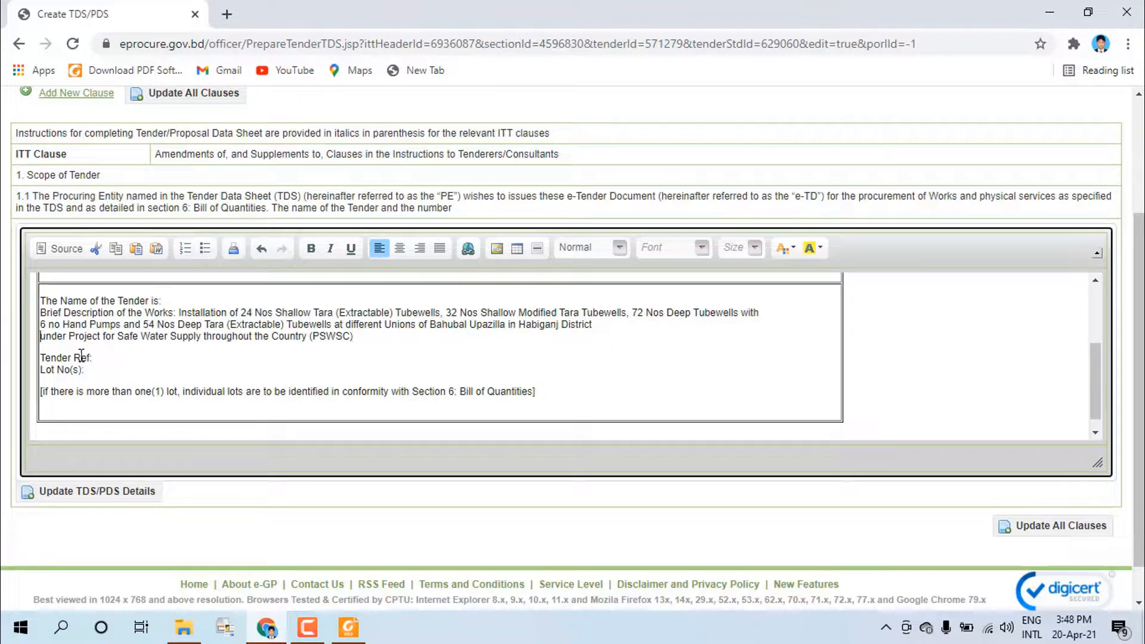
{"action": "key", "text": "BackSpace"}
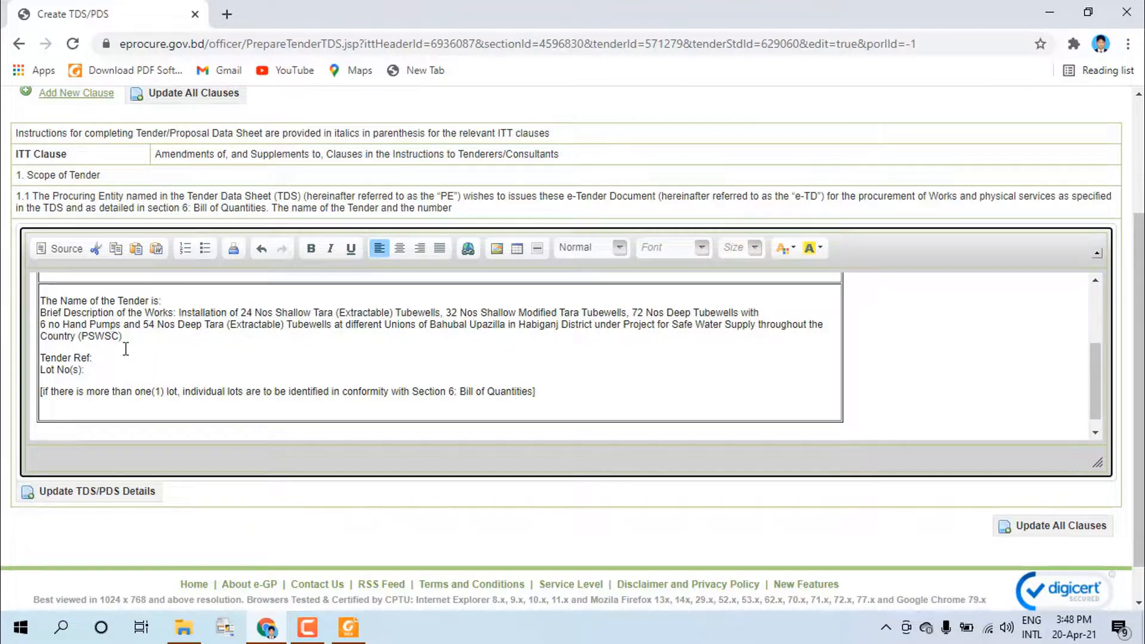
{"action": "scroll", "coordinate": [89, 343], "scroll_direction": "down", "scroll_amount": 1}
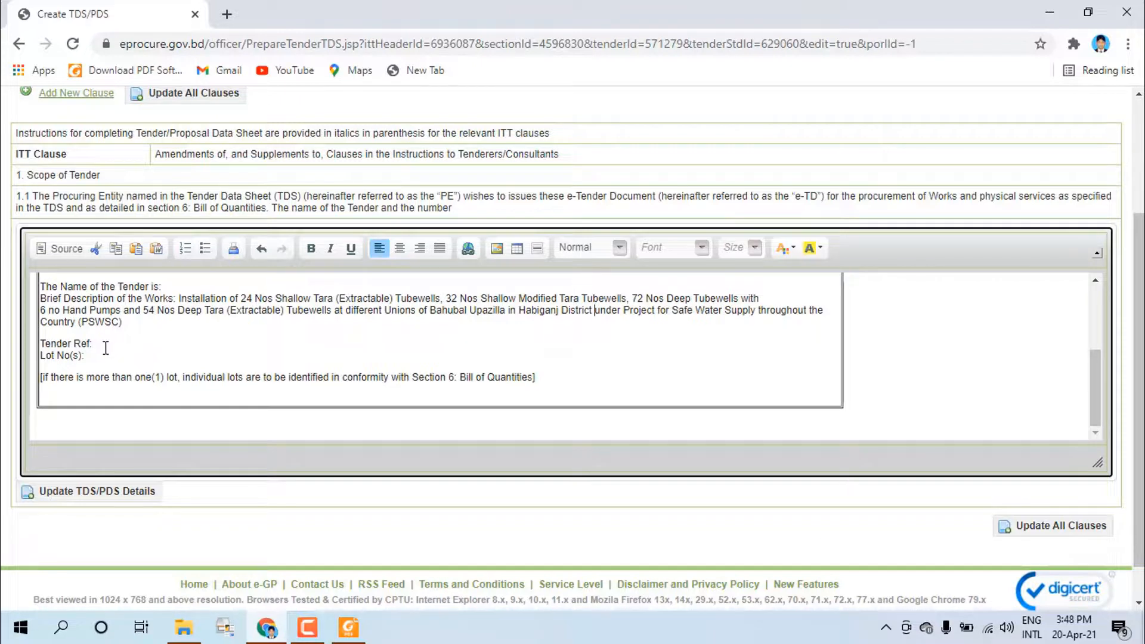
Fill clause 1.1's Tender Ref with 46.03.3600.061.07.169.21- 2013 and Date:18/04/2021, copied from the Notice Details in Foxit Reader, and set Lot No(s) to 01
{"action": "left_click", "coordinate": [351, 626]}
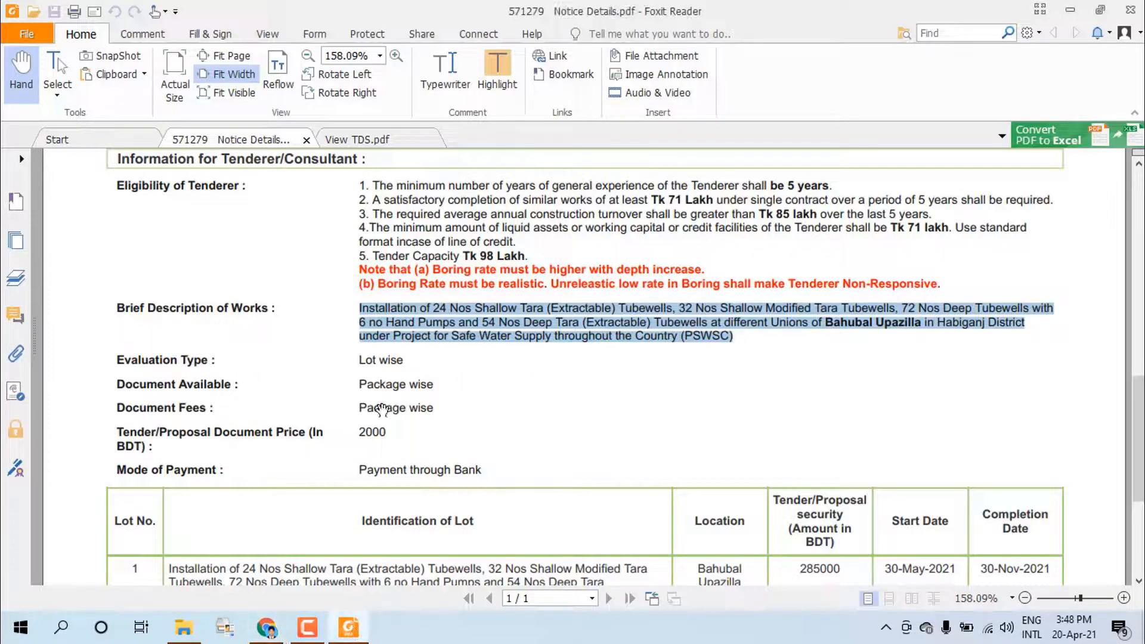
{"action": "scroll", "coordinate": [382, 405], "scroll_direction": "up", "scroll_amount": 5}
{"action": "scroll", "coordinate": [383, 405], "scroll_direction": "up", "scroll_amount": 3}
{"action": "scroll", "coordinate": [383, 405], "scroll_direction": "up", "scroll_amount": 2}
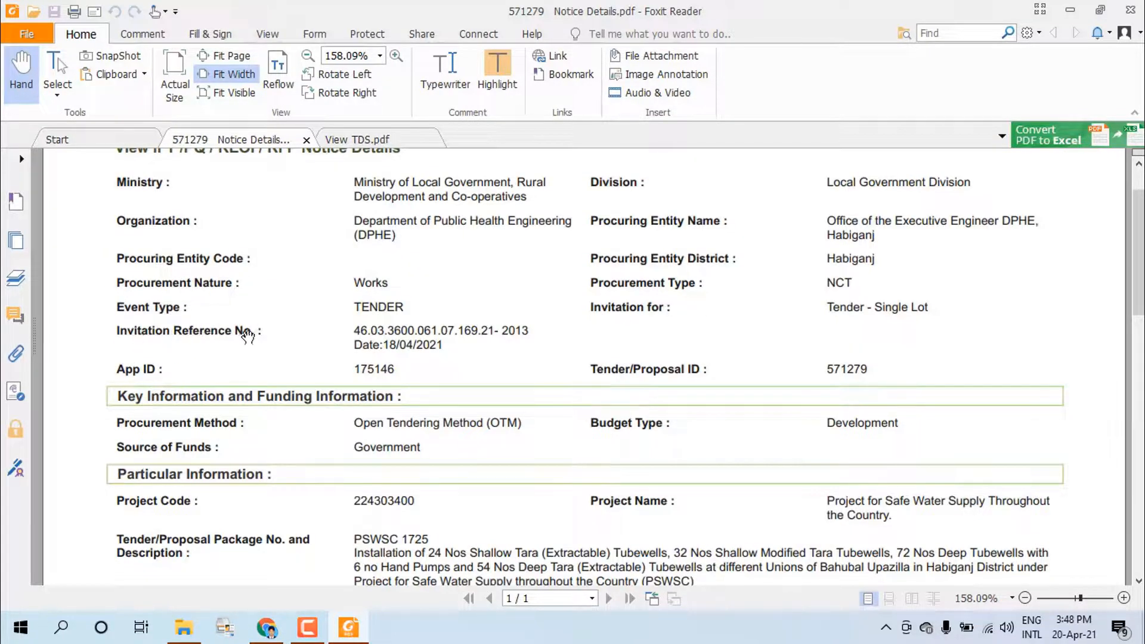
{"action": "left_click_drag", "start_coordinate": [355, 330], "coordinate": [446, 347]}
{"action": "key", "text": "ctrl+c"}
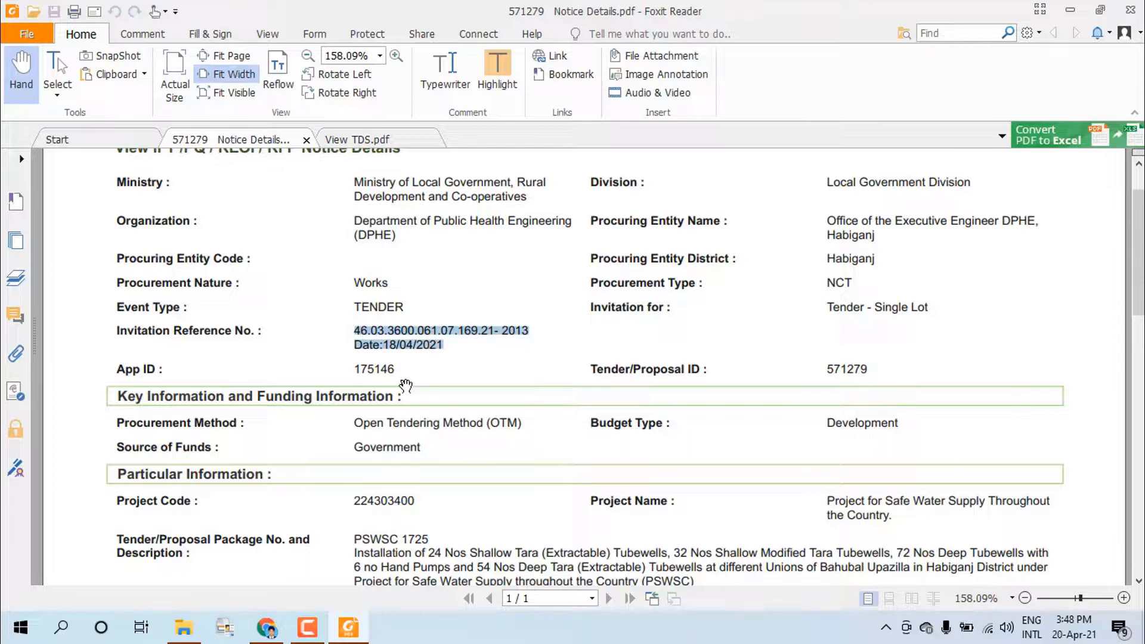
{"action": "scroll", "coordinate": [403, 381], "scroll_direction": "down", "scroll_amount": 3}
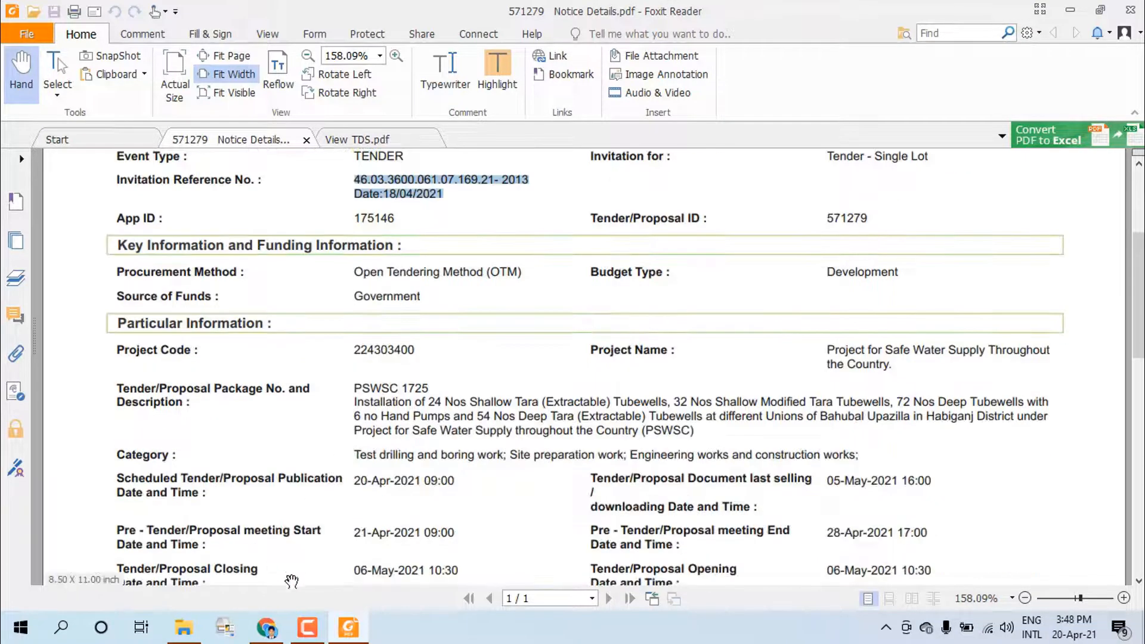
{"action": "left_click", "coordinate": [262, 632]}
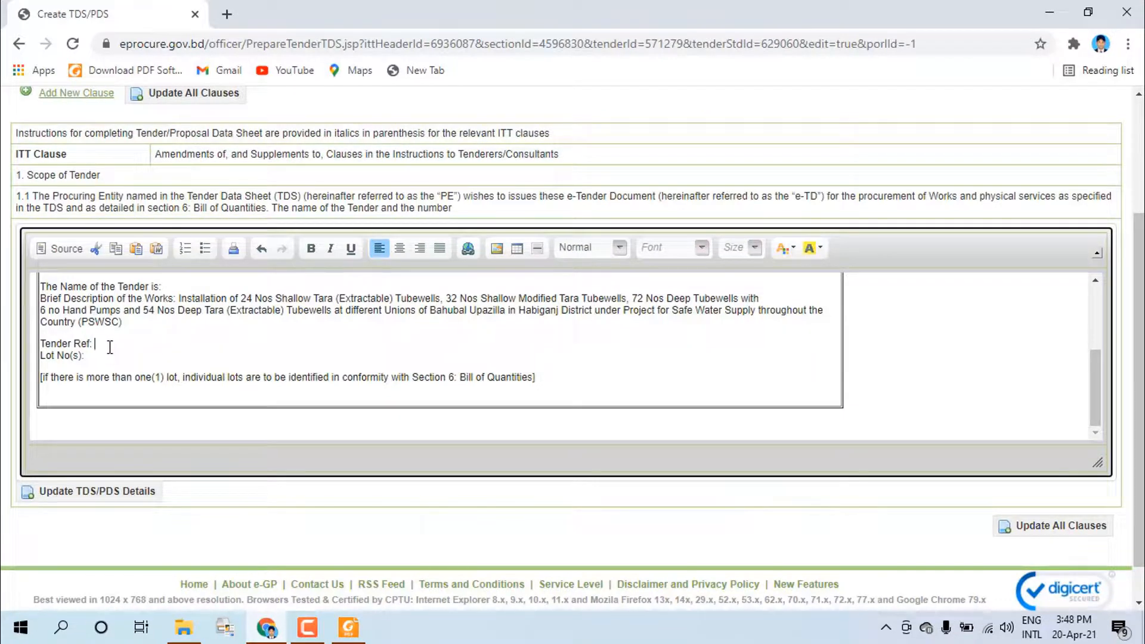
{"action": "key", "text": "ctrl+v"}
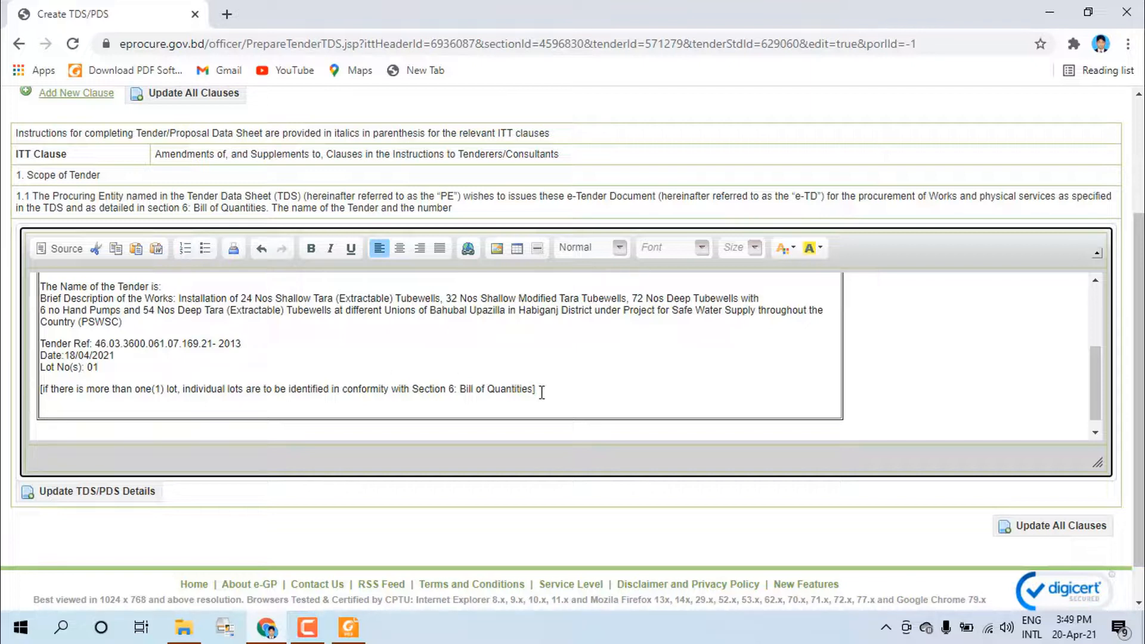
Delete the bracketed note about more than one lot from clause 1.1 and save all clauses of the sub-section
{"action": "left_click_drag", "start_coordinate": [542, 392], "coordinate": [40, 391]}
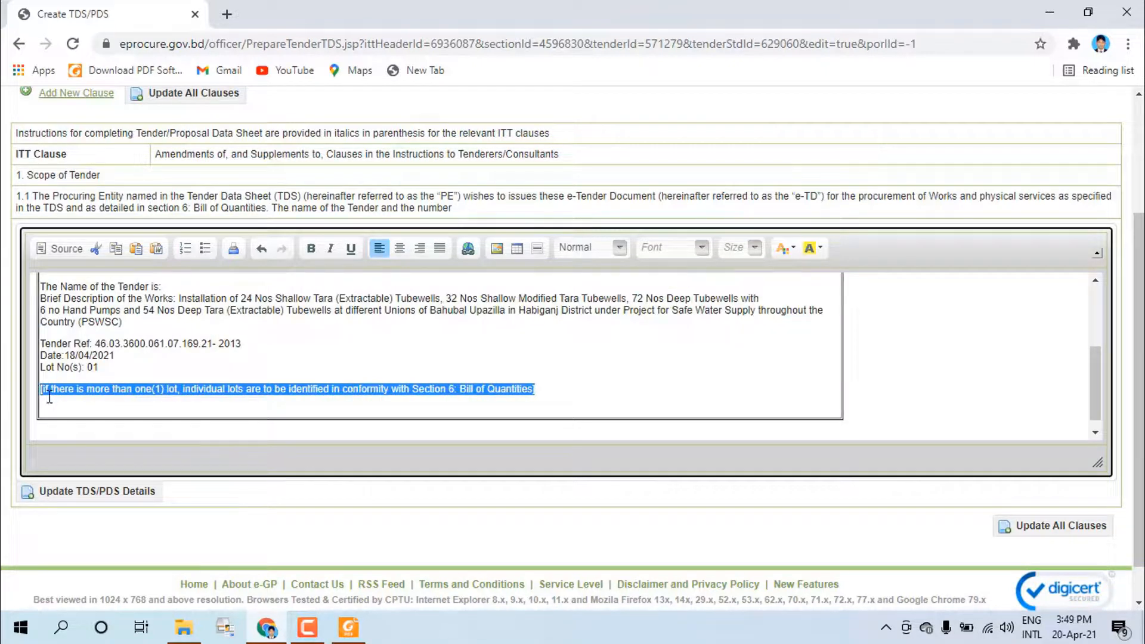
{"action": "key", "text": "BackSpace"}
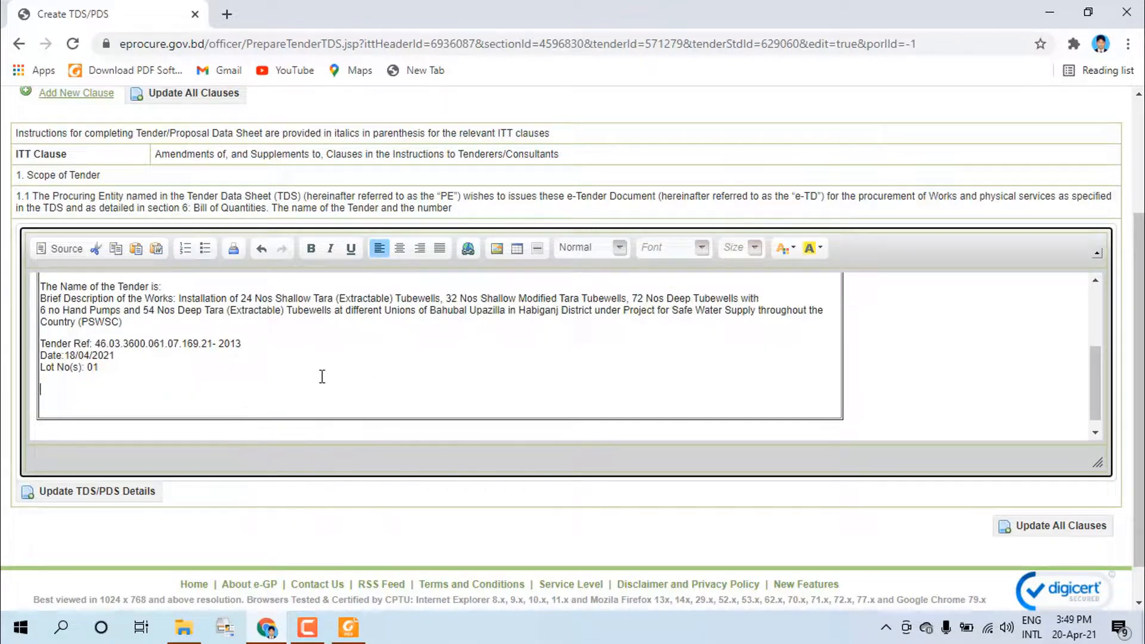
{"action": "scroll", "coordinate": [322, 370], "scroll_direction": "up", "scroll_amount": 3}
{"action": "scroll", "coordinate": [332, 322], "scroll_direction": "down", "scroll_amount": 4}
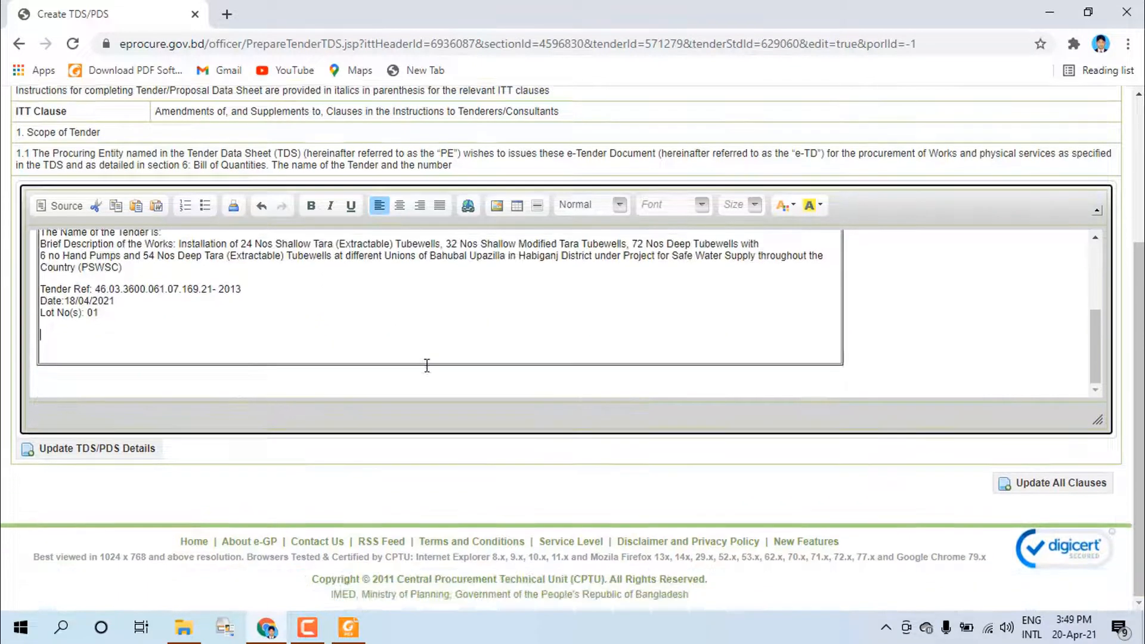
{"action": "scroll", "coordinate": [593, 305], "scroll_direction": "up", "scroll_amount": 4}
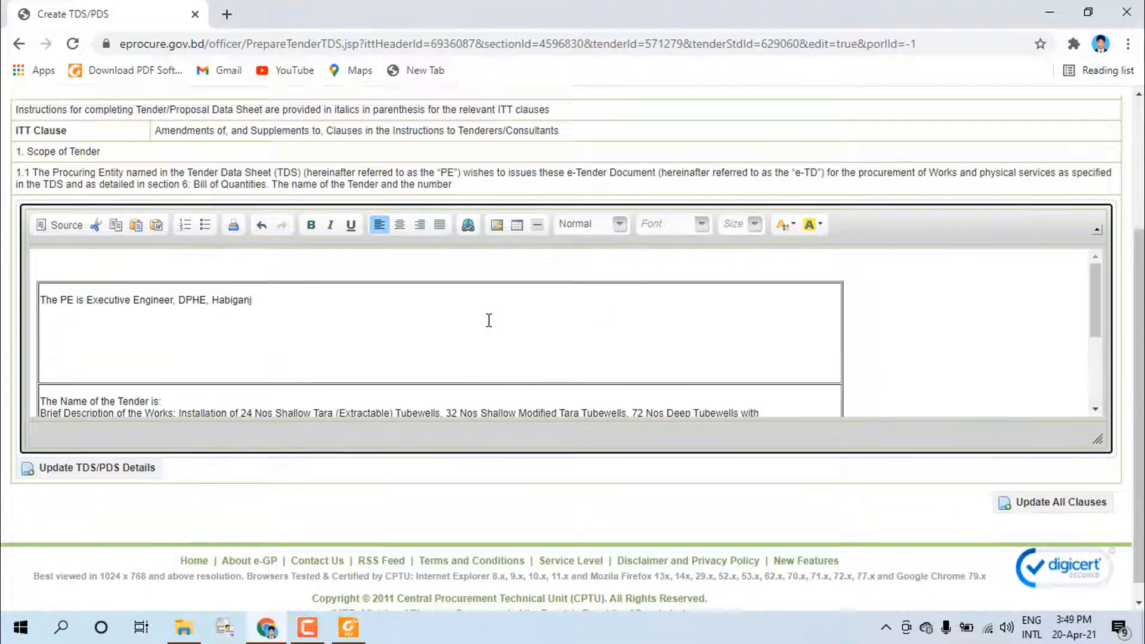
{"action": "scroll", "coordinate": [489, 321], "scroll_direction": "up", "scroll_amount": 3}
{"action": "scroll", "coordinate": [460, 429], "scroll_direction": "down", "scroll_amount": 4}
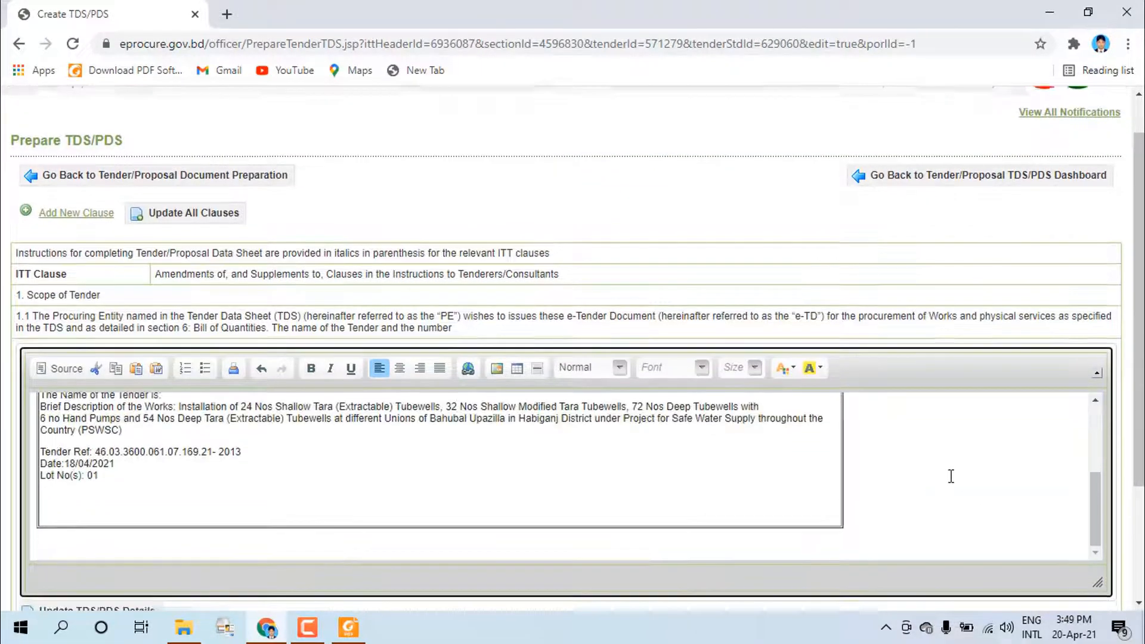
{"action": "scroll", "coordinate": [951, 476], "scroll_direction": "down", "scroll_amount": 3}
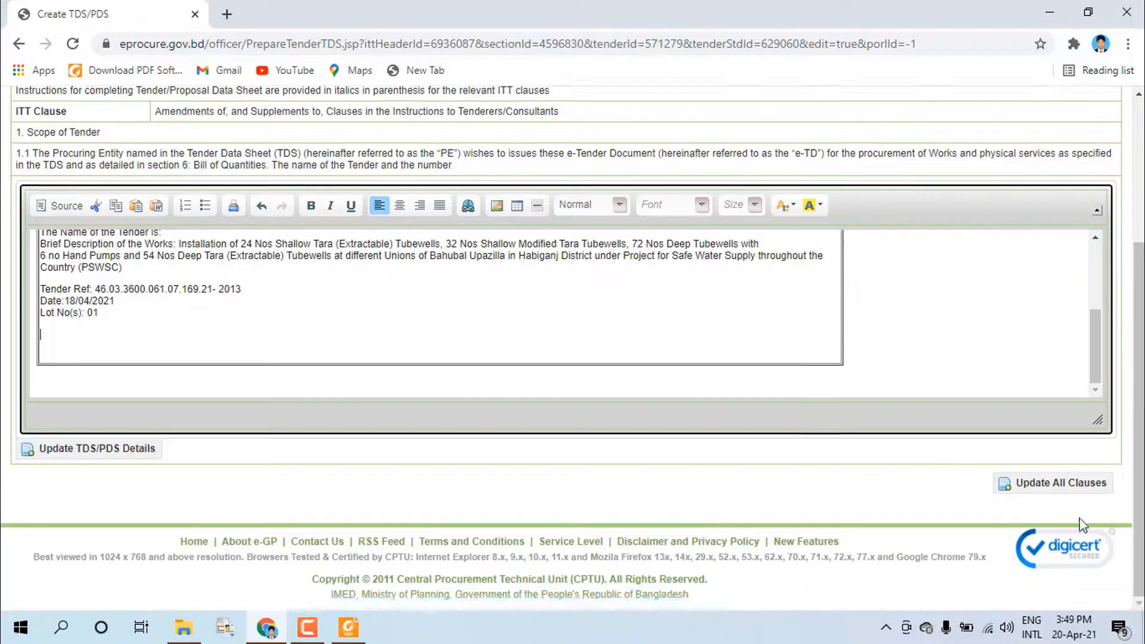
{"action": "left_click", "coordinate": [1034, 493]}
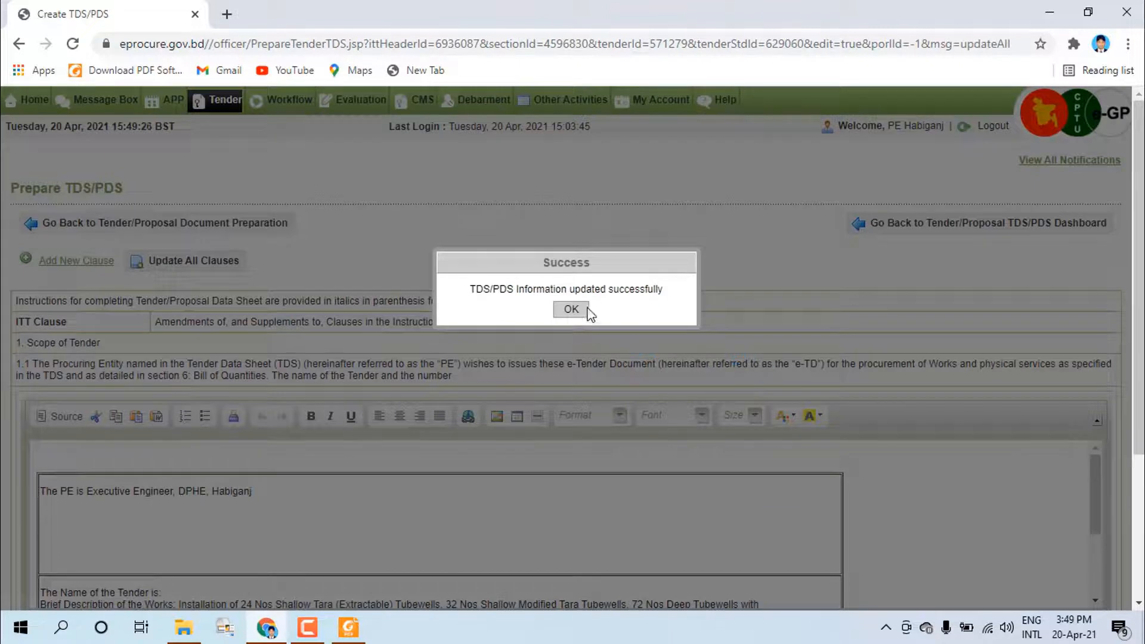
{"action": "left_click", "coordinate": [576, 309]}
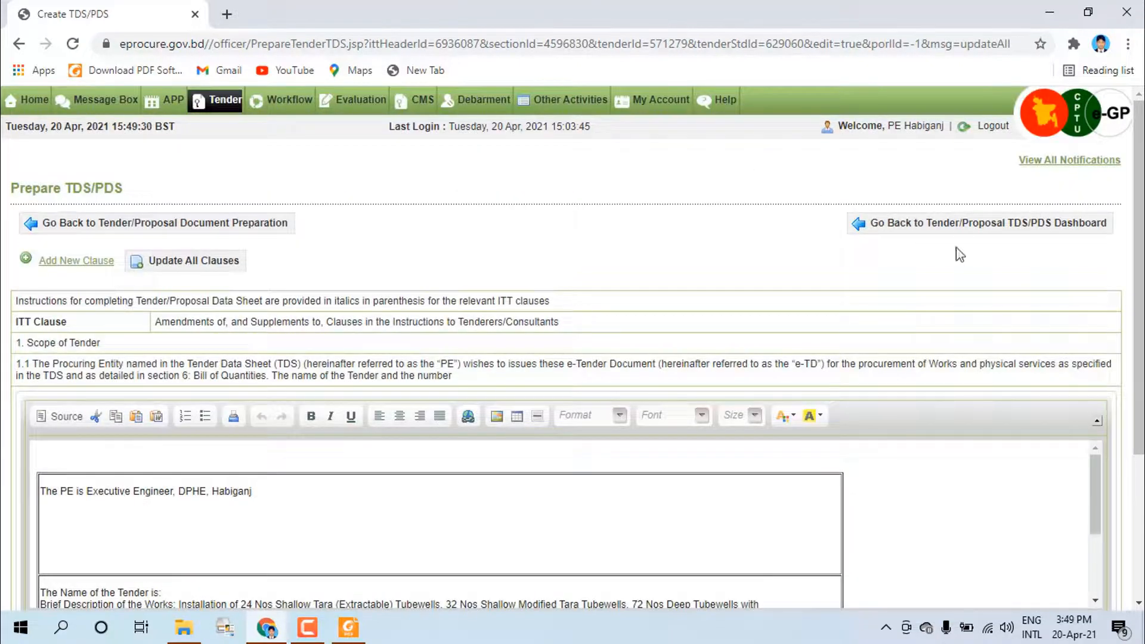
Return to the TDS/PDS dashboard and view the saved "A. General" sub-section to check clause 1.1
{"action": "left_click", "coordinate": [902, 230]}
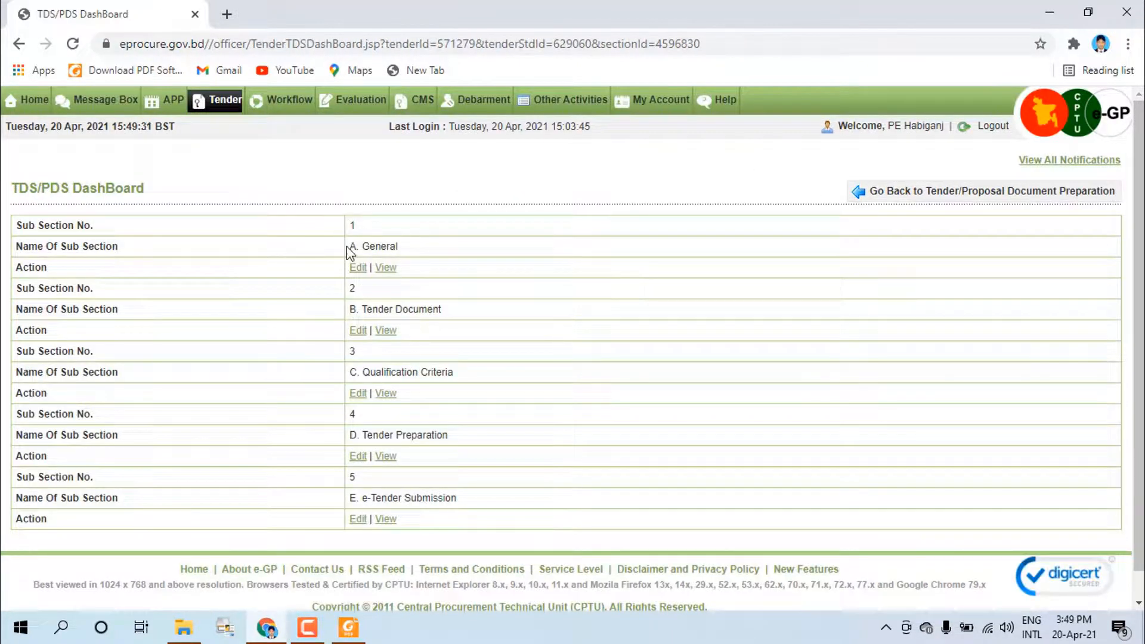
{"action": "left_click", "coordinate": [385, 269]}
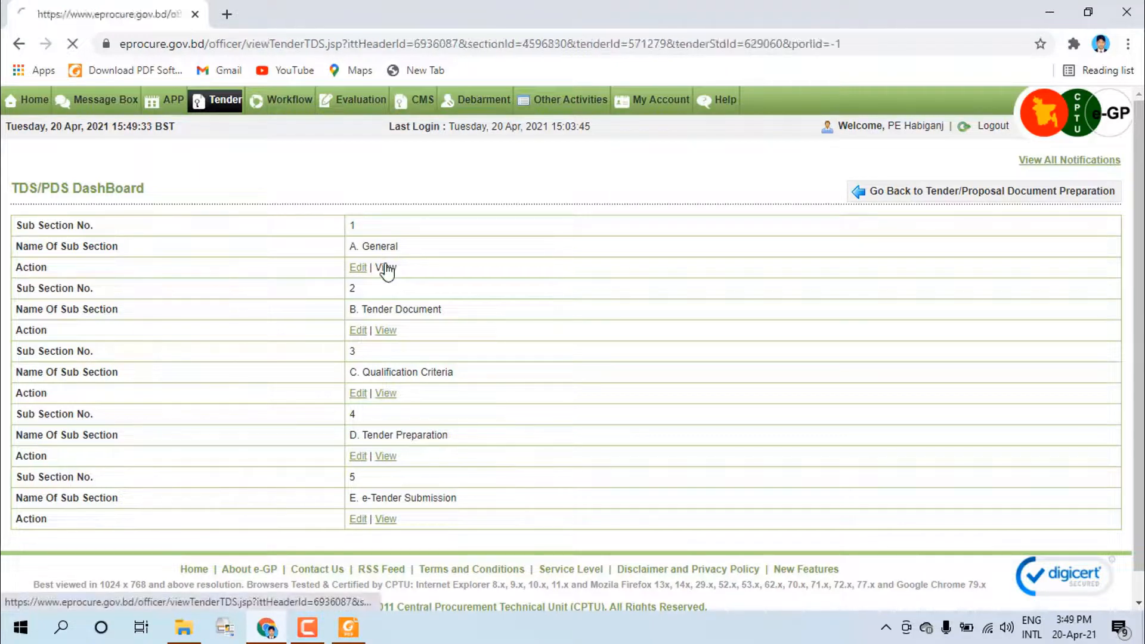
{"action": "scroll", "coordinate": [93, 304], "scroll_direction": "down", "scroll_amount": 1}
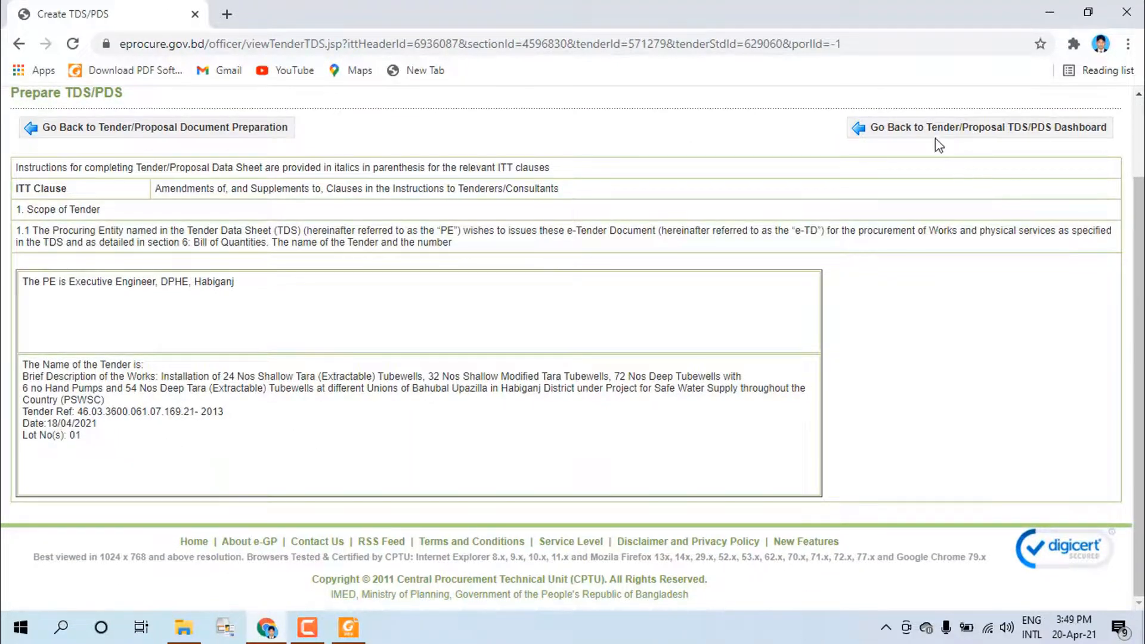
Go back to the TDS/PDS dashboard and open the "B. Tender Document" sub-section for editing at clause 6.2
{"action": "left_click", "coordinate": [904, 125]}
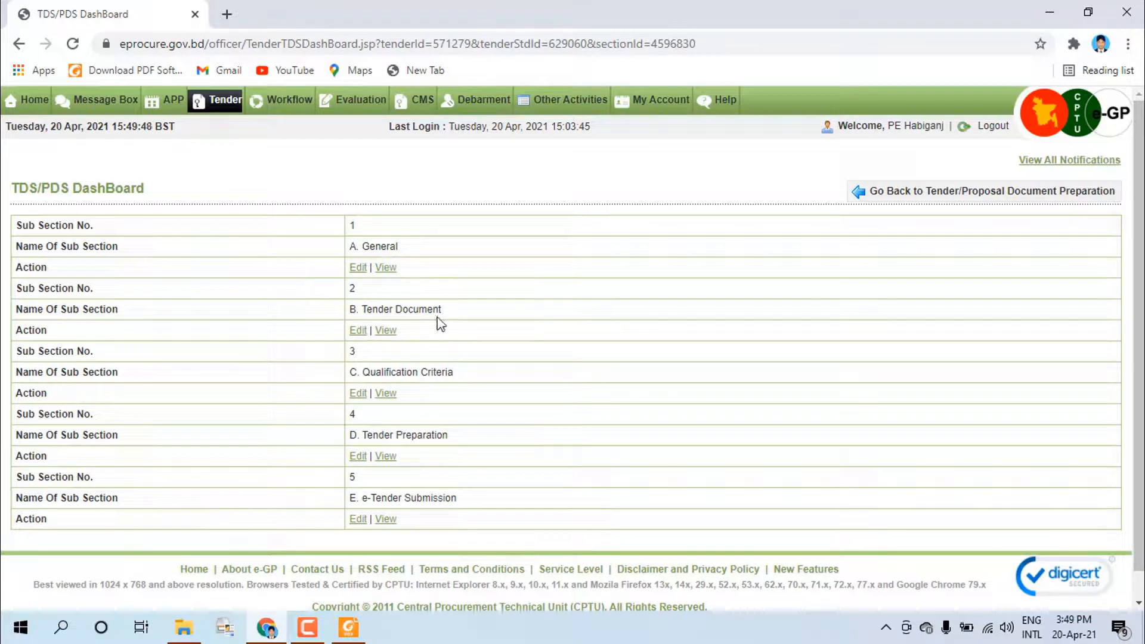
{"action": "left_click", "coordinate": [358, 330]}
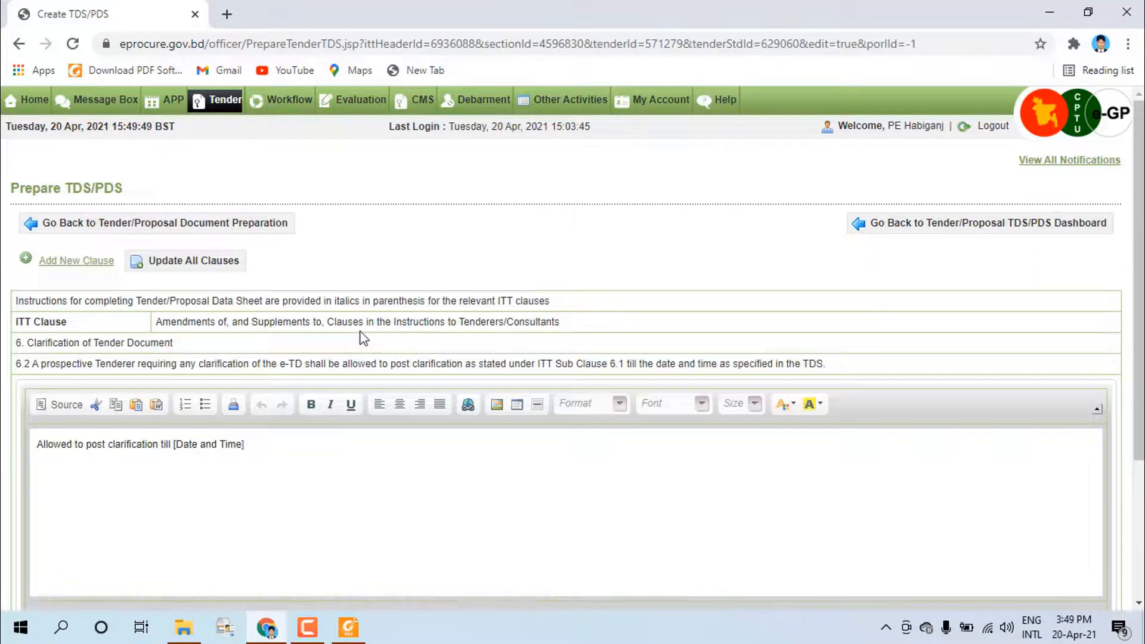
{"action": "scroll", "coordinate": [173, 380], "scroll_direction": "down", "scroll_amount": 3}
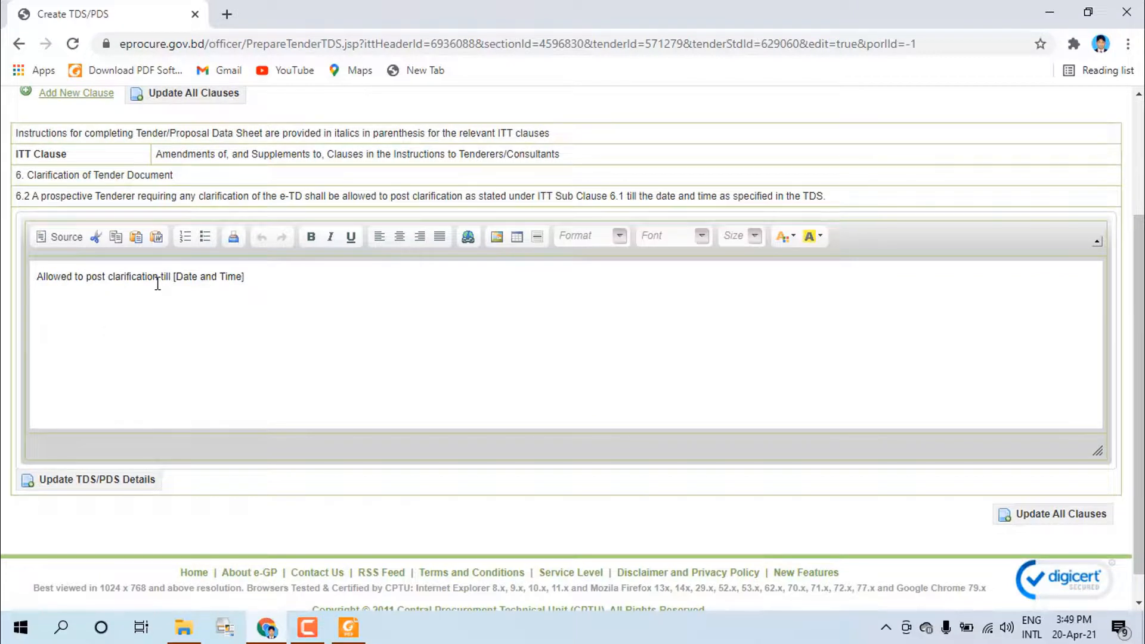
Check clause 6.2 in View TDS.pdf in Foxit Reader, then append N/A to the clause 6.2 text on the e-GP page in Chrome
{"action": "left_click", "coordinate": [349, 627]}
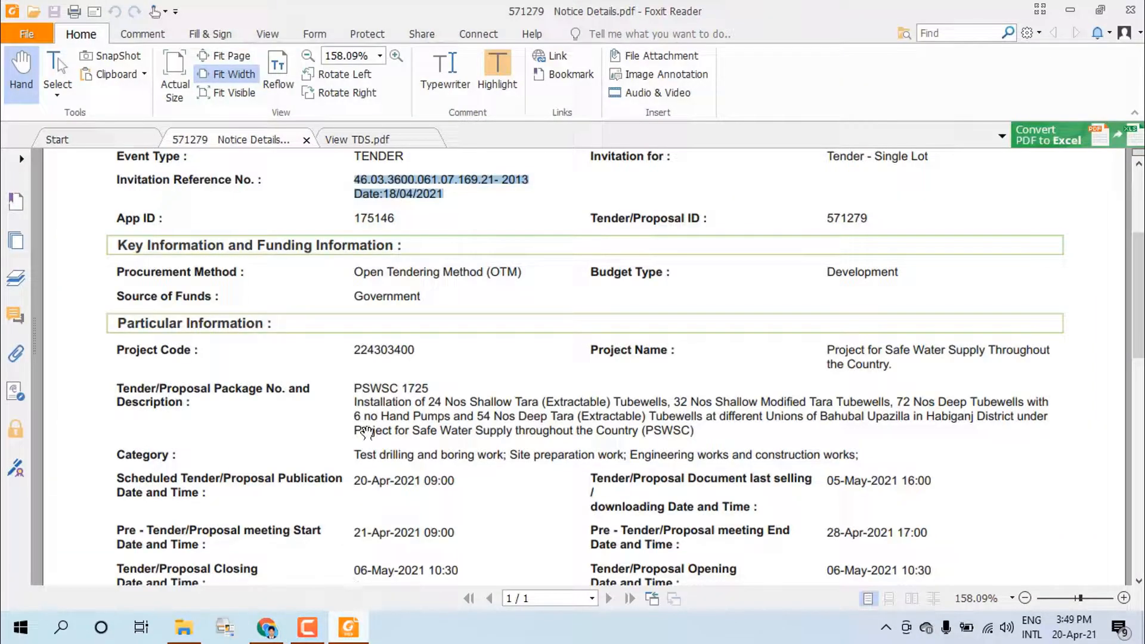
{"action": "left_click", "coordinate": [357, 142]}
{"action": "scroll", "coordinate": [403, 286], "scroll_direction": "down", "scroll_amount": 6}
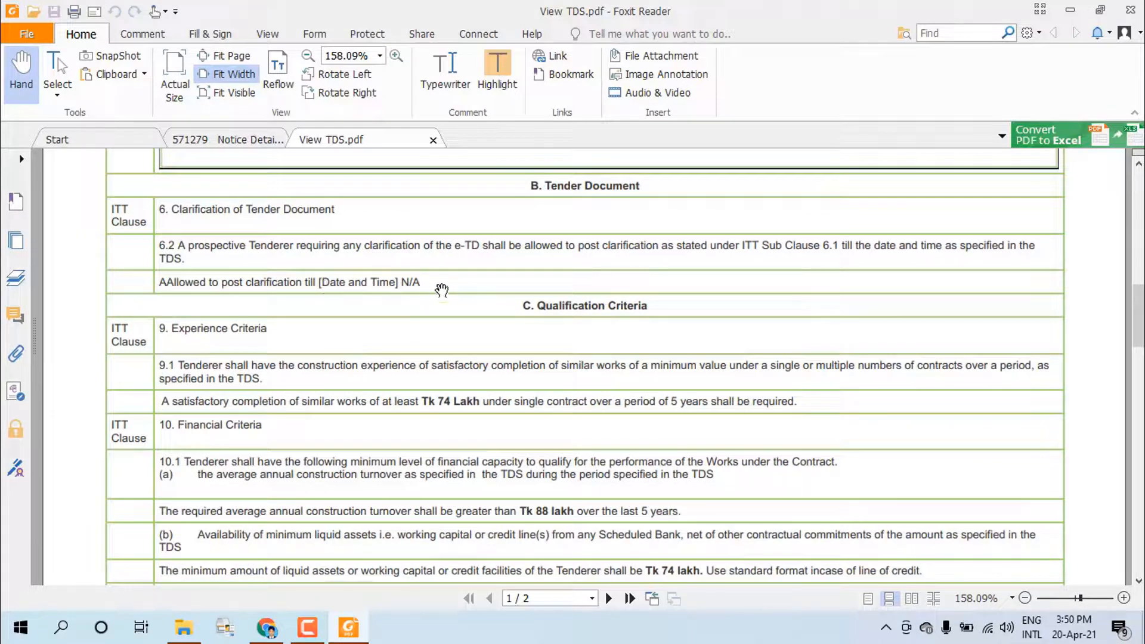
{"action": "left_click_drag", "start_coordinate": [424, 281], "coordinate": [169, 285]}
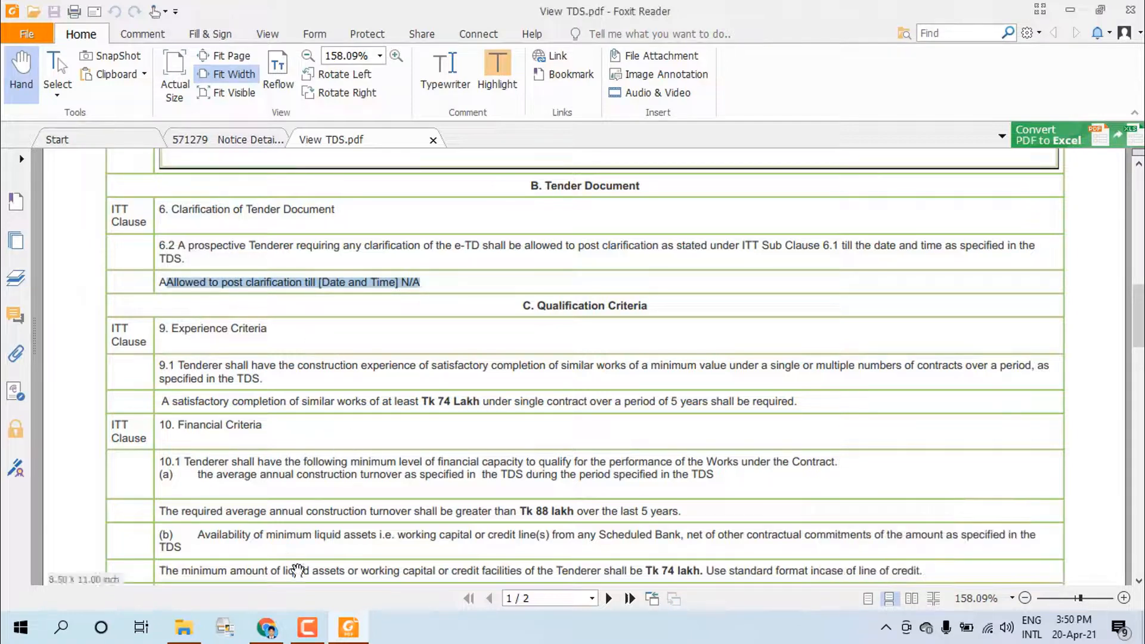
{"action": "left_click", "coordinate": [267, 628]}
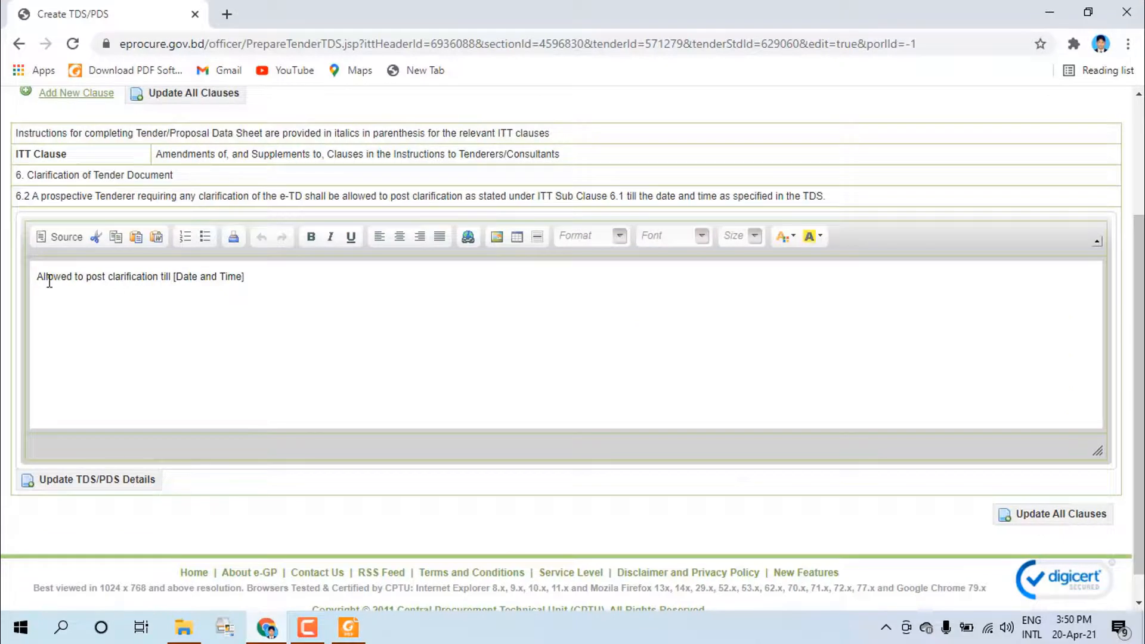
{"action": "left_click_drag", "start_coordinate": [37, 278], "coordinate": [306, 277]}
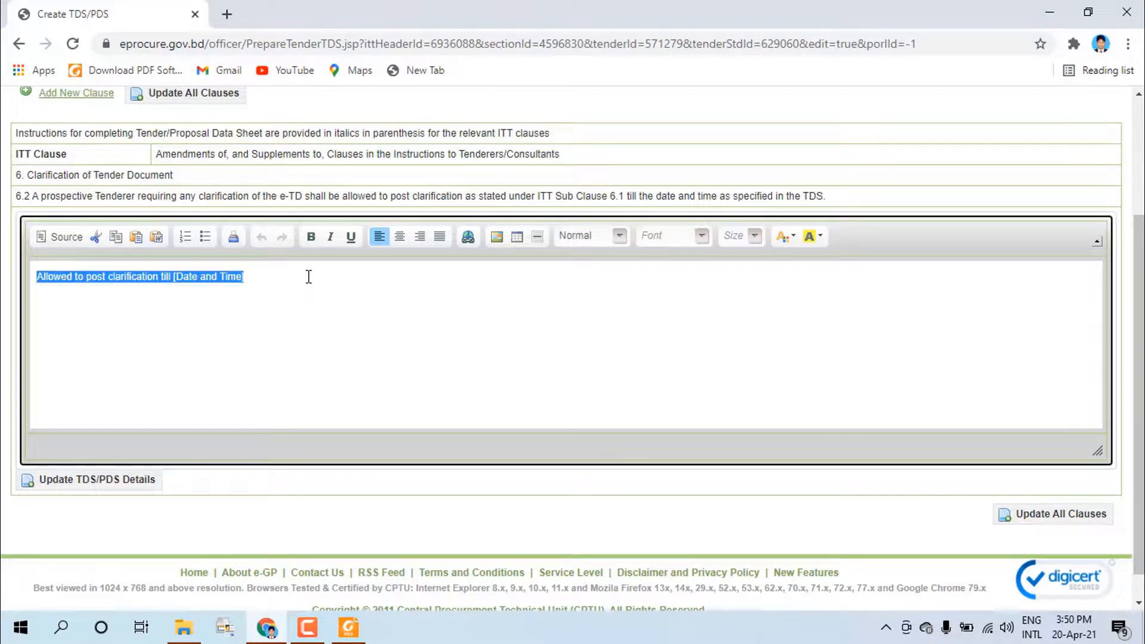
{"action": "left_click", "coordinate": [309, 276]}
{"action": "type", "text": "N/A"}
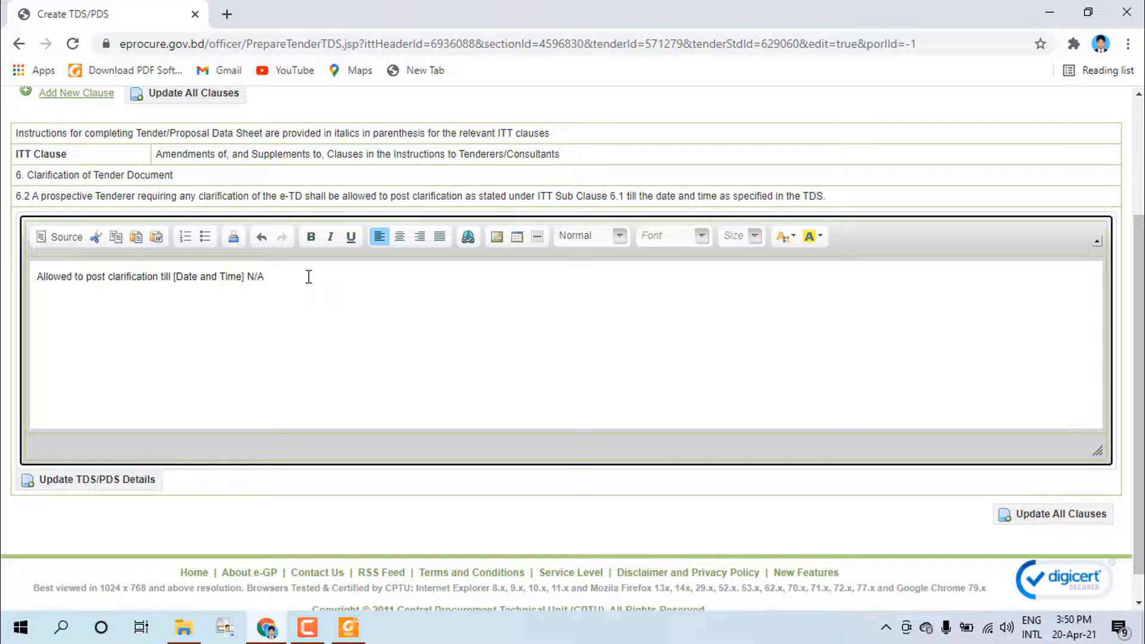
Save all clauses of the "B. Tender Document" sub-section and acknowledge the update
{"action": "scroll", "coordinate": [256, 327], "scroll_direction": "down", "scroll_amount": 1}
{"action": "scroll", "coordinate": [271, 304], "scroll_direction": "up", "scroll_amount": 4}
{"action": "scroll", "coordinate": [176, 348], "scroll_direction": "down", "scroll_amount": 3}
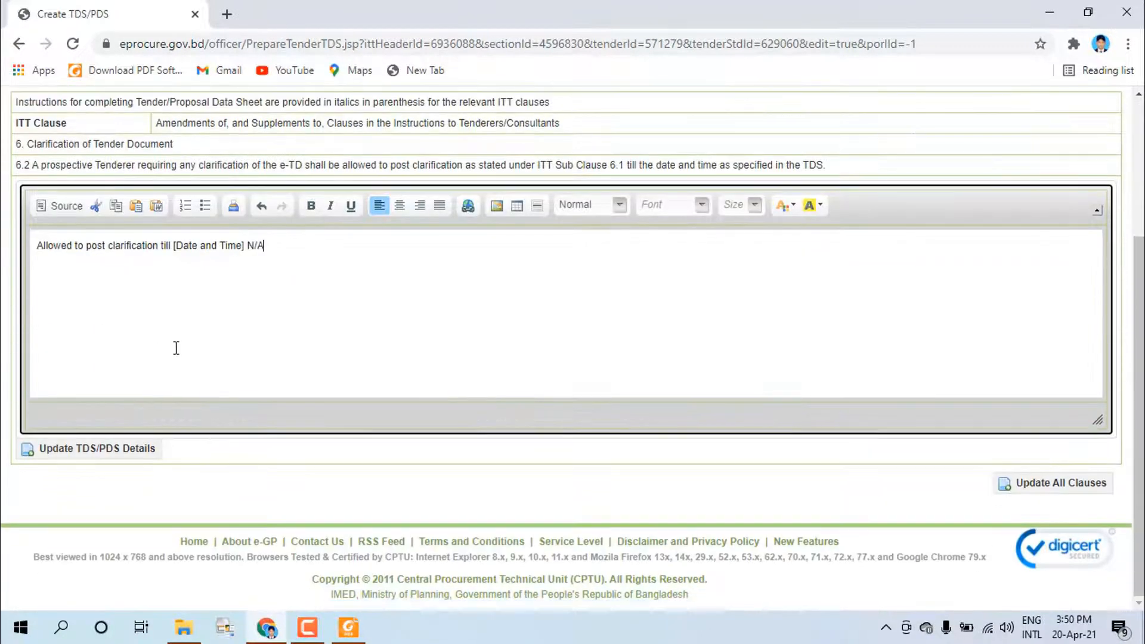
{"action": "left_click", "coordinate": [1052, 488]}
{"action": "left_click", "coordinate": [571, 310]}
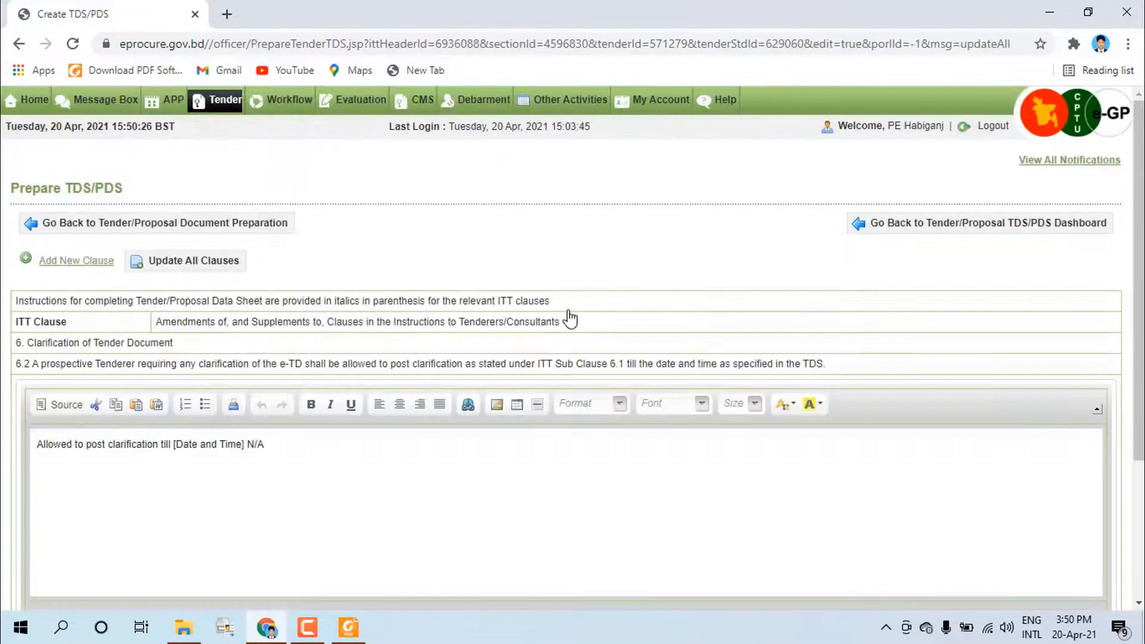
Return to the TDS/PDS dashboard and open the "C. Qualification Criteria" sub-section for editing
{"action": "left_click", "coordinate": [901, 230]}
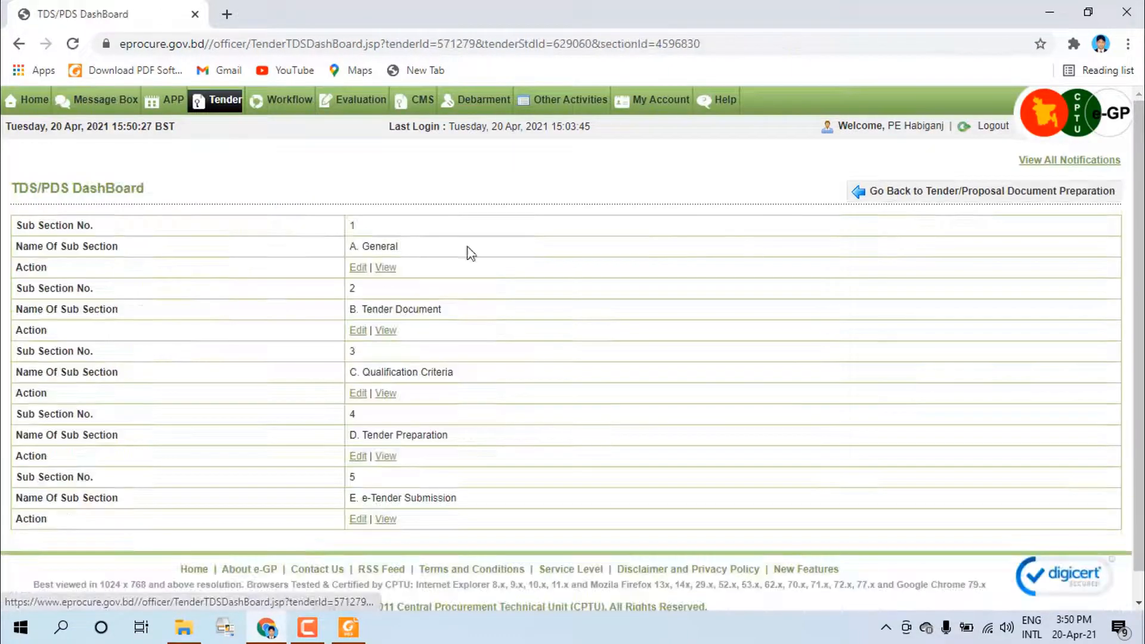
{"action": "scroll", "coordinate": [430, 333], "scroll_direction": "down", "scroll_amount": 1}
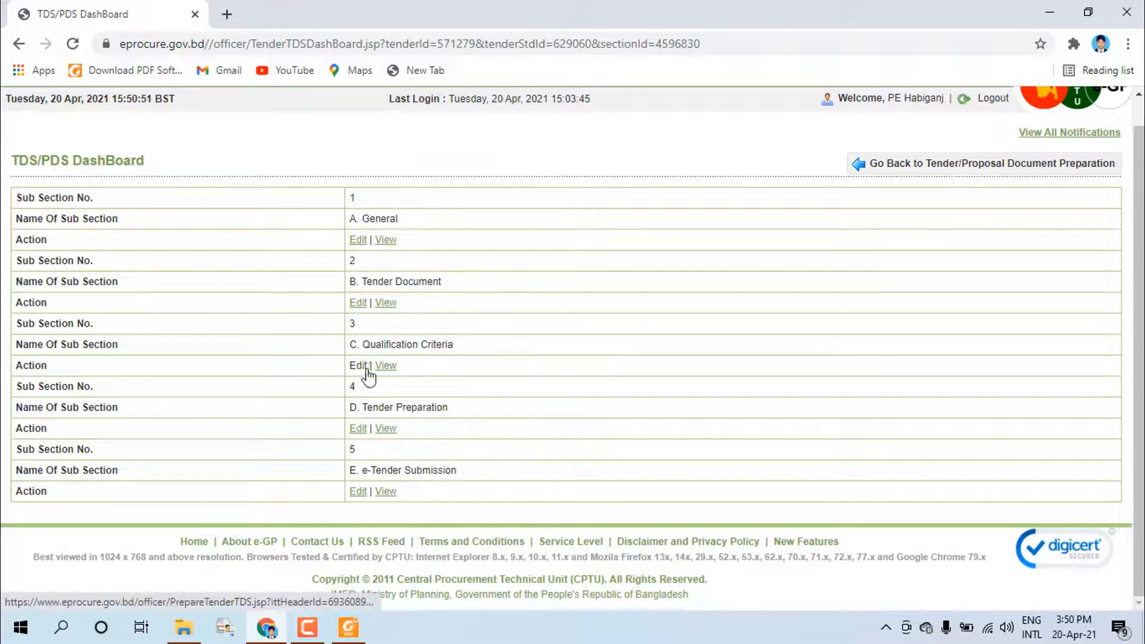
{"action": "left_click", "coordinate": [359, 366]}
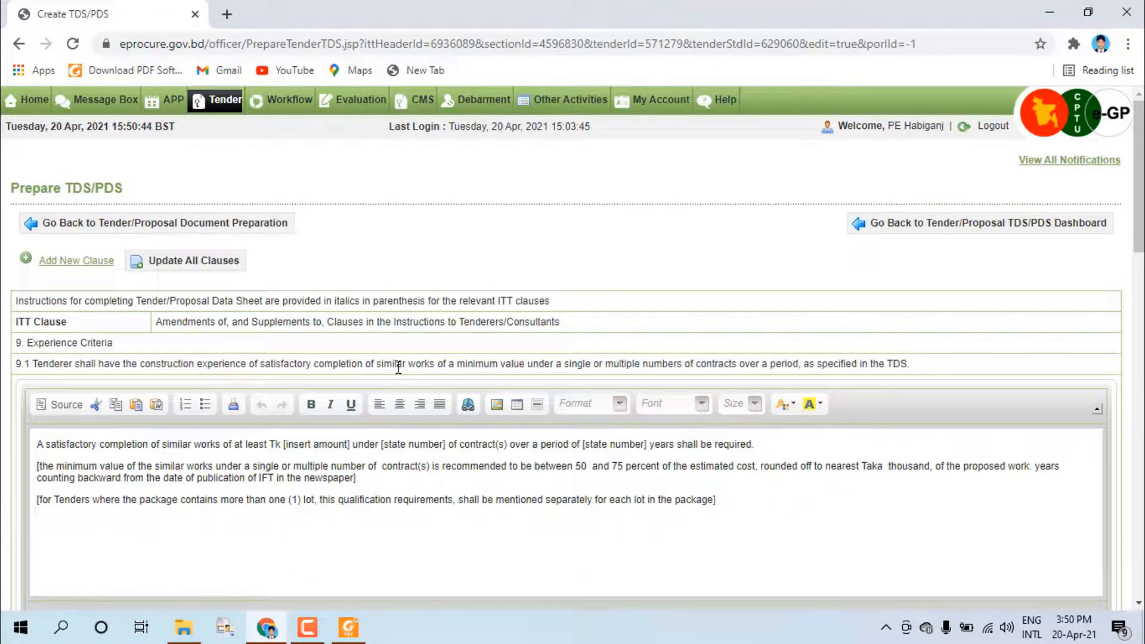
Look through the template texts of clause 9.1 and clause 10.1 (a) to (c) in the Qualification Criteria sub-section
{"action": "scroll", "coordinate": [396, 376], "scroll_direction": "down", "scroll_amount": 4}
{"action": "scroll", "coordinate": [388, 381], "scroll_direction": "down", "scroll_amount": 3}
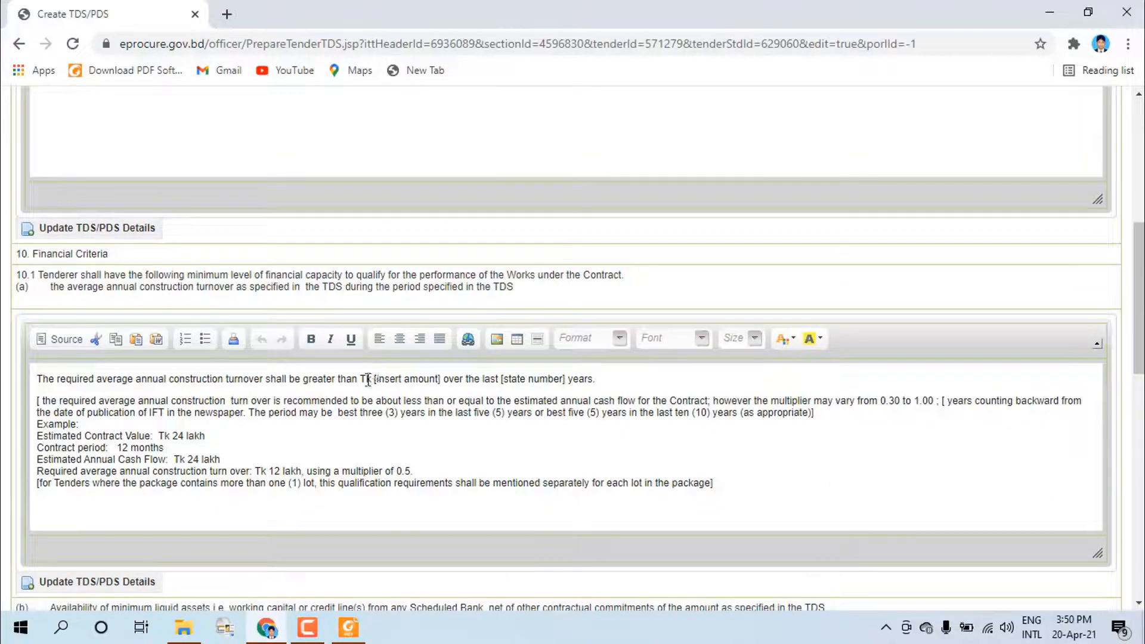
{"action": "scroll", "coordinate": [367, 379], "scroll_direction": "down", "scroll_amount": 2}
{"action": "scroll", "coordinate": [353, 376], "scroll_direction": "down", "scroll_amount": 5}
{"action": "scroll", "coordinate": [306, 346], "scroll_direction": "up", "scroll_amount": 7}
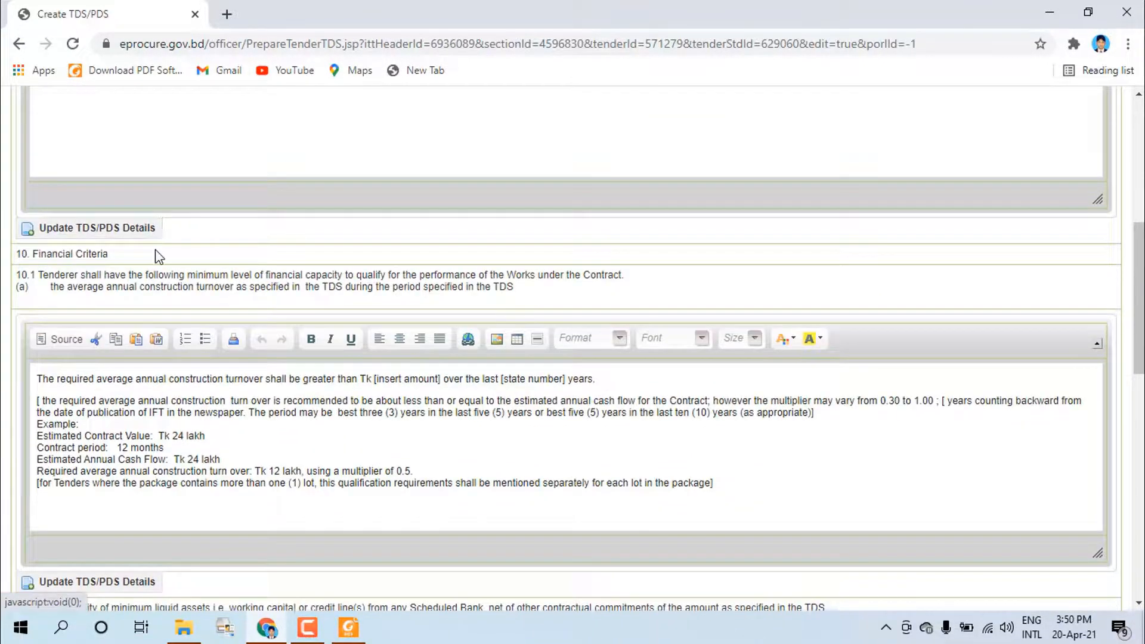
{"action": "scroll", "coordinate": [179, 262], "scroll_direction": "down", "scroll_amount": 5}
{"action": "scroll", "coordinate": [178, 263], "scroll_direction": "down", "scroll_amount": 2}
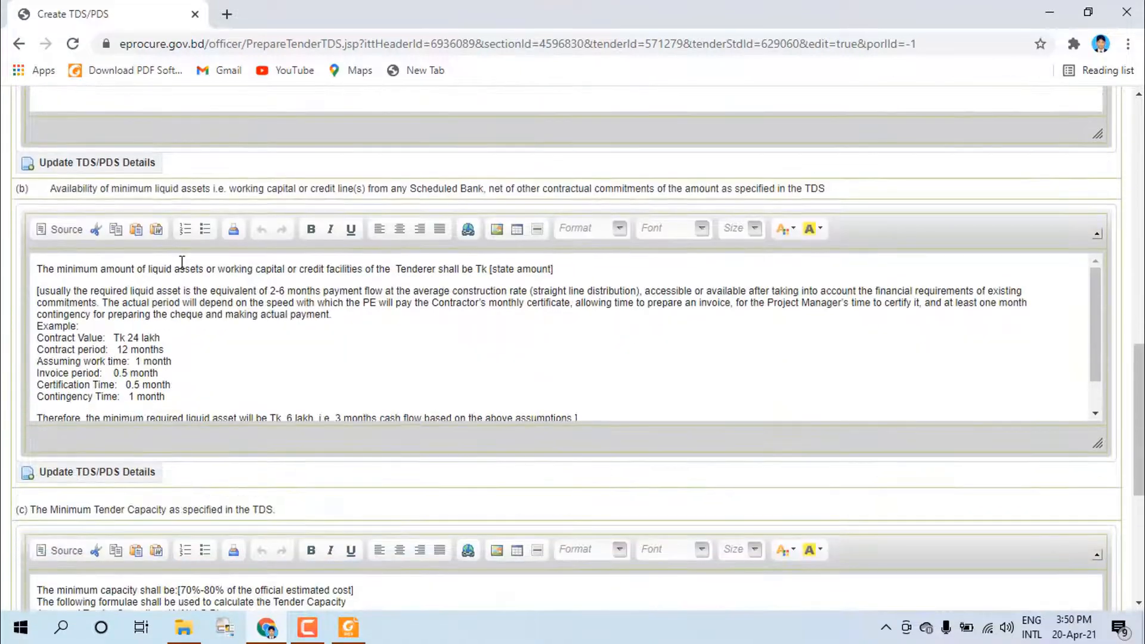
{"action": "scroll", "coordinate": [183, 263], "scroll_direction": "down", "scroll_amount": 2}
{"action": "scroll", "coordinate": [338, 422], "scroll_direction": "down", "scroll_amount": 6}
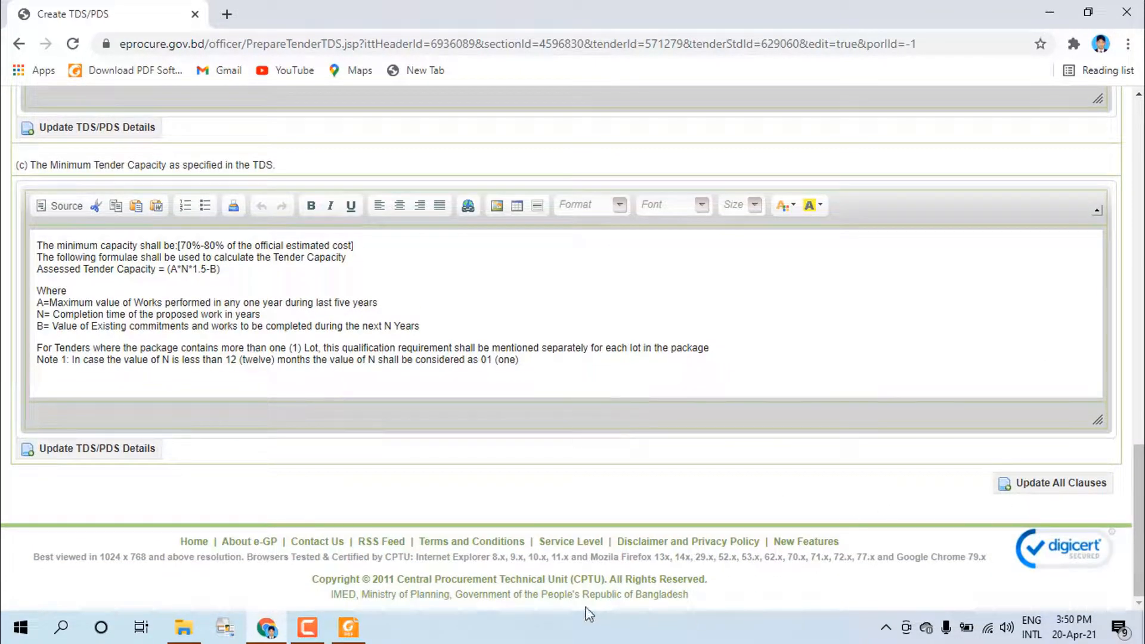
{"action": "scroll", "coordinate": [323, 357], "scroll_direction": "up", "scroll_amount": 6}
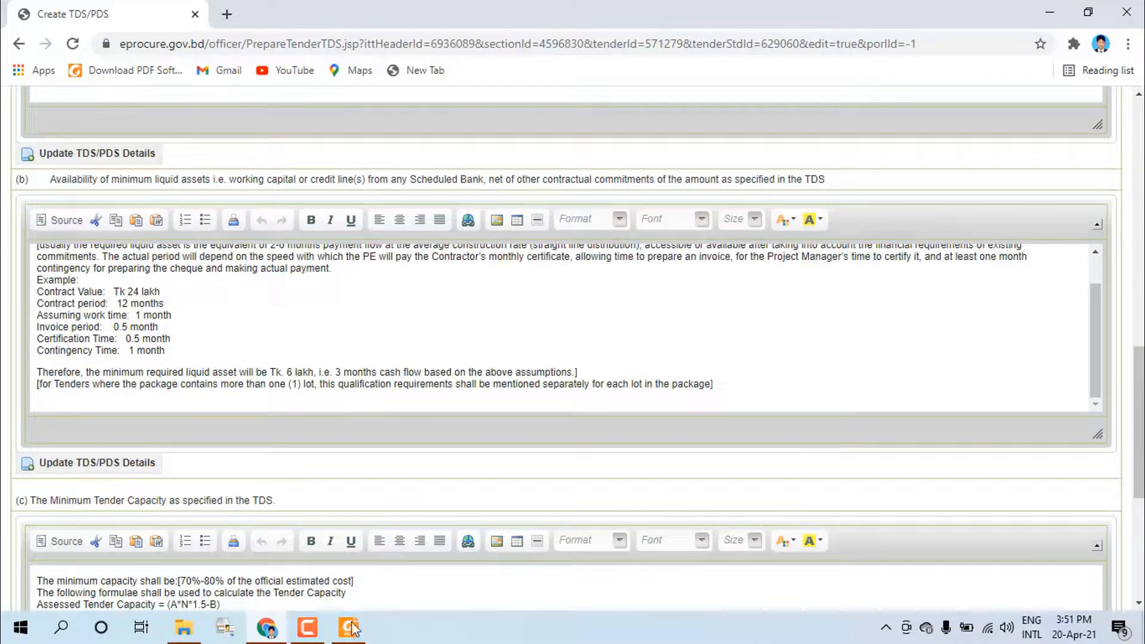
Copy items 2 to 5 of Eligibility of Tenderer, from the satisfactory completion text to Tender Capacity, from the Notice Details PDF in Foxit Reader
{"action": "mouse_move", "coordinate": [350, 628]}
{"action": "scroll", "coordinate": [334, 444], "scroll_direction": "up", "scroll_amount": 10}
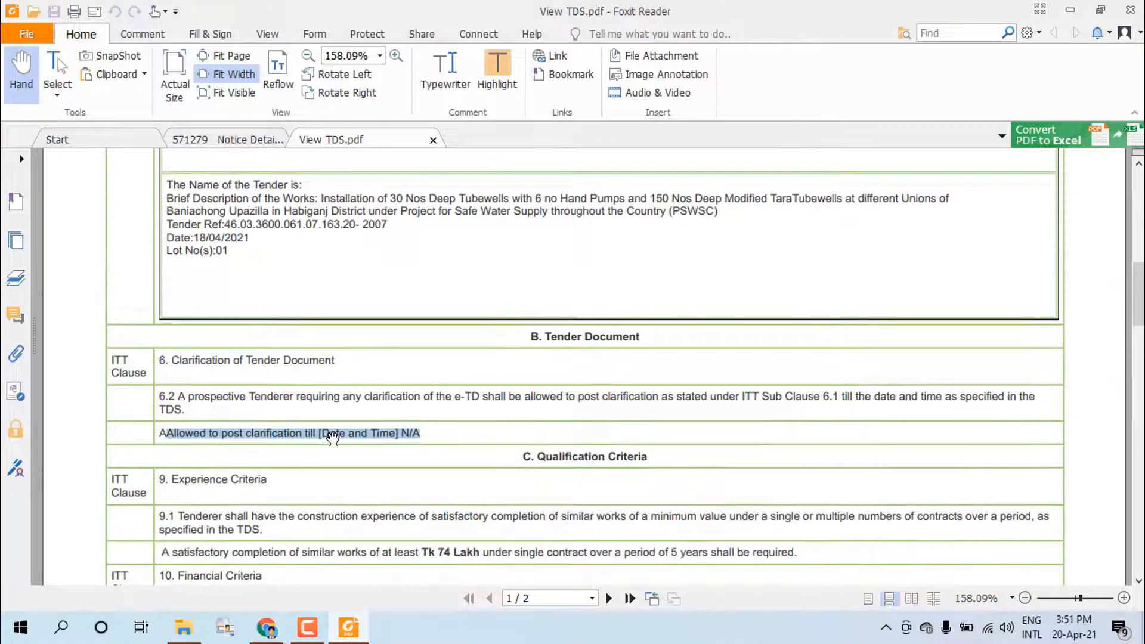
{"action": "left_click", "coordinate": [232, 142]}
{"action": "scroll", "coordinate": [370, 352], "scroll_direction": "up", "scroll_amount": 4}
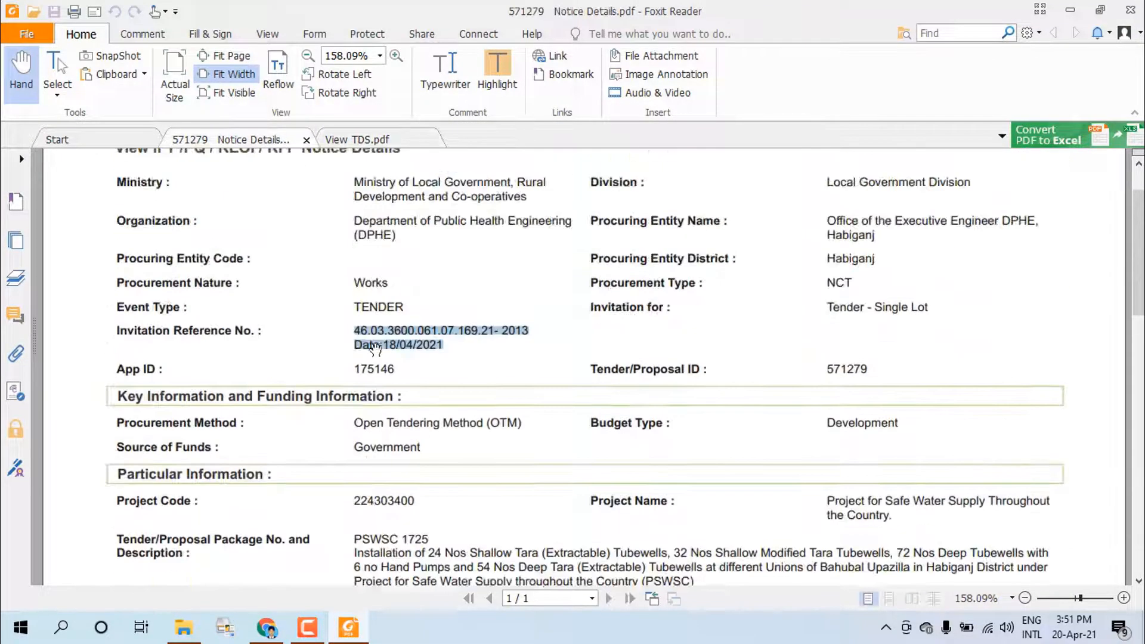
{"action": "scroll", "coordinate": [440, 302], "scroll_direction": "down", "scroll_amount": 5}
{"action": "scroll", "coordinate": [426, 343], "scroll_direction": "down", "scroll_amount": 2}
{"action": "scroll", "coordinate": [427, 343], "scroll_direction": "down", "scroll_amount": 3}
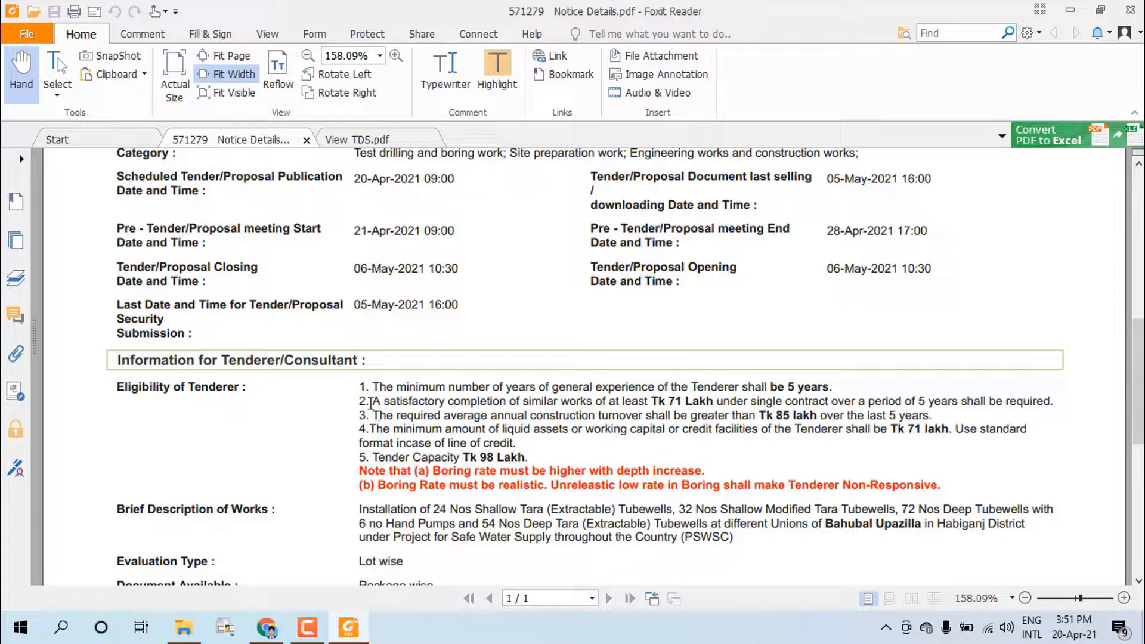
{"action": "left_click_drag", "start_coordinate": [376, 408], "coordinate": [546, 457]}
{"action": "key", "text": "ctrl+c"}
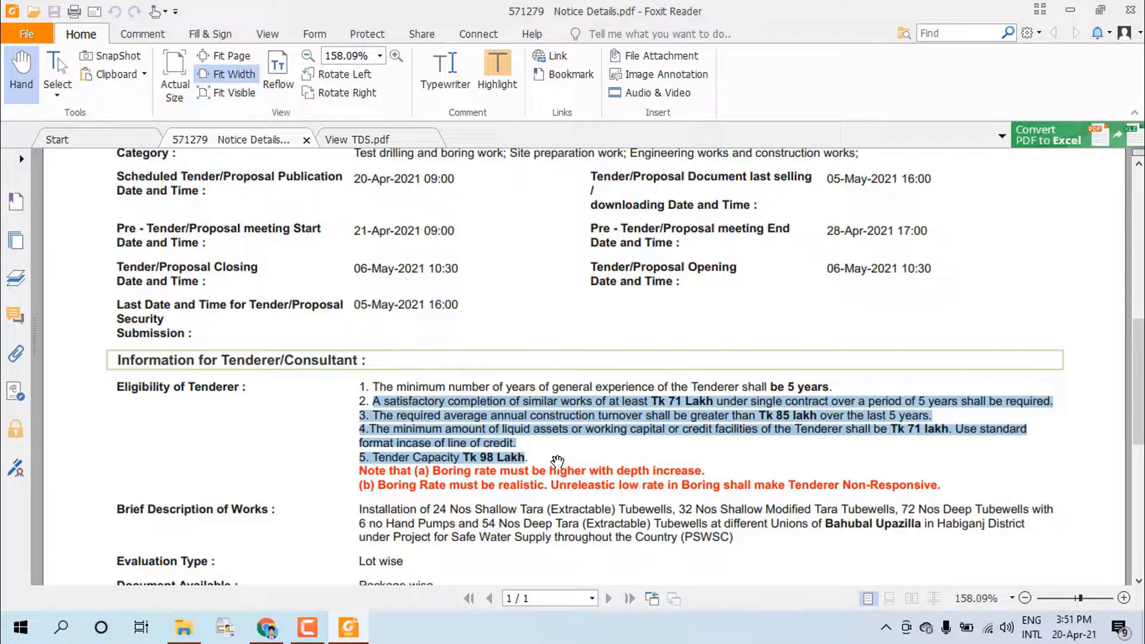
Back in Chrome, replace the whole template text of clause 9.1 with the copied eligibility items
{"action": "left_click", "coordinate": [265, 631]}
{"action": "scroll", "coordinate": [197, 381], "scroll_direction": "up", "scroll_amount": 1}
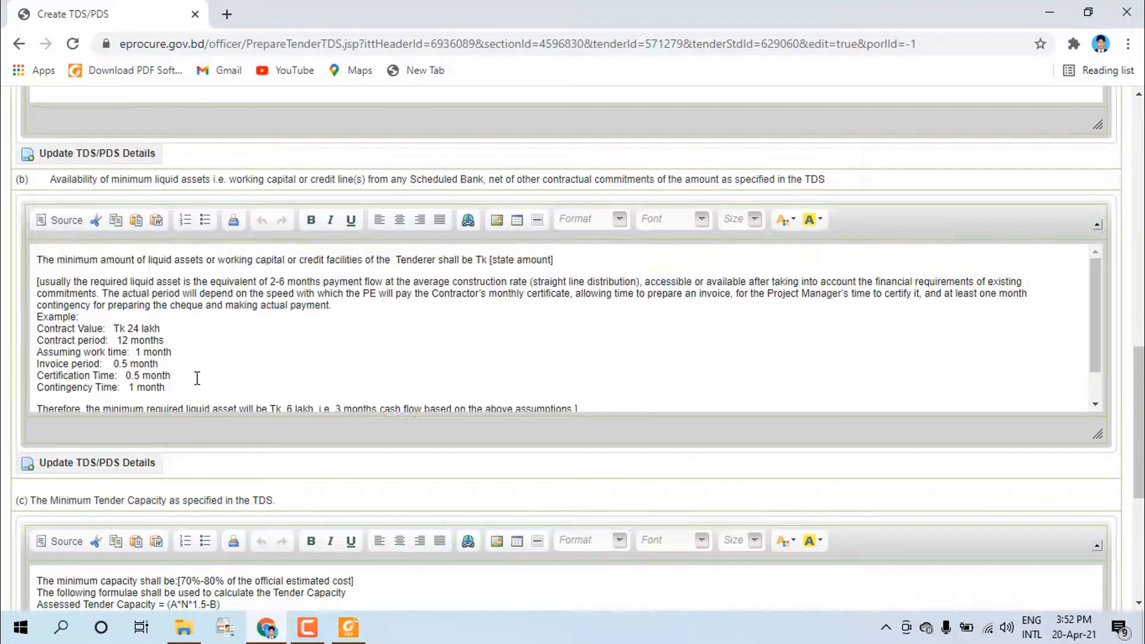
{"action": "scroll", "coordinate": [111, 251], "scroll_direction": "up", "scroll_amount": 3}
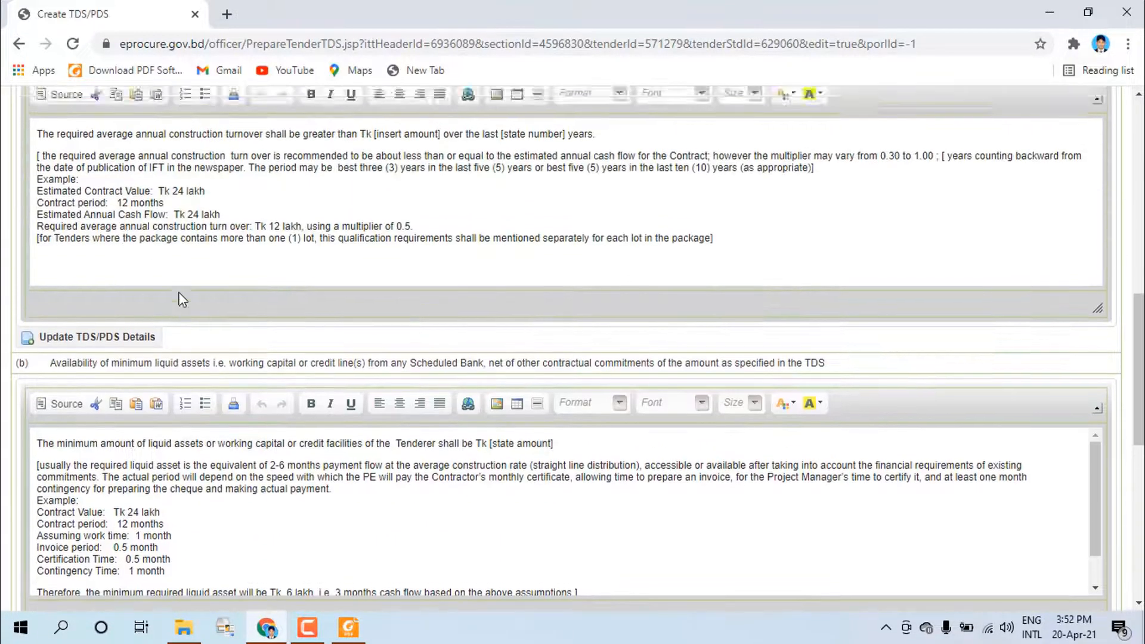
{"action": "scroll", "coordinate": [182, 299], "scroll_direction": "up", "scroll_amount": 8}
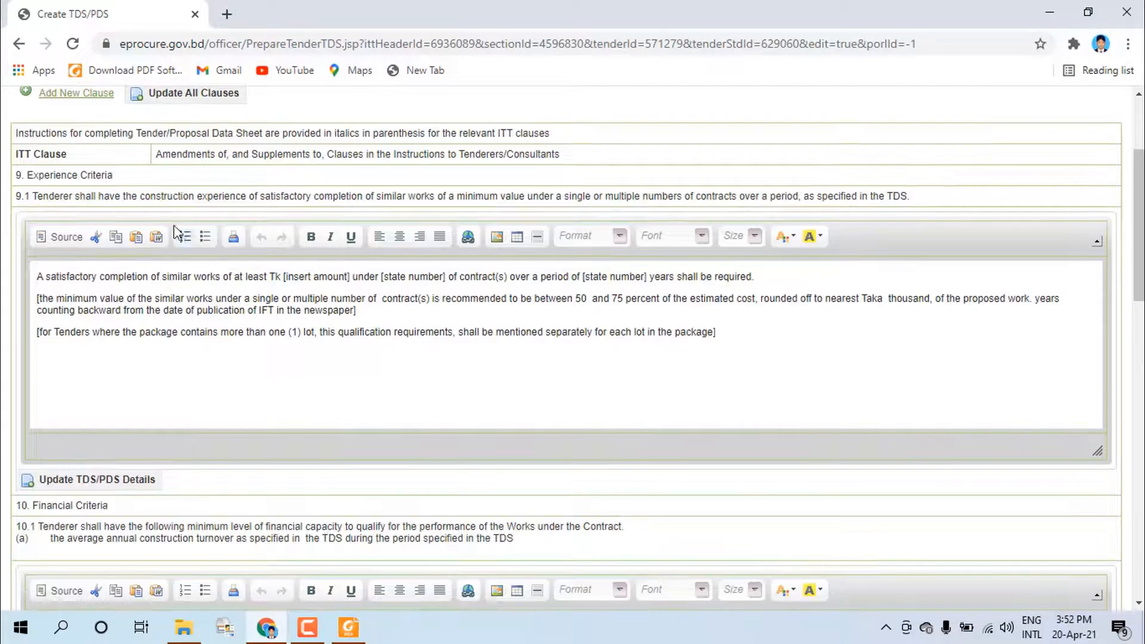
{"action": "scroll", "coordinate": [177, 235], "scroll_direction": "up", "scroll_amount": 1}
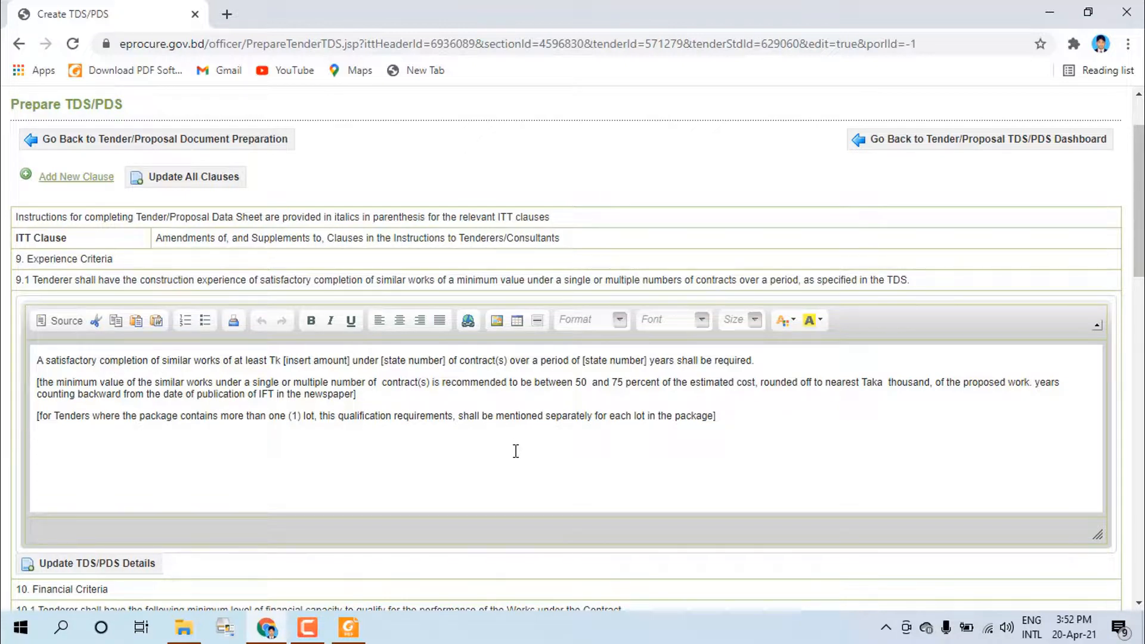
{"action": "left_click_drag", "start_coordinate": [35, 361], "coordinate": [704, 466]}
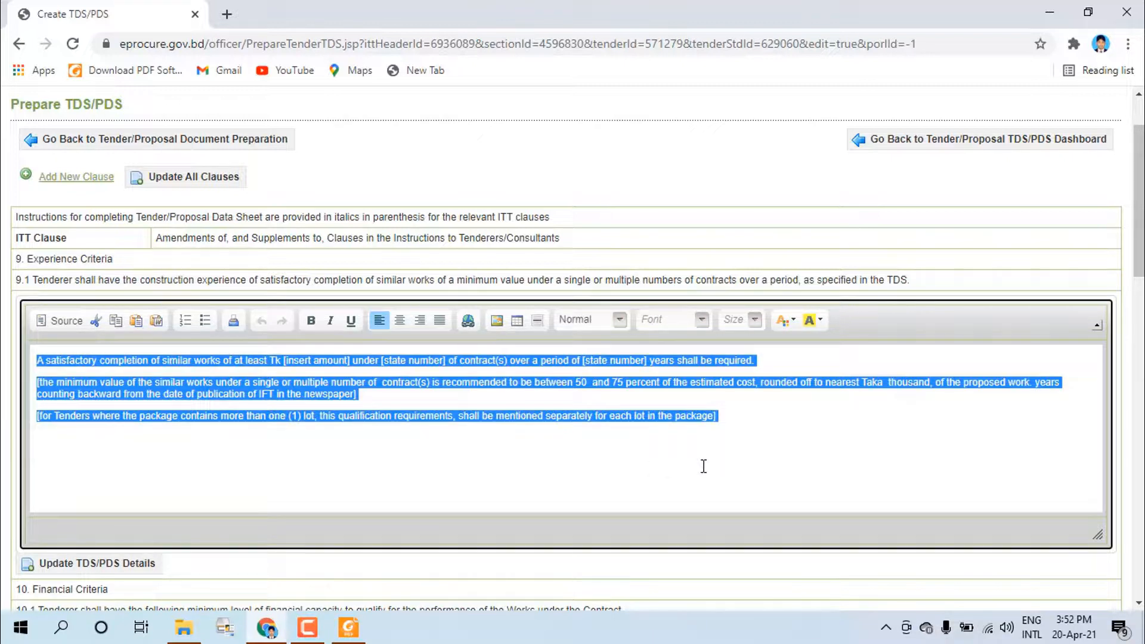
{"action": "key", "text": "ctrl+v"}
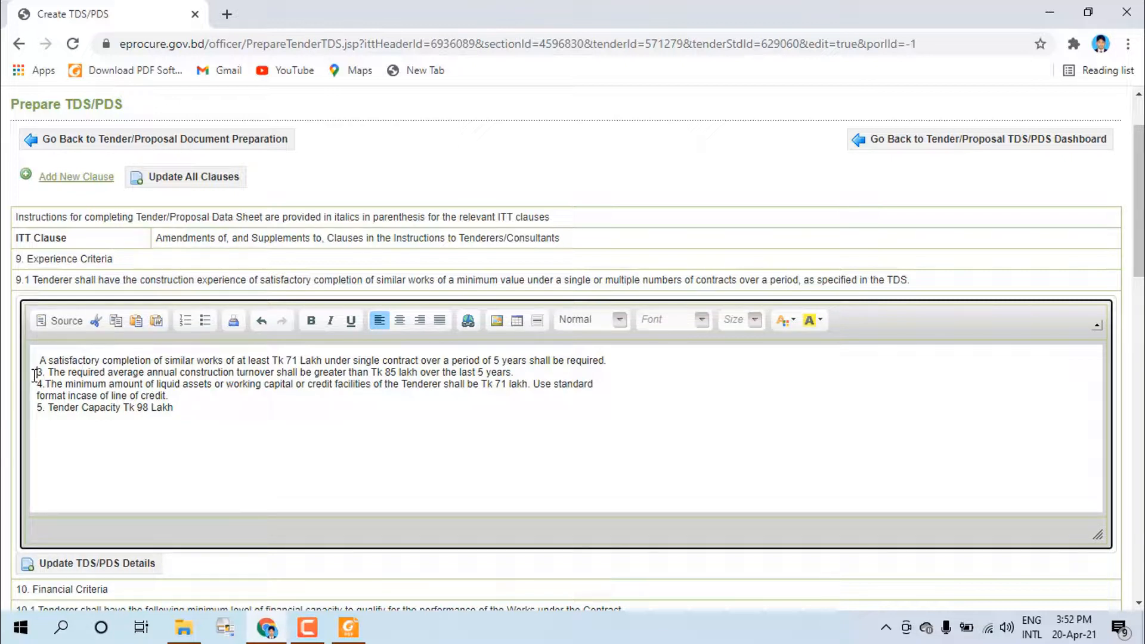
Copy items 3 to 5 in clause 9.1 and delete them, keeping only the satisfactory completion sentence
{"action": "left_click_drag", "start_coordinate": [34, 374], "coordinate": [191, 433]}
{"action": "key", "text": "ctrl+c"}
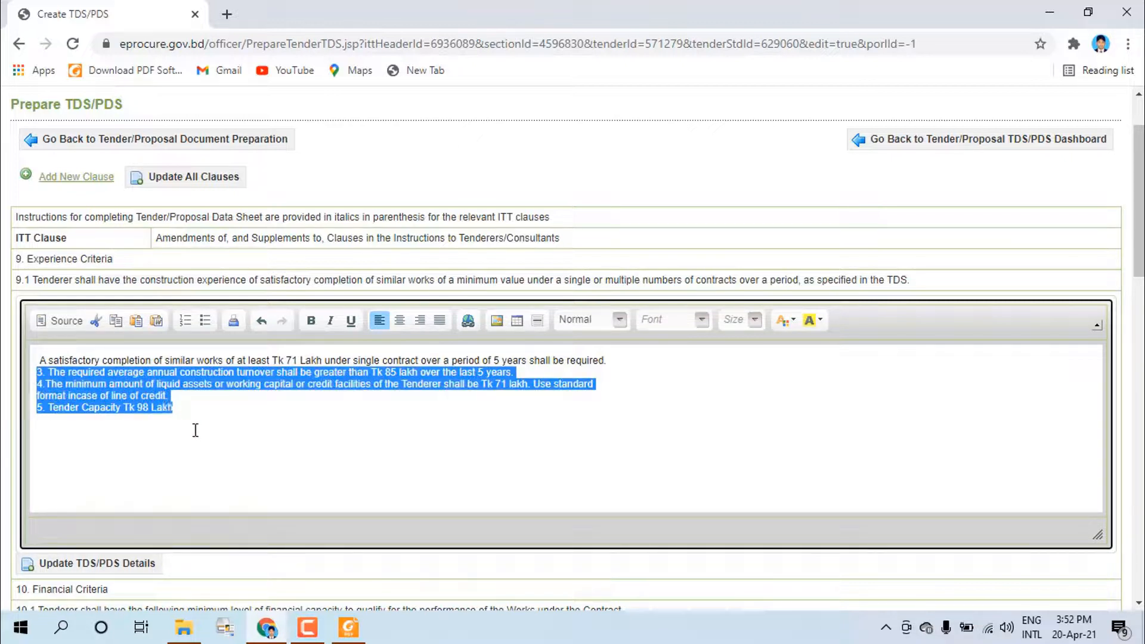
{"action": "key", "text": "Delete"}
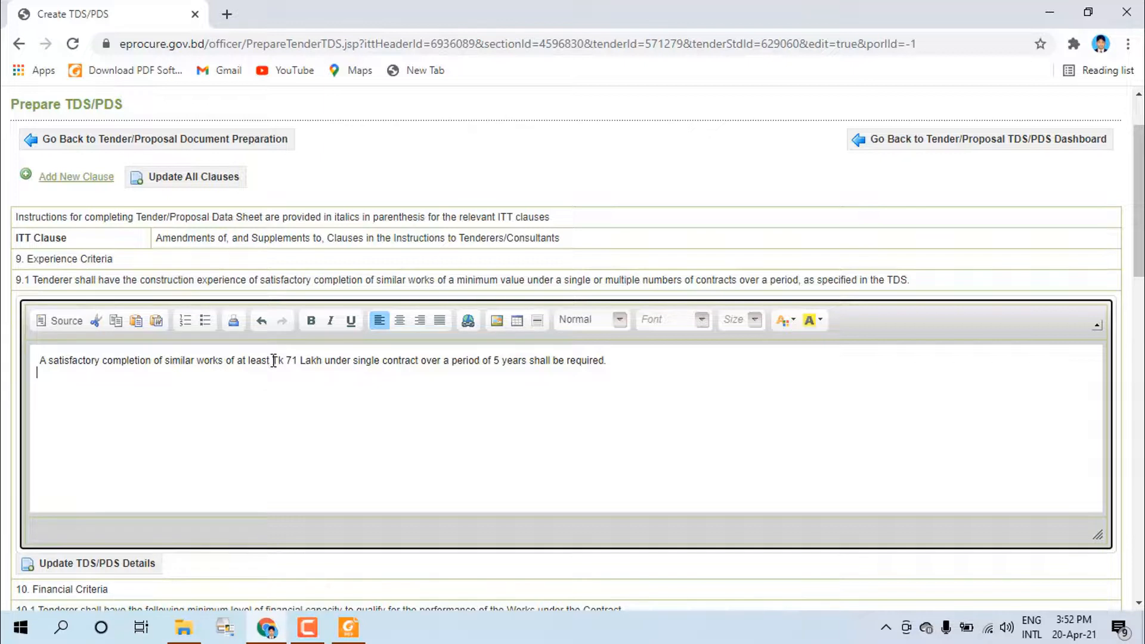
Make "Tk 71 Lakh" bold in the clause 9.1 sentence
{"action": "left_click_drag", "start_coordinate": [272, 360], "coordinate": [323, 362]}
{"action": "left_click", "coordinate": [310, 320]}
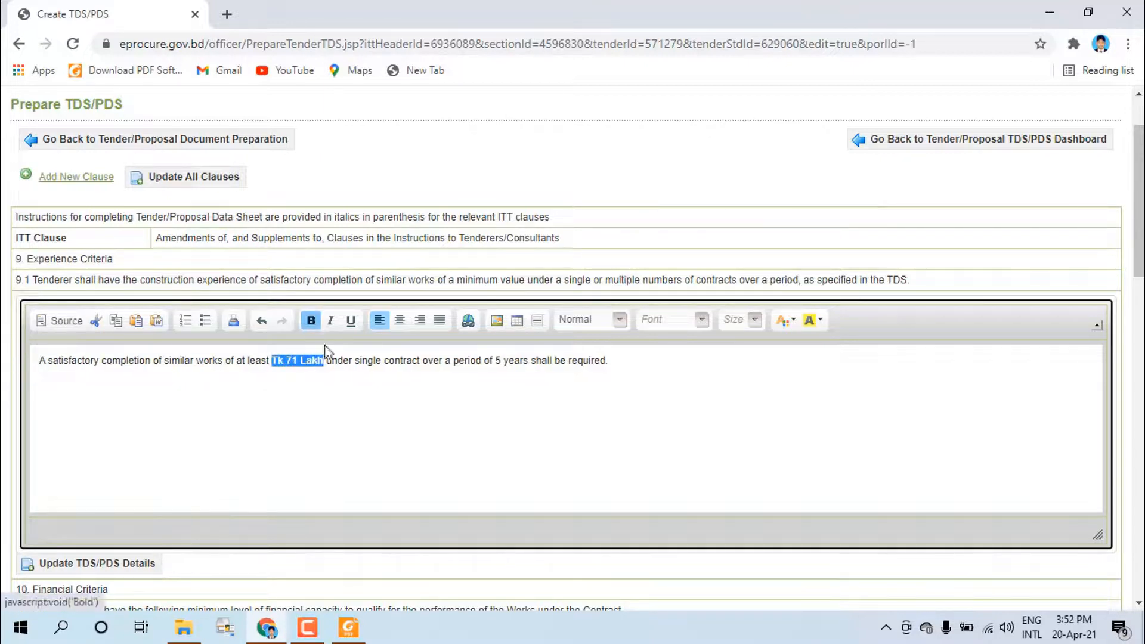
{"action": "left_click", "coordinate": [376, 437]}
Replace the whole template text of clause 10.1 (a) with the copied eligibility items 3 to 5
{"action": "scroll", "coordinate": [361, 427], "scroll_direction": "down", "scroll_amount": 3}
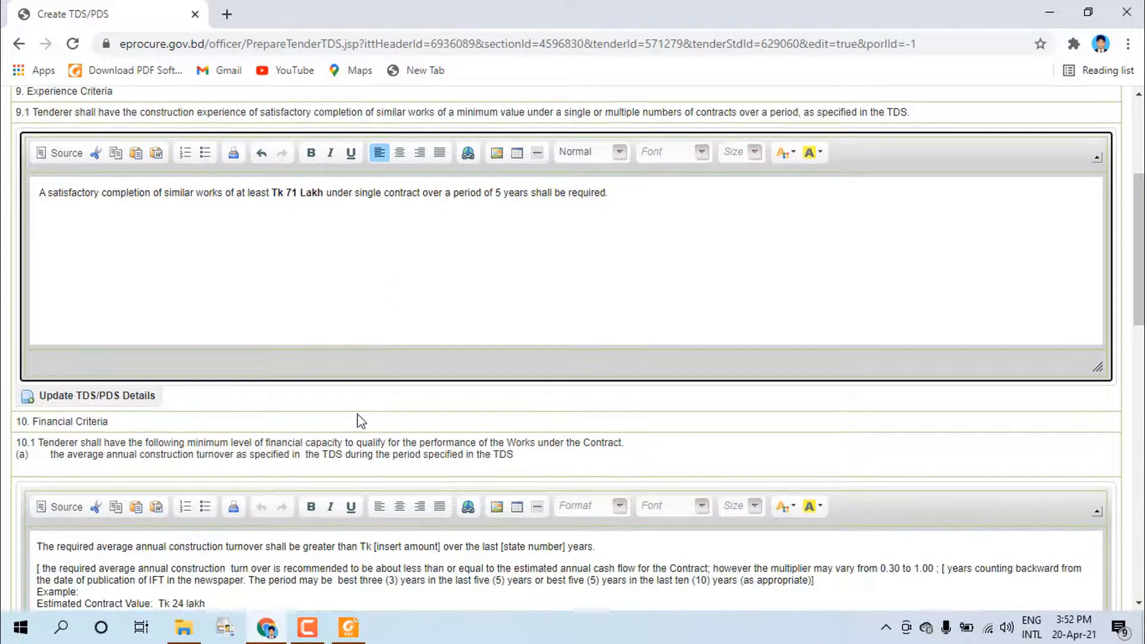
{"action": "scroll", "coordinate": [357, 414], "scroll_direction": "down", "scroll_amount": 3}
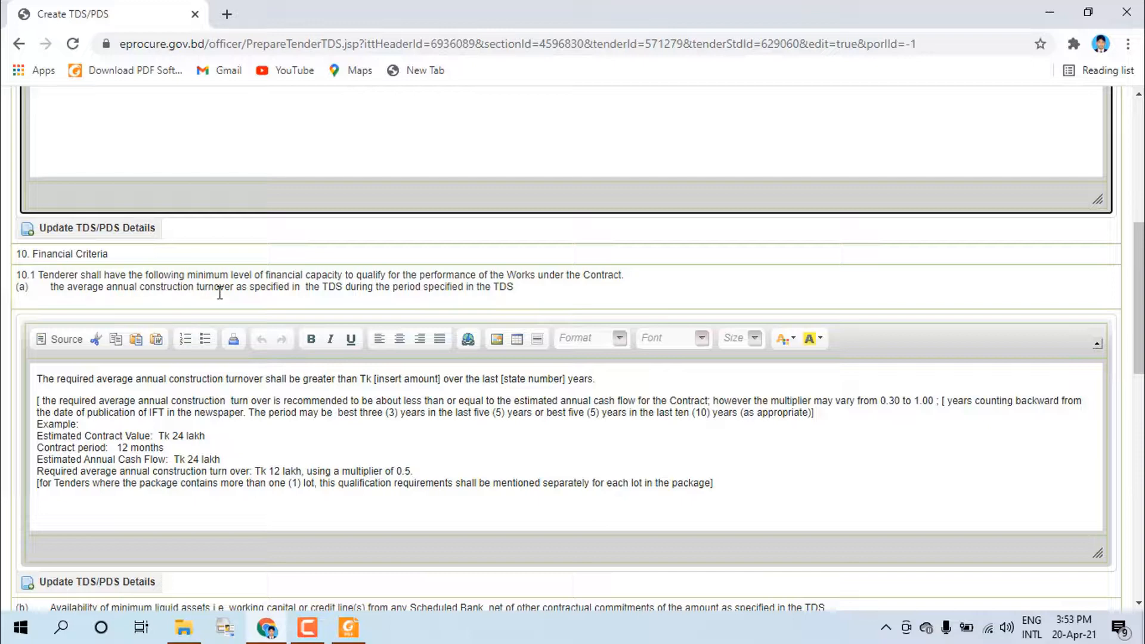
{"action": "scroll", "coordinate": [197, 291], "scroll_direction": "down", "scroll_amount": 1}
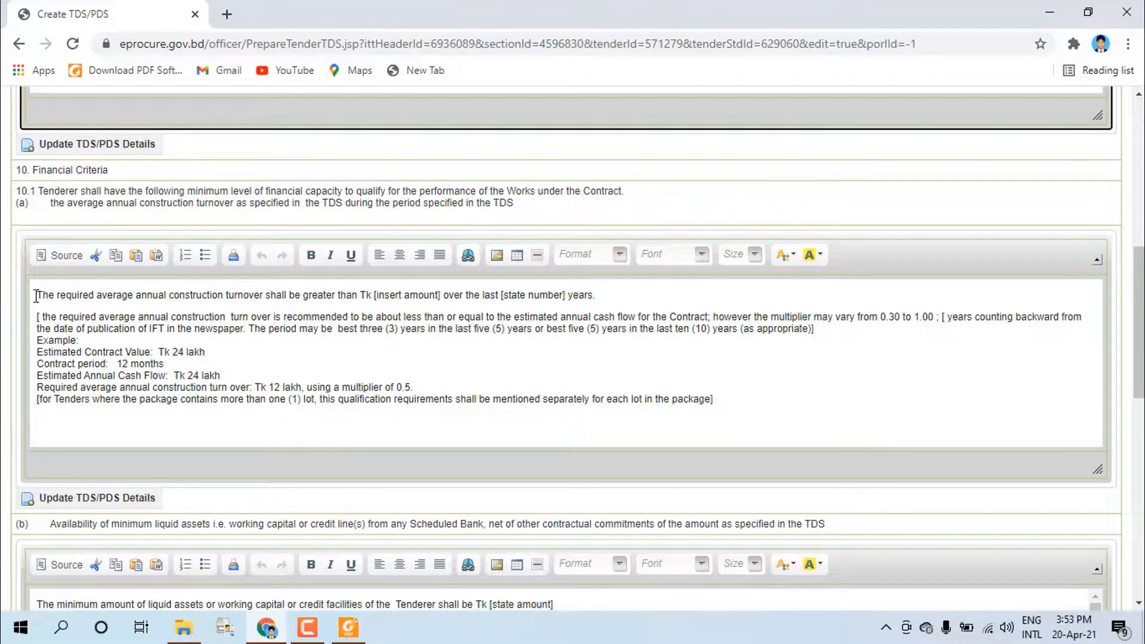
{"action": "left_click_drag", "start_coordinate": [37, 290], "coordinate": [367, 437]}
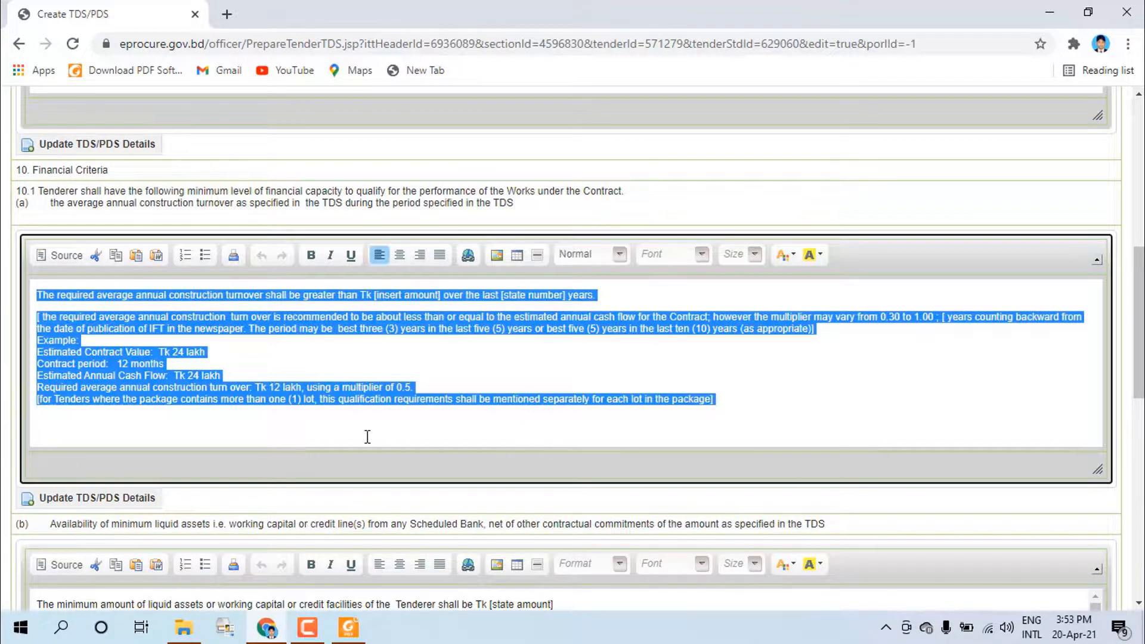
{"action": "key", "text": "ctrl+v"}
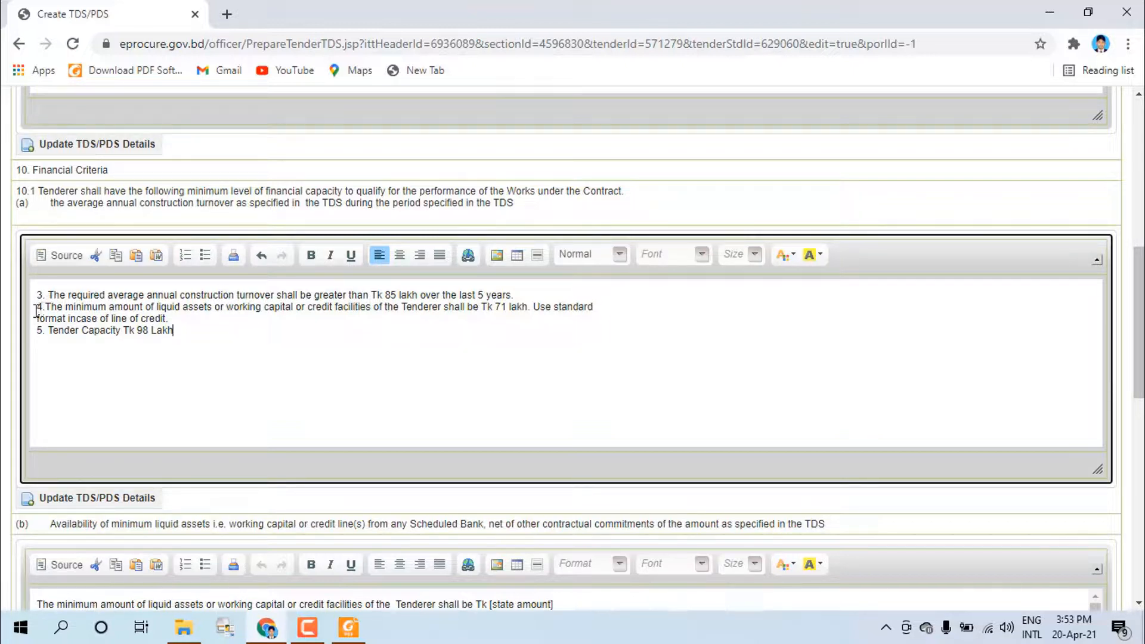
Copy items 4 and 5 in clause 10.1 (a) and delete them, then remove the leading "3." from the turnover sentence
{"action": "left_click_drag", "start_coordinate": [37, 310], "coordinate": [188, 348]}
{"action": "key", "text": "ctrl+c"}
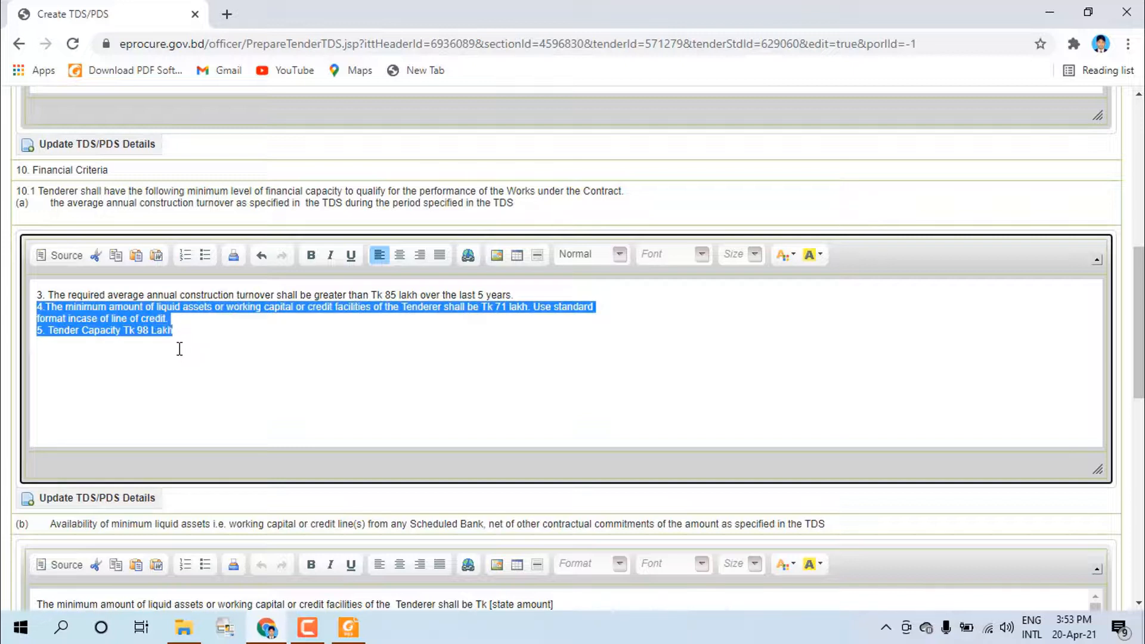
{"action": "key", "text": "BackSpace"}
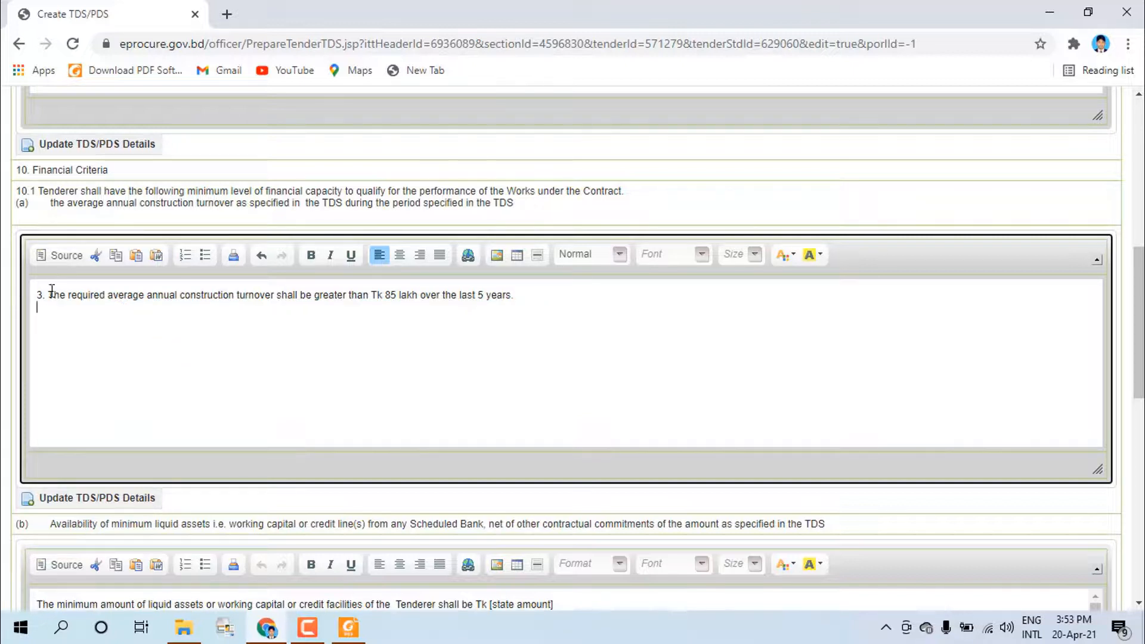
{"action": "left_click", "coordinate": [48, 295]}
{"action": "key", "text": "BackSpace"}
{"action": "key", "text": "BackSpace"}
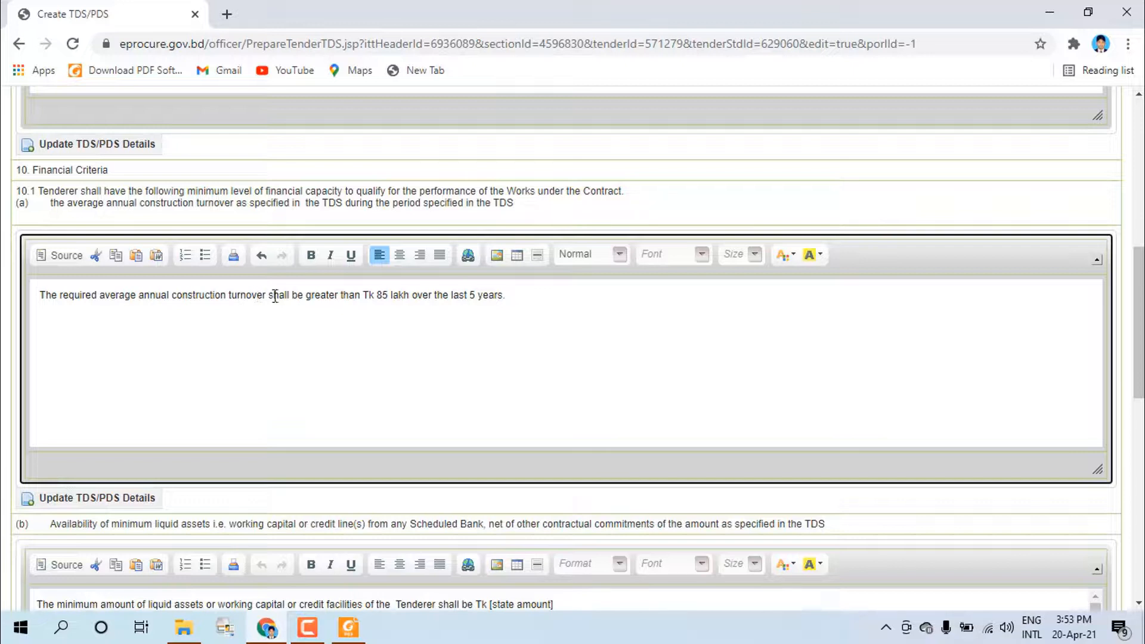
Make "Tk 85 lakh" bold in the clause 10.1 (a) turnover sentence
{"action": "left_click_drag", "start_coordinate": [362, 299], "coordinate": [411, 296]}
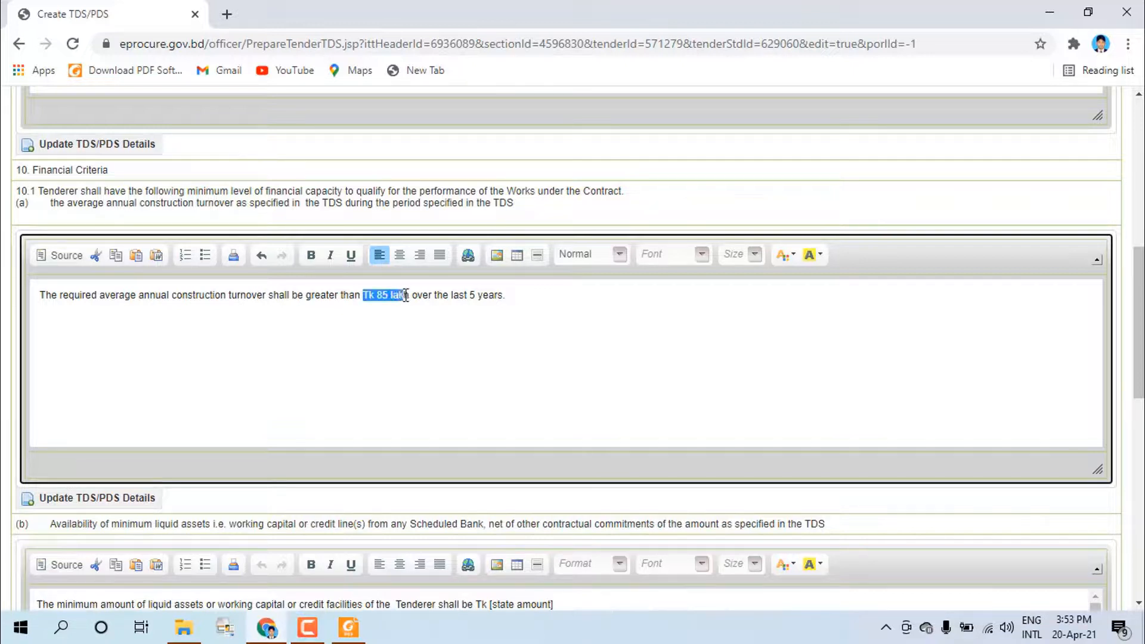
{"action": "left_click", "coordinate": [311, 255]}
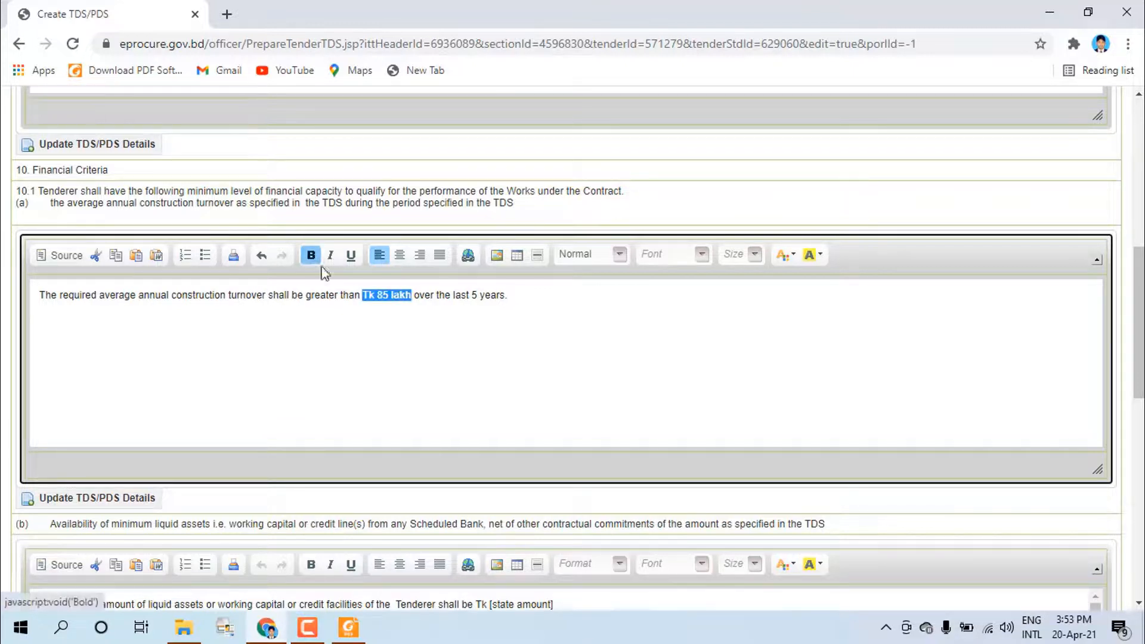
{"action": "left_click", "coordinate": [391, 336]}
Replace the whole template text of clause 10.1 (b) with the copied items 4 and 5
{"action": "scroll", "coordinate": [393, 338], "scroll_direction": "down", "scroll_amount": 4}
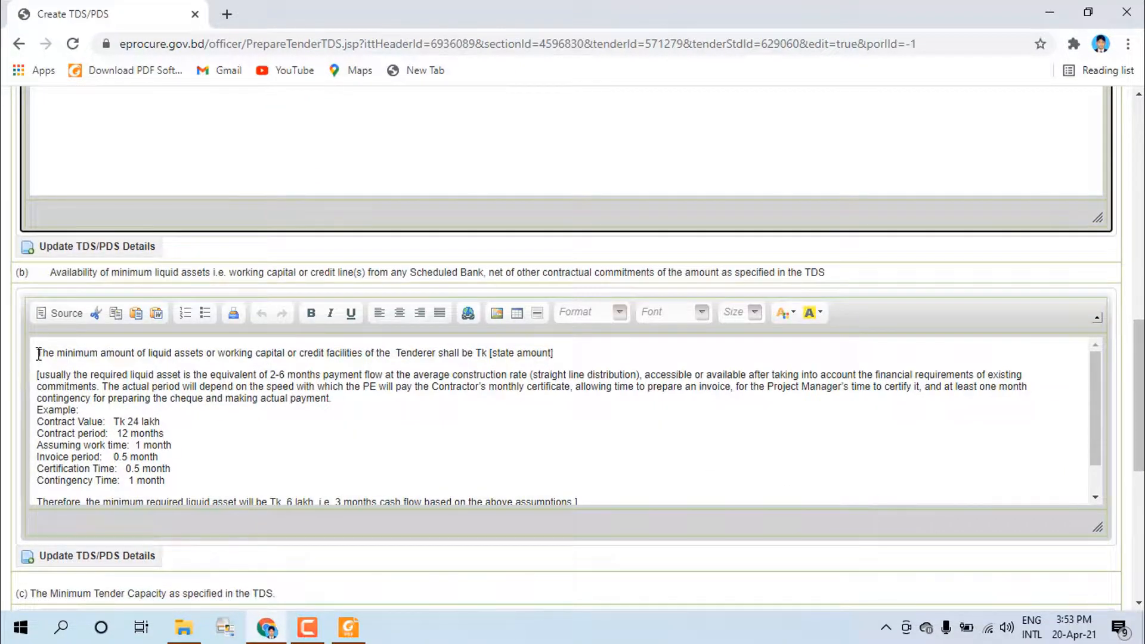
{"action": "left_click_drag", "start_coordinate": [39, 354], "coordinate": [549, 533]}
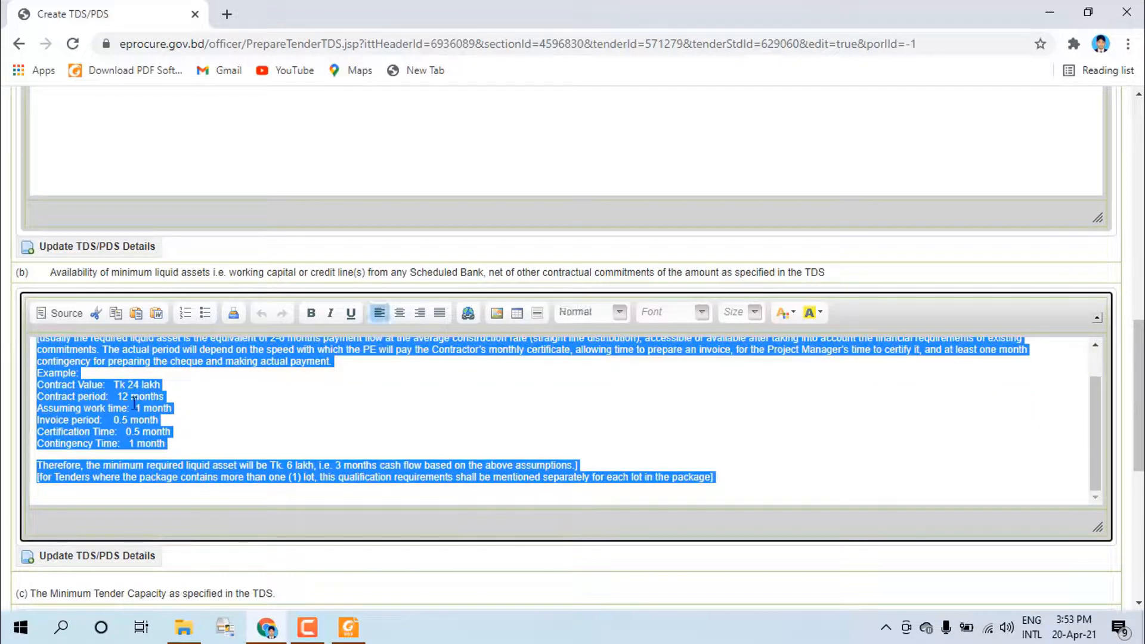
{"action": "key", "text": "ctrl+v"}
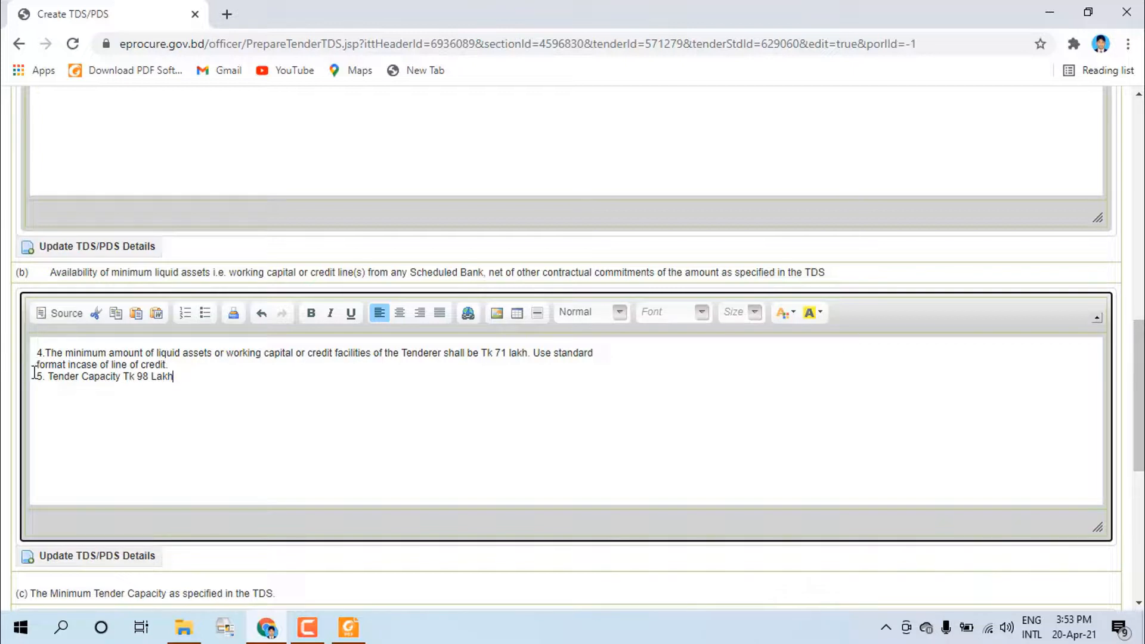
Copy item 5, the tender capacity line, in clause 10.1 (b) and delete it there
{"action": "left_click_drag", "start_coordinate": [36, 378], "coordinate": [186, 386]}
{"action": "key", "text": "ctrl+c"}
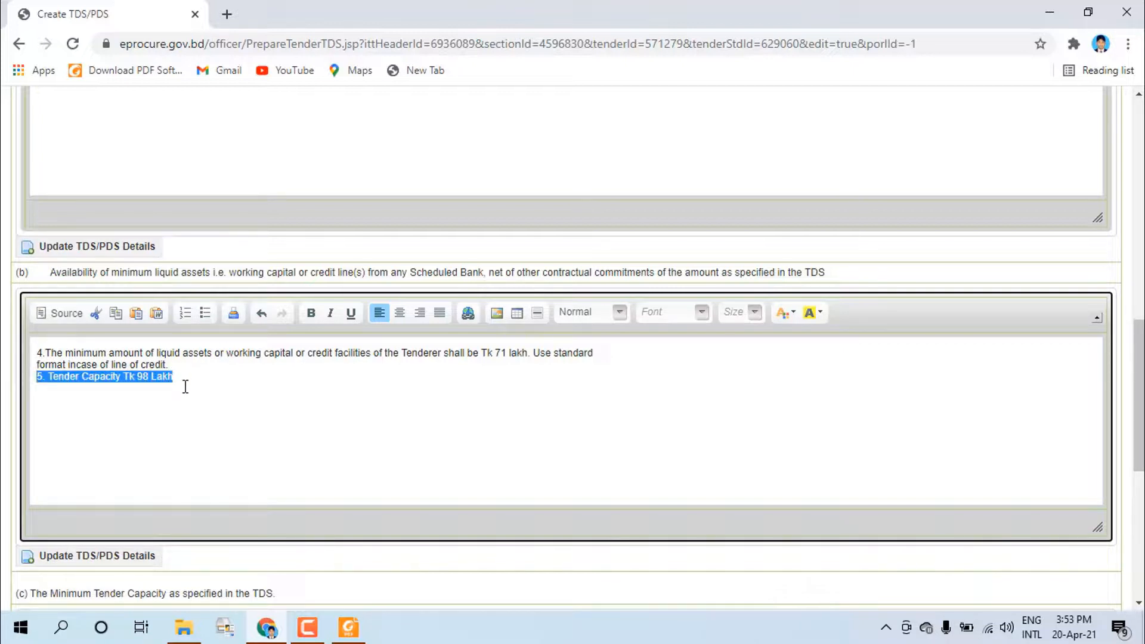
{"action": "key", "text": "Delete"}
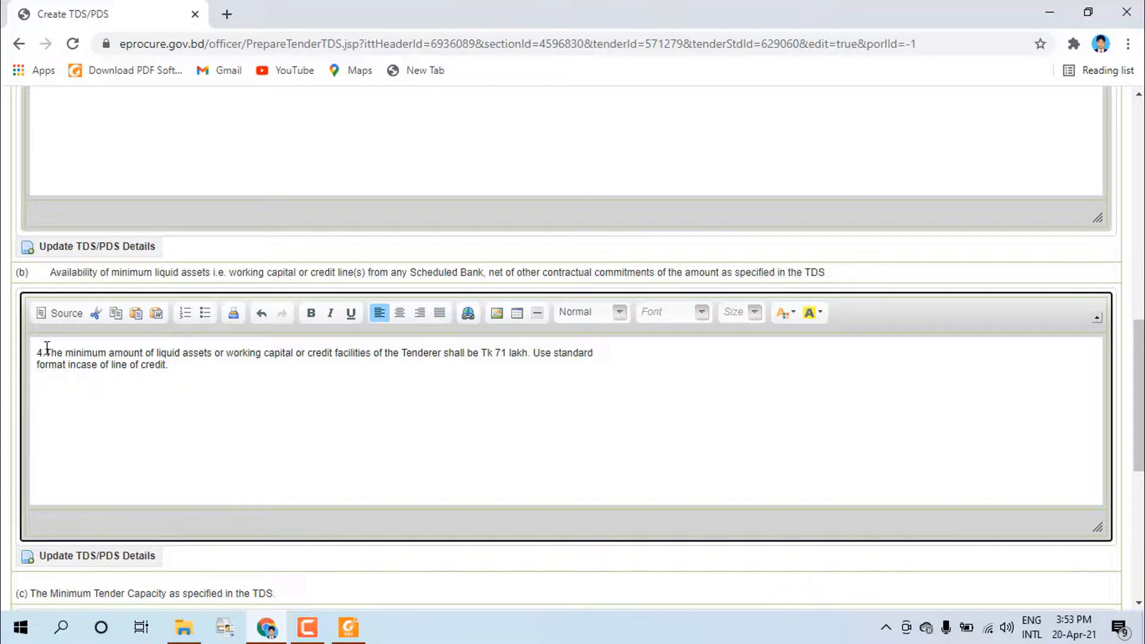
Remove the leading "4." from the clause 10.1 (b) liquid assets text and join its two lines into one
{"action": "key", "text": "BackSpace"}
{"action": "key", "text": "BackSpace"}
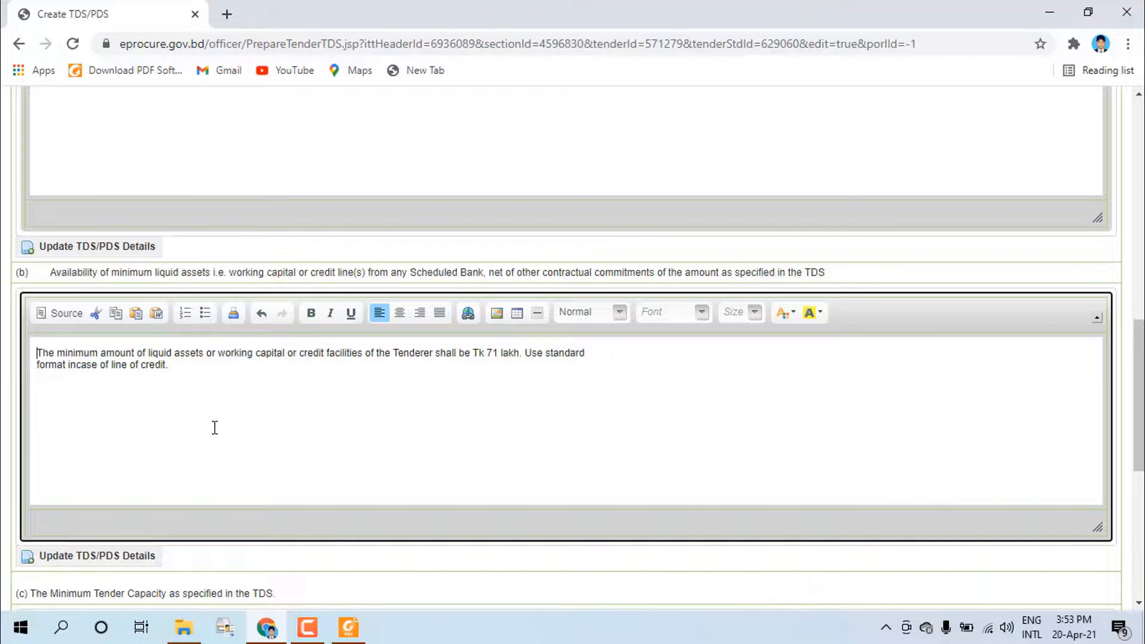
{"action": "left_click", "coordinate": [37, 365]}
{"action": "key", "text": "BackSpace"}
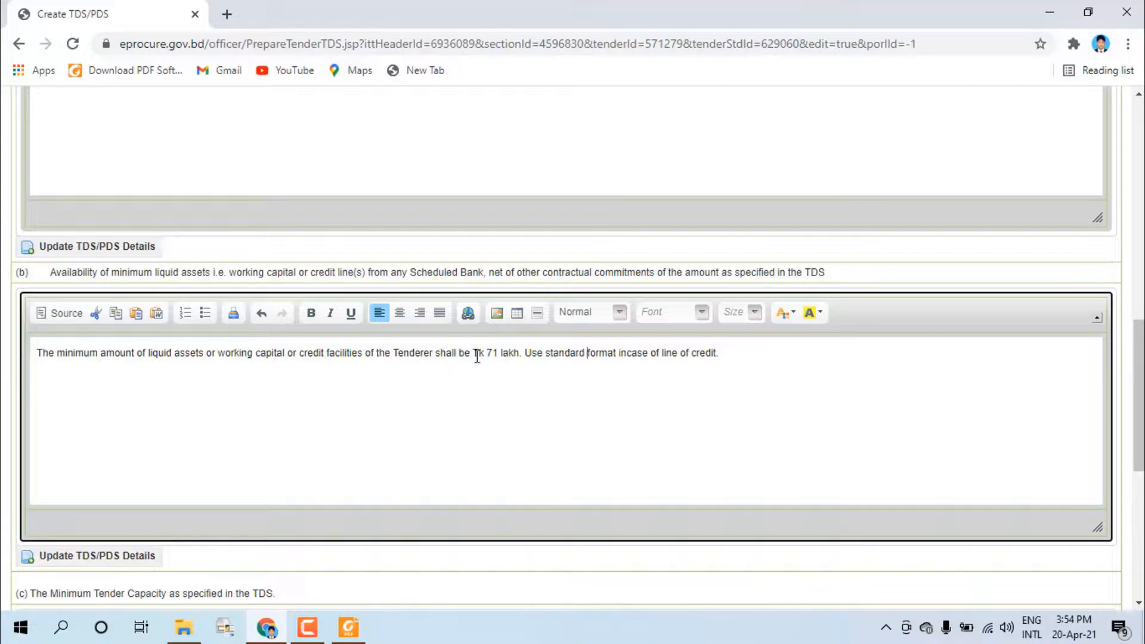
Make "Tk 71 lakh" bold in the clause 10.1 (b) liquid assets sentence
{"action": "left_click_drag", "start_coordinate": [475, 355], "coordinate": [518, 359]}
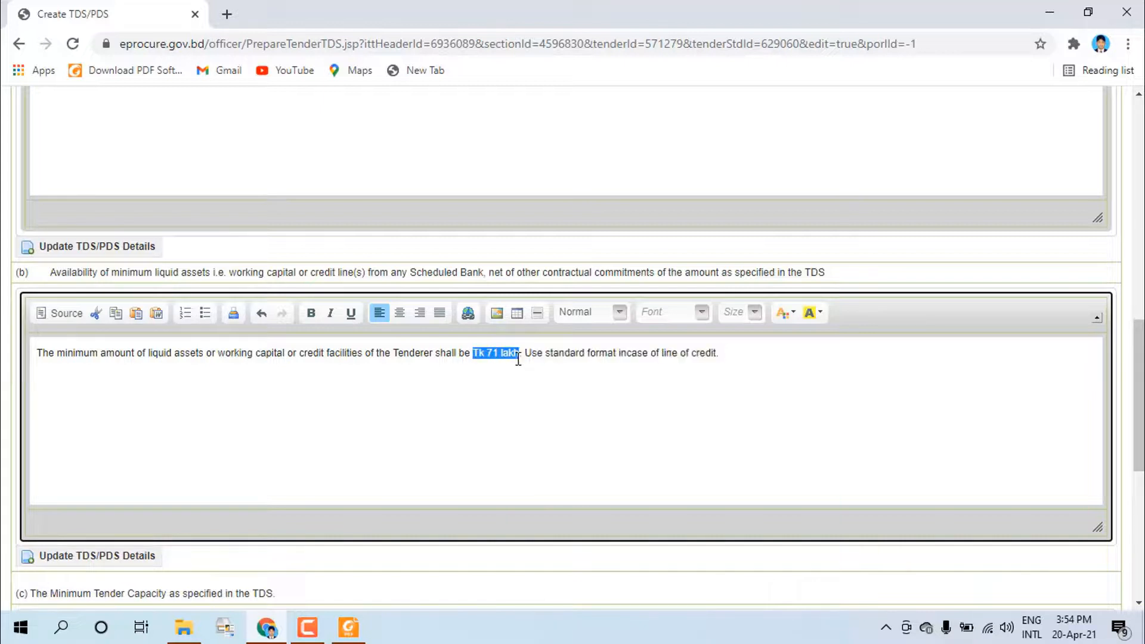
{"action": "left_click", "coordinate": [313, 316]}
{"action": "left_click", "coordinate": [475, 440]}
In clause 10.1 (c), replace the bracketed percentage placeholder with the copied capacity item, keeping only "Tk 98 Lakh" of it
{"action": "scroll", "coordinate": [214, 380], "scroll_direction": "down", "scroll_amount": 1}
{"action": "scroll", "coordinate": [213, 380], "scroll_direction": "down", "scroll_amount": 5}
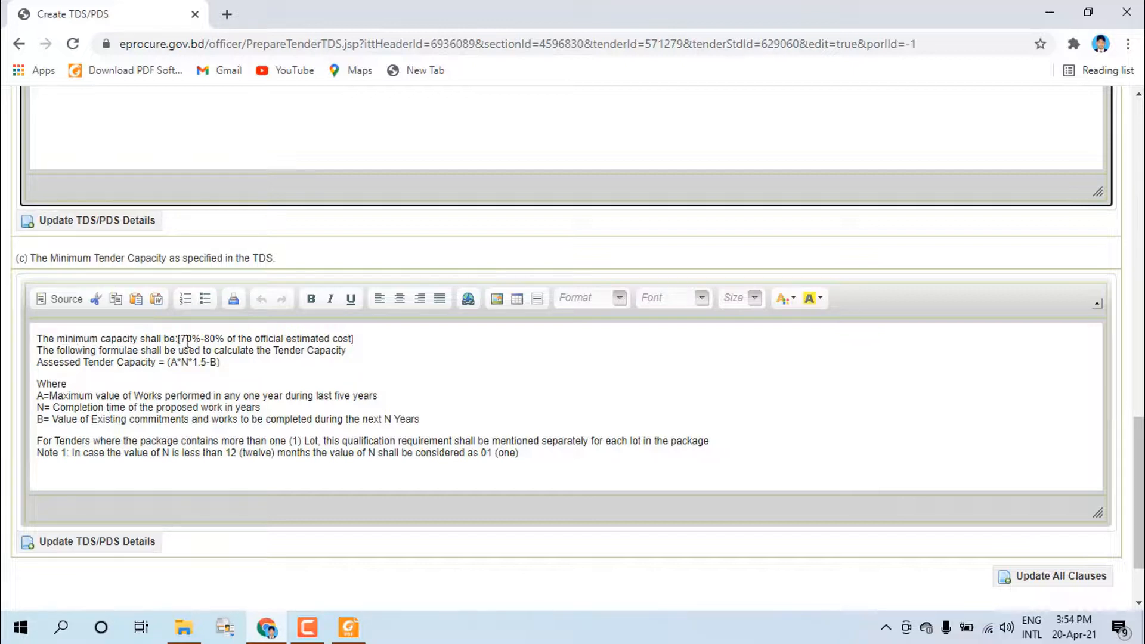
{"action": "left_click_drag", "start_coordinate": [177, 339], "coordinate": [358, 339]}
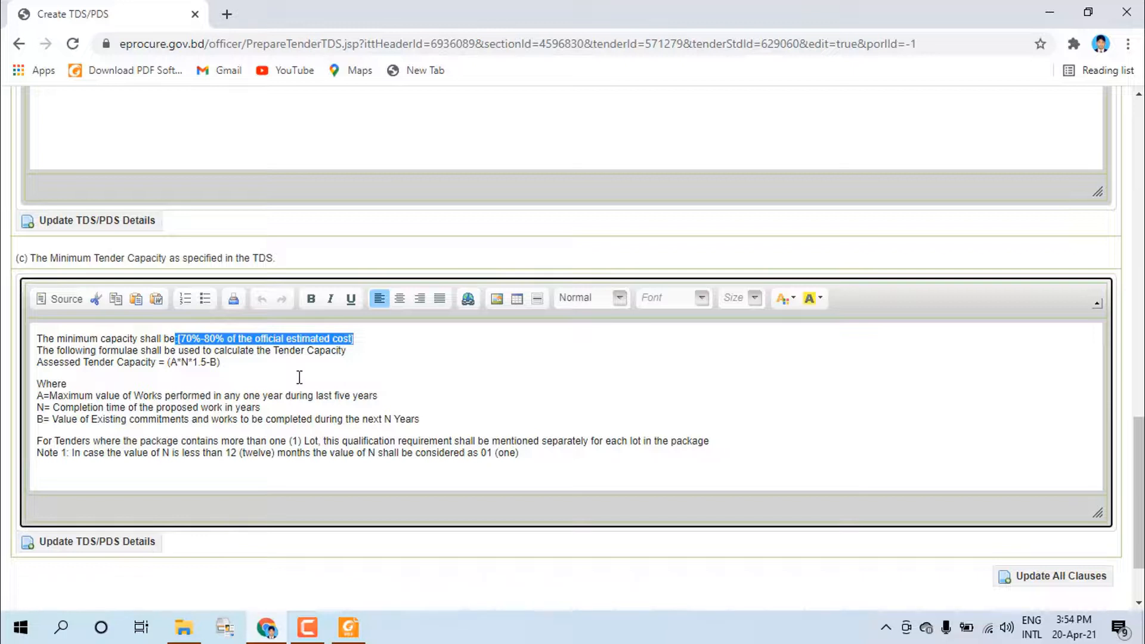
{"action": "key", "text": "ctrl+v"}
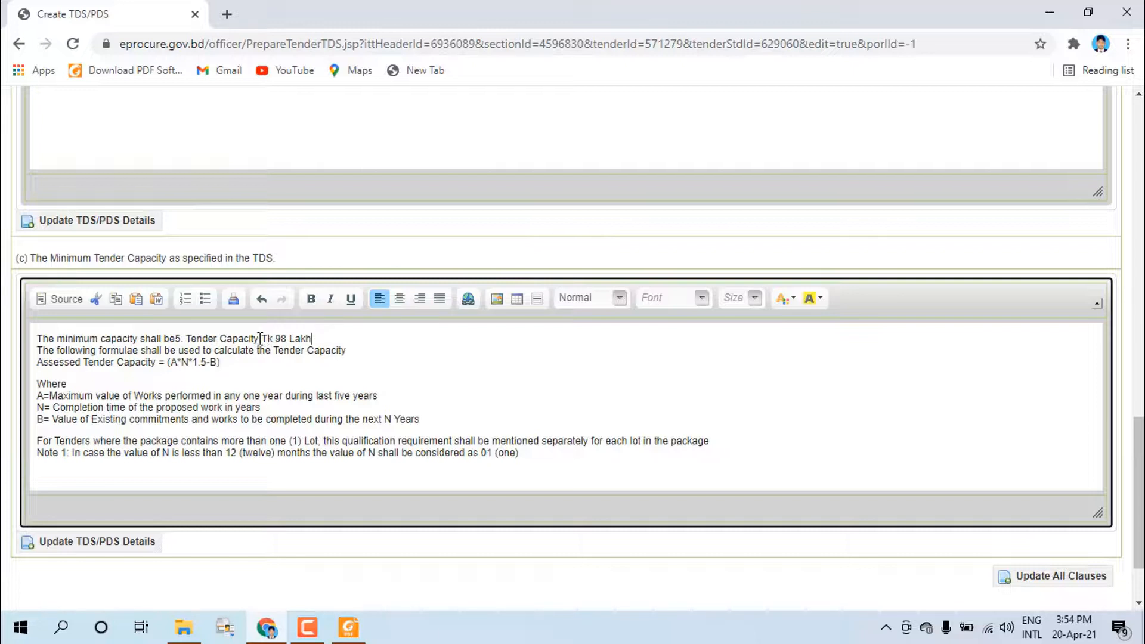
{"action": "left_click_drag", "start_coordinate": [260, 338], "coordinate": [181, 341]}
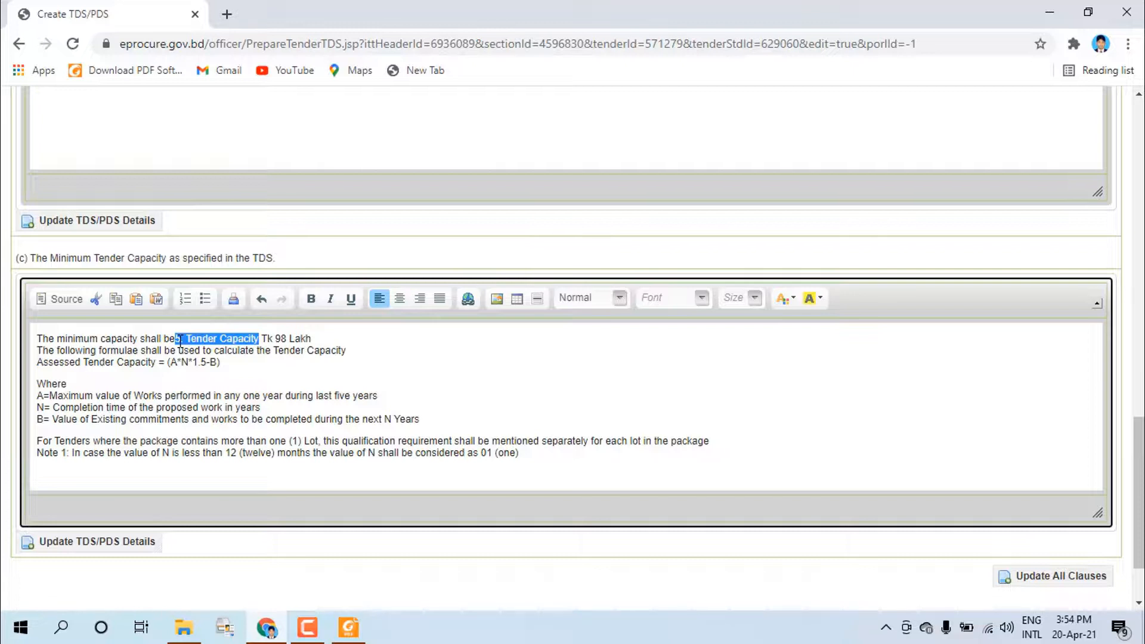
{"action": "key", "text": "BackSpace"}
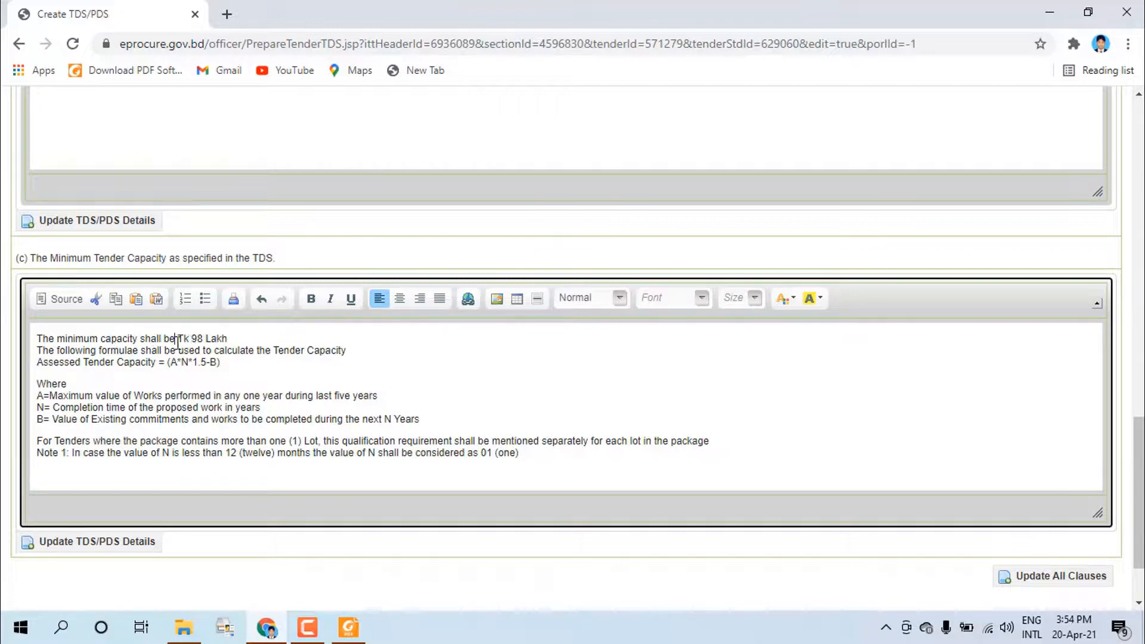
Make "Tk 98 Lakh" bold in the minimum capacity line of clause 10.1 (c)
{"action": "left_click_drag", "start_coordinate": [186, 344], "coordinate": [234, 345]}
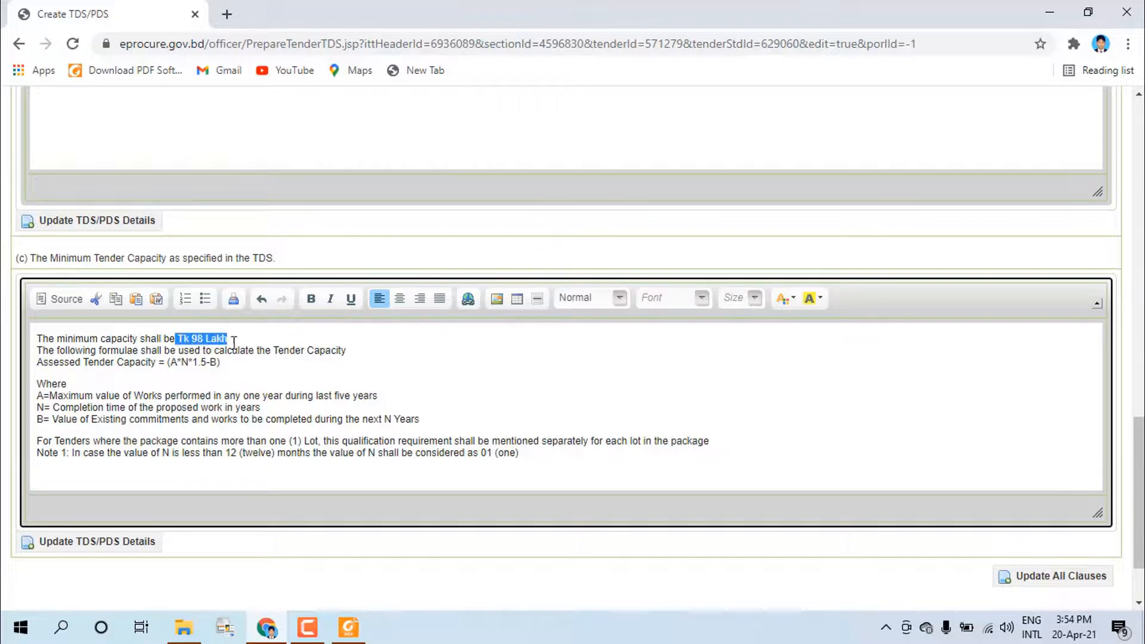
{"action": "left_click", "coordinate": [311, 298]}
{"action": "scroll", "coordinate": [152, 419], "scroll_direction": "down", "scroll_amount": 2}
Return to clause 9.1, save its updated TDS details and dismiss the confirmation
{"action": "scroll", "coordinate": [230, 391], "scroll_direction": "up", "scroll_amount": 7}
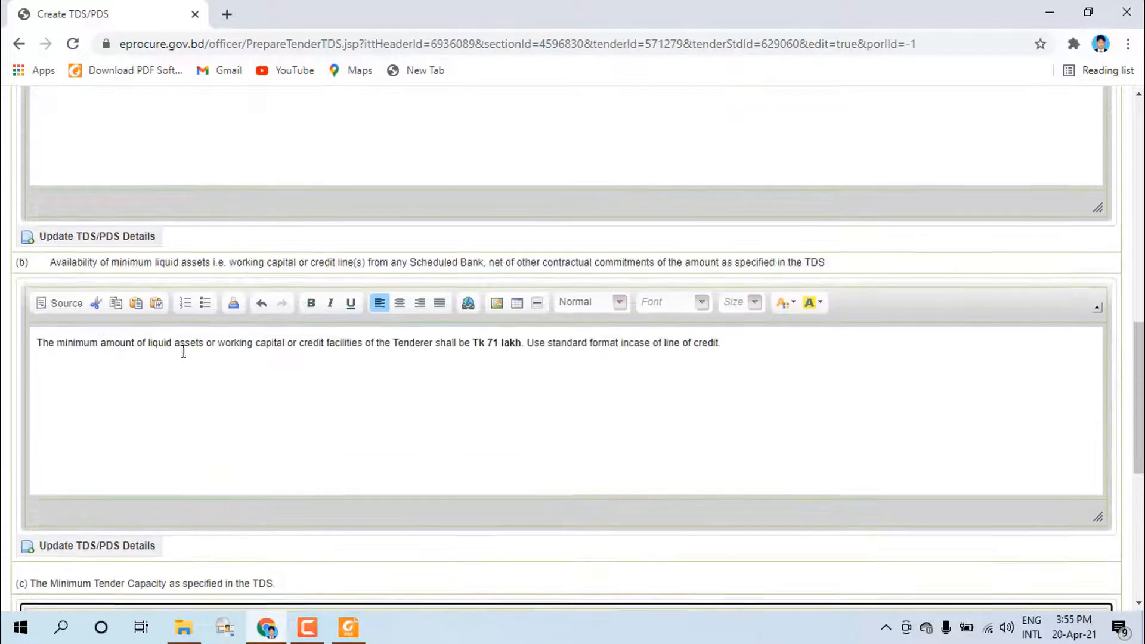
{"action": "scroll", "coordinate": [184, 351], "scroll_direction": "up", "scroll_amount": 10}
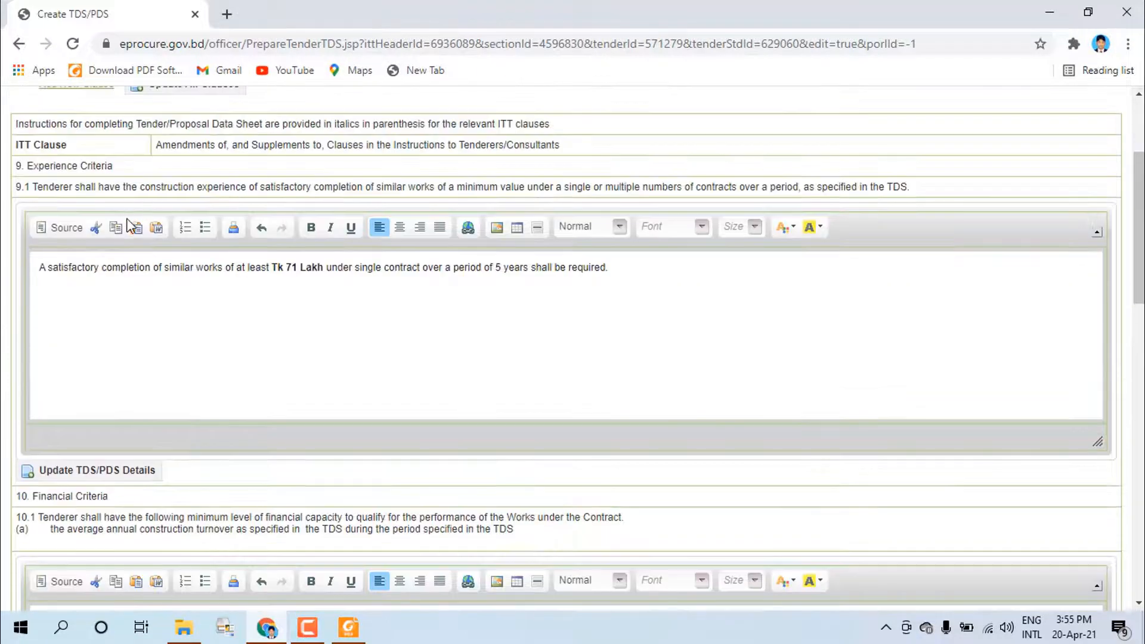
{"action": "scroll", "coordinate": [130, 226], "scroll_direction": "up", "scroll_amount": 3}
{"action": "scroll", "coordinate": [123, 348], "scroll_direction": "down", "scroll_amount": 6}
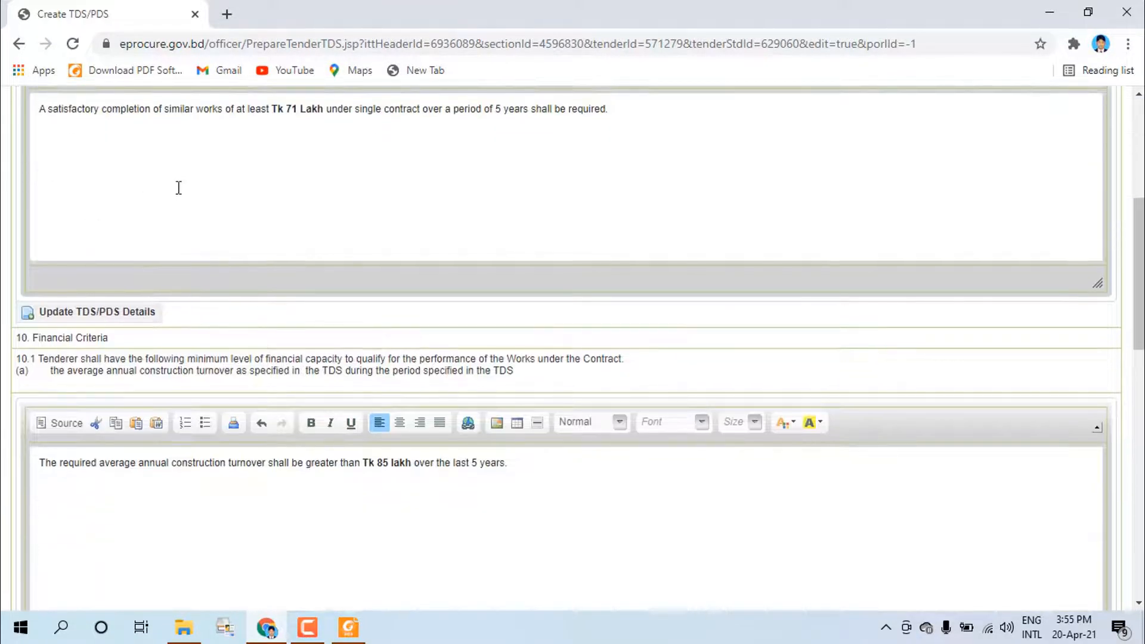
{"action": "scroll", "coordinate": [178, 188], "scroll_direction": "up", "scroll_amount": 1}
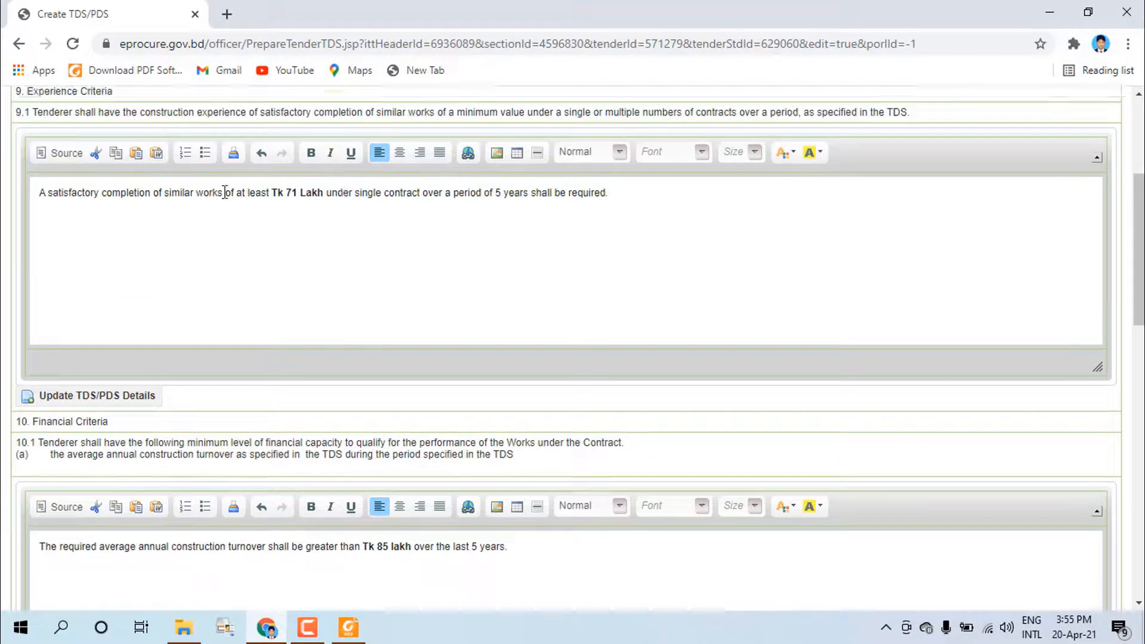
{"action": "left_click", "coordinate": [90, 397]}
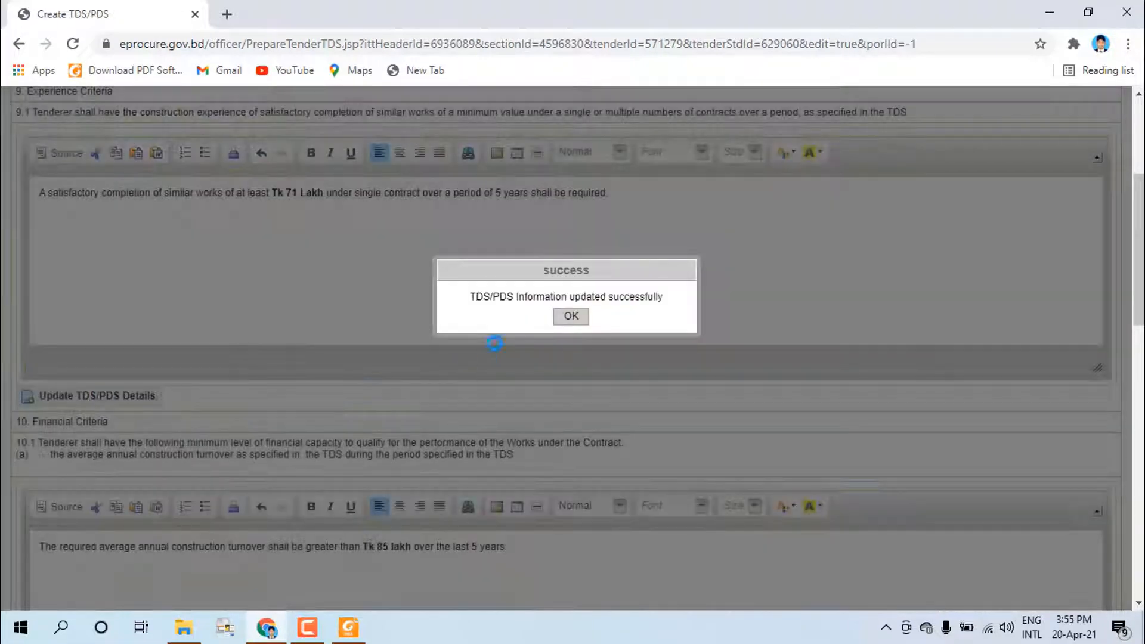
{"action": "left_click", "coordinate": [570, 318]}
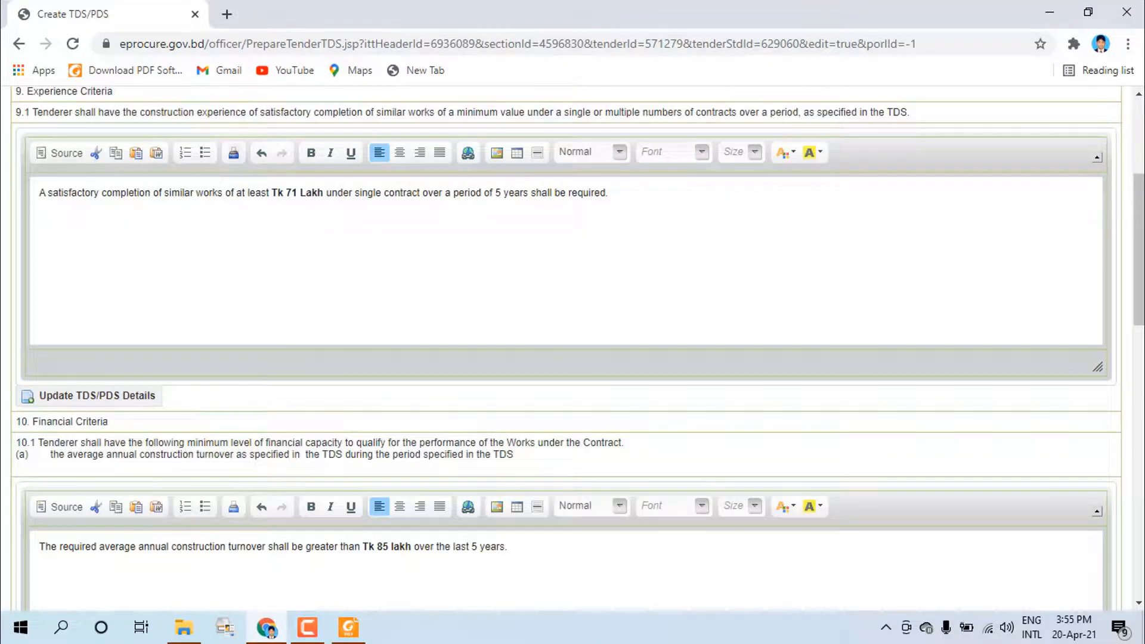
Save all clauses of the Experience and Financial Criteria page at once and dismiss the confirmation
{"action": "scroll", "coordinate": [322, 293], "scroll_direction": "down", "scroll_amount": 3}
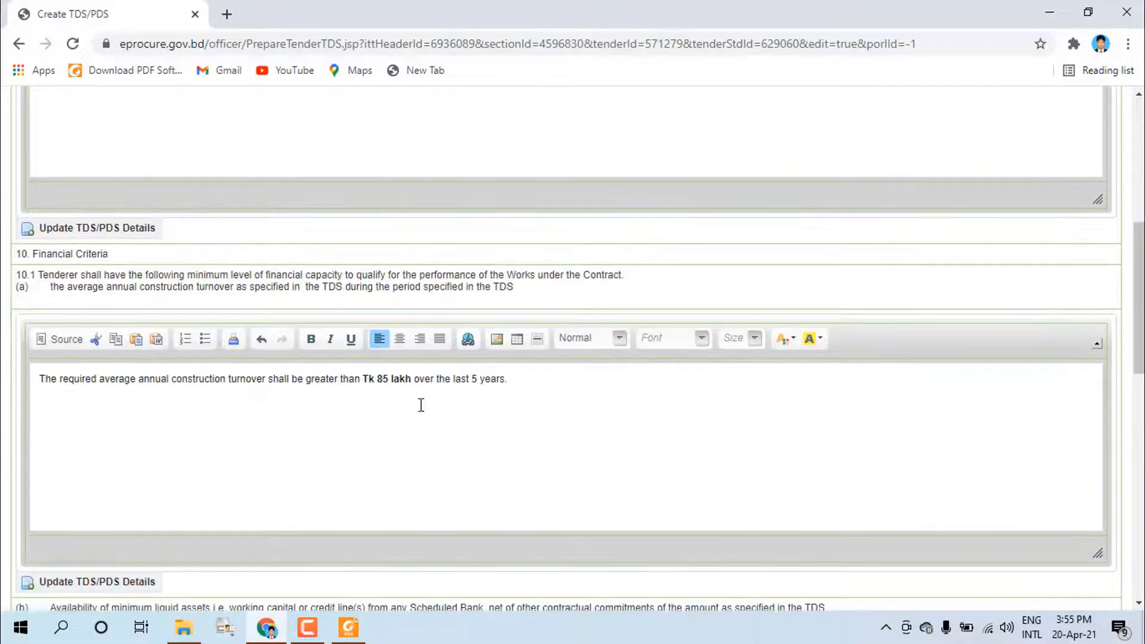
{"action": "scroll", "coordinate": [474, 391], "scroll_direction": "down", "scroll_amount": 10}
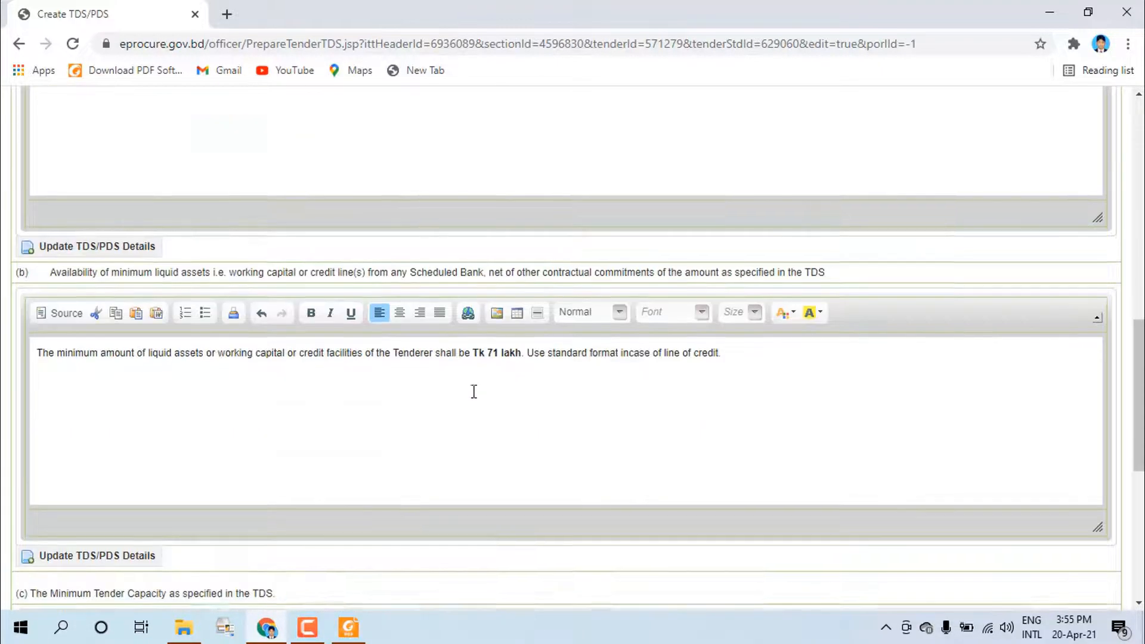
{"action": "scroll", "coordinate": [257, 355], "scroll_direction": "up", "scroll_amount": 6}
{"action": "scroll", "coordinate": [360, 455], "scroll_direction": "down", "scroll_amount": 4}
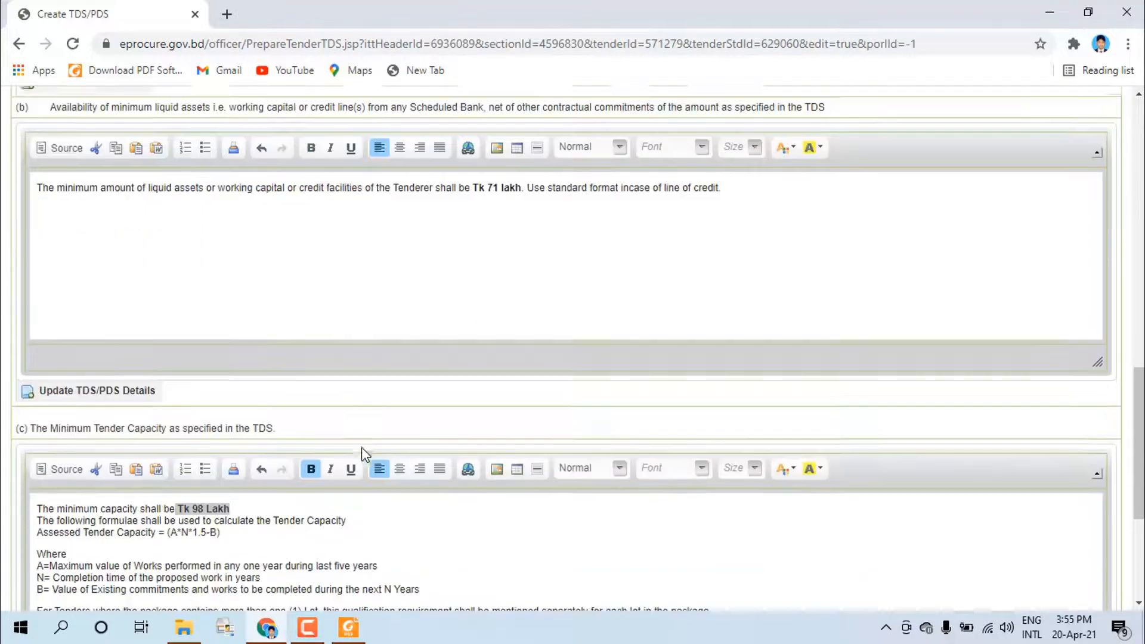
{"action": "scroll", "coordinate": [650, 375], "scroll_direction": "down", "scroll_amount": 4}
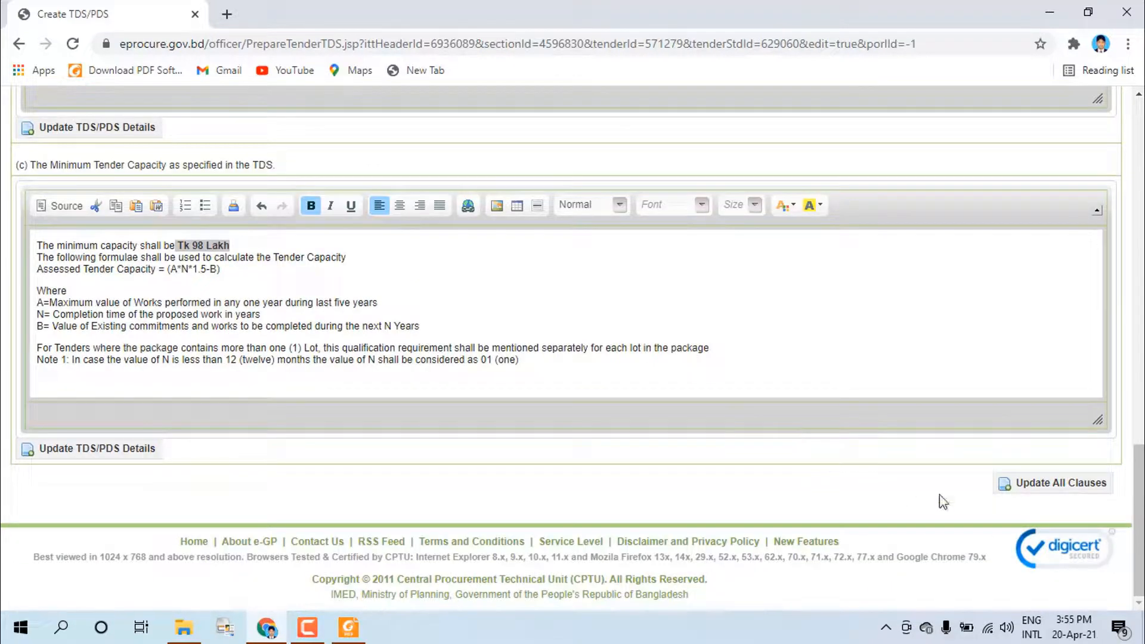
{"action": "left_click", "coordinate": [1036, 486]}
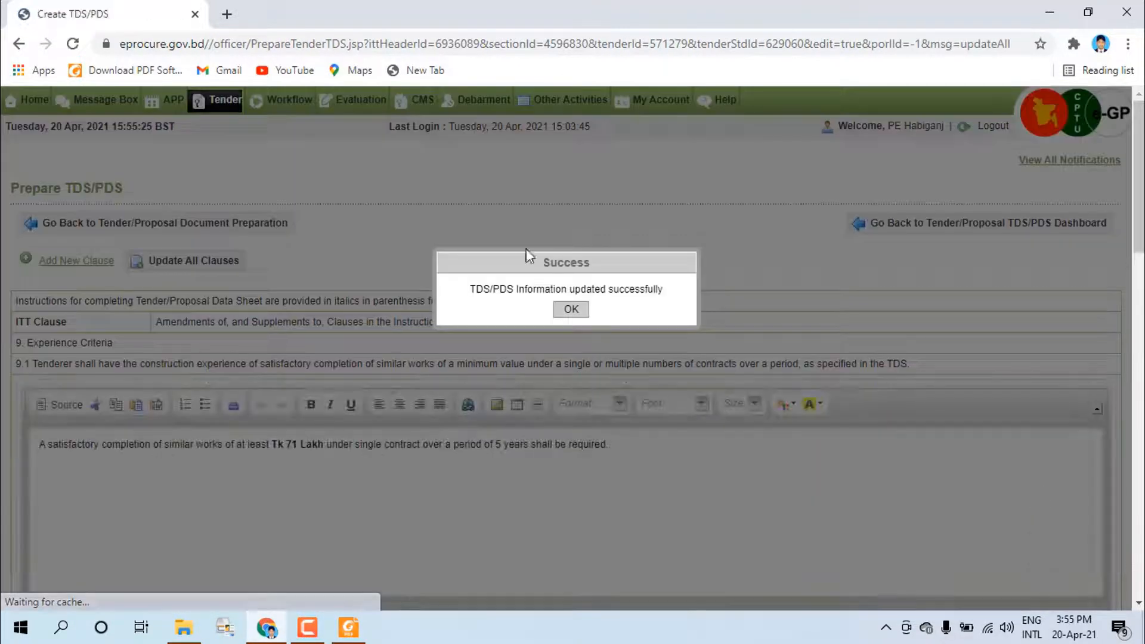
{"action": "left_click", "coordinate": [572, 309]}
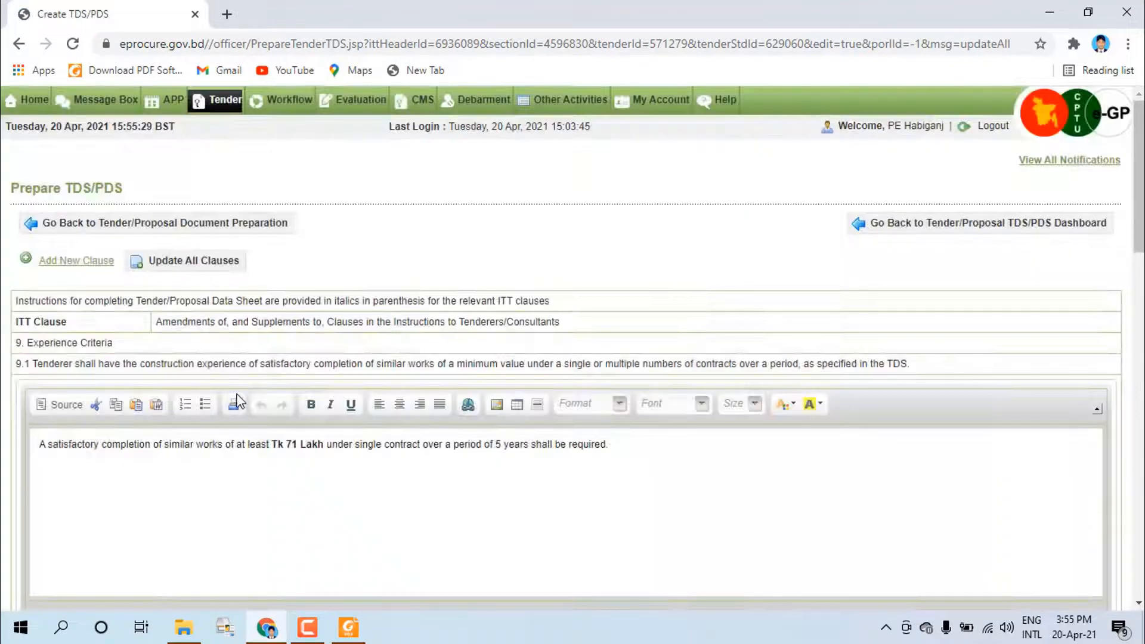
Review the saved texts of clauses 9.1 and 10.1 (a) to (c) down to the end of the page
{"action": "scroll", "coordinate": [239, 401], "scroll_direction": "down", "scroll_amount": 6}
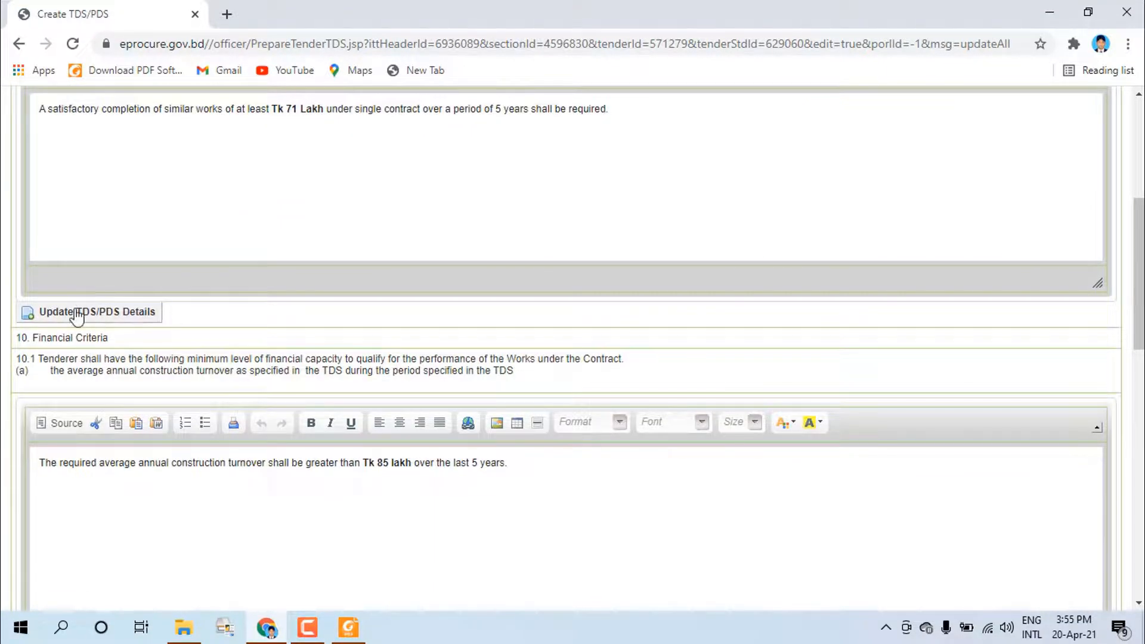
{"action": "scroll", "coordinate": [306, 322], "scroll_direction": "down", "scroll_amount": 5}
{"action": "scroll", "coordinate": [306, 413], "scroll_direction": "down", "scroll_amount": 3}
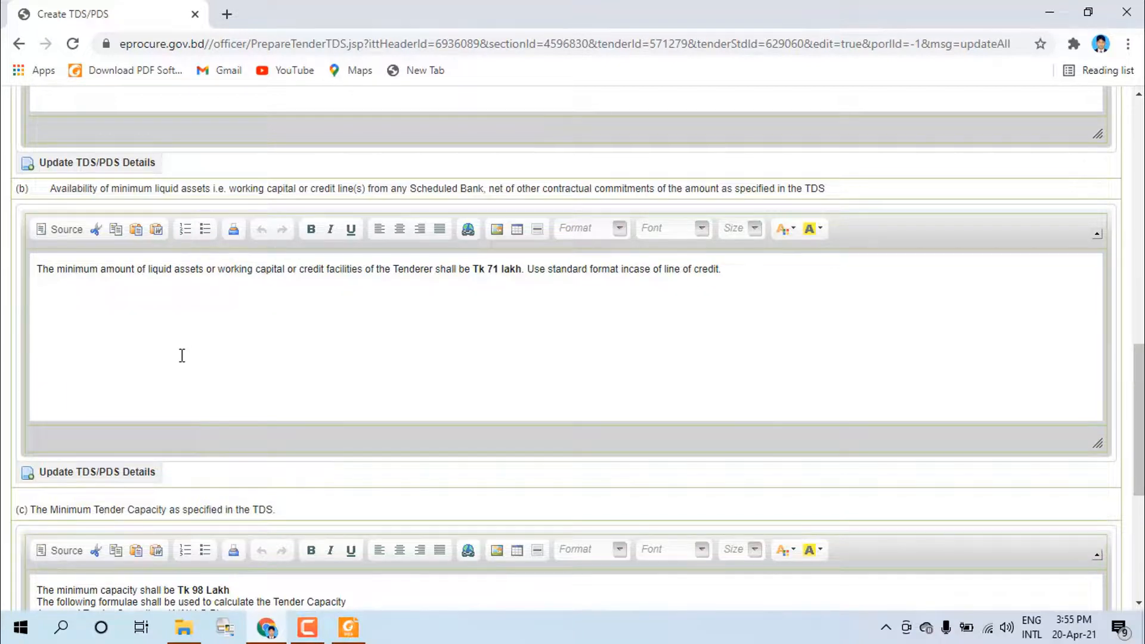
{"action": "scroll", "coordinate": [179, 356], "scroll_direction": "up", "scroll_amount": 2}
{"action": "scroll", "coordinate": [171, 230], "scroll_direction": "down", "scroll_amount": 5}
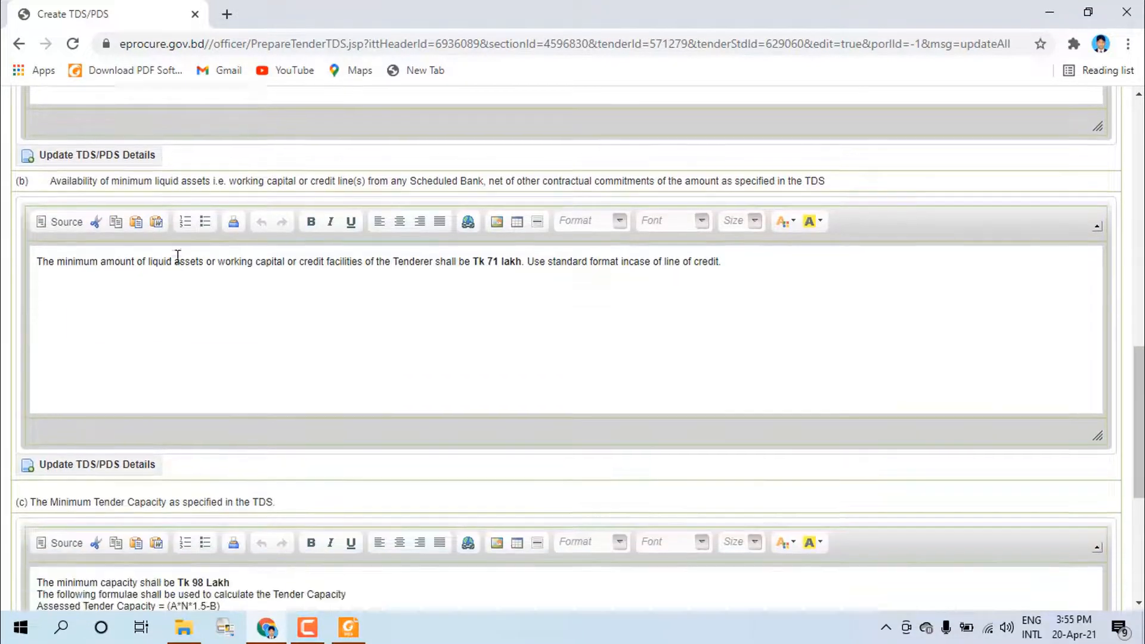
{"action": "scroll", "coordinate": [167, 307], "scroll_direction": "down", "scroll_amount": 2}
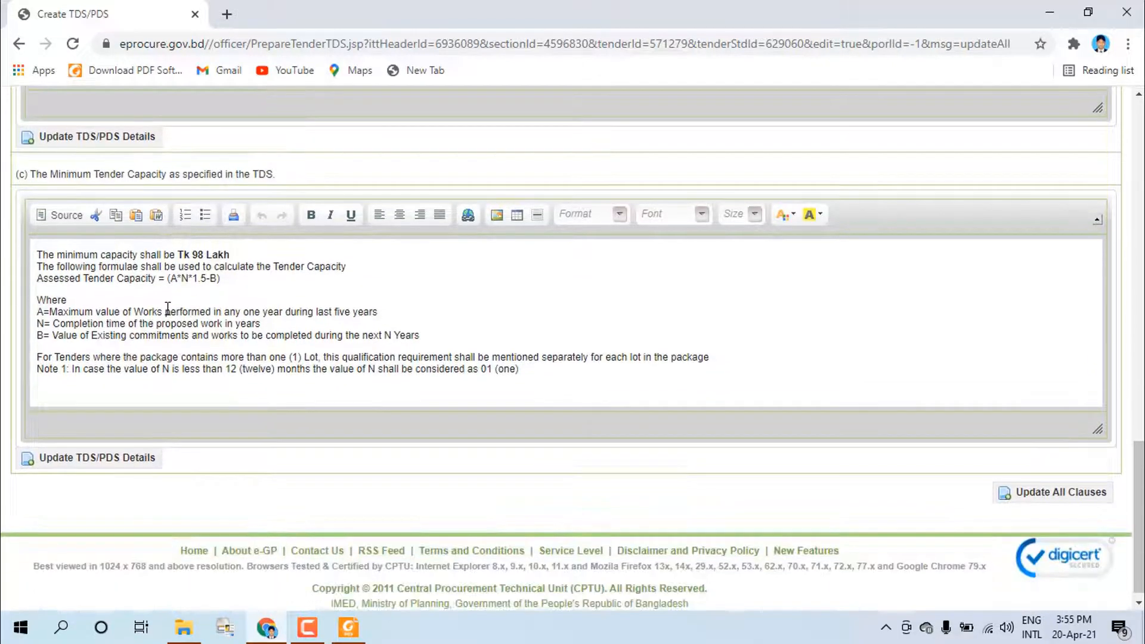
Recheck the texts of clauses 9.1 and 10.1, return to the TDS/PDS dashboard and open sub-section C. Qualification Criteria in view mode
{"action": "scroll", "coordinate": [239, 324], "scroll_direction": "up", "scroll_amount": 15}
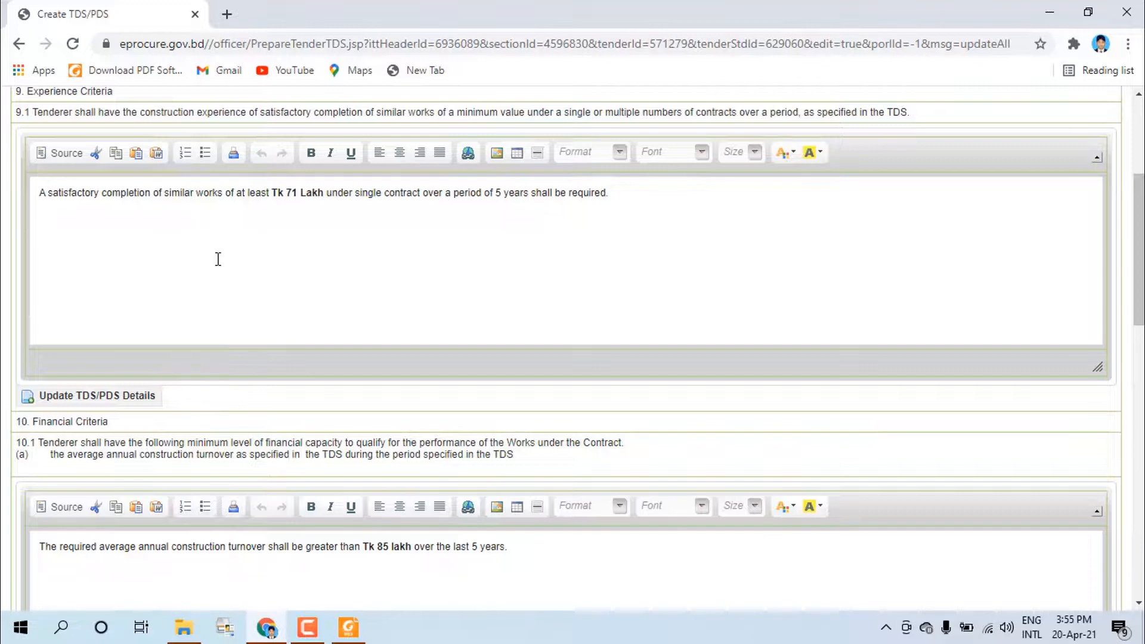
{"action": "scroll", "coordinate": [219, 259], "scroll_direction": "down", "scroll_amount": 10}
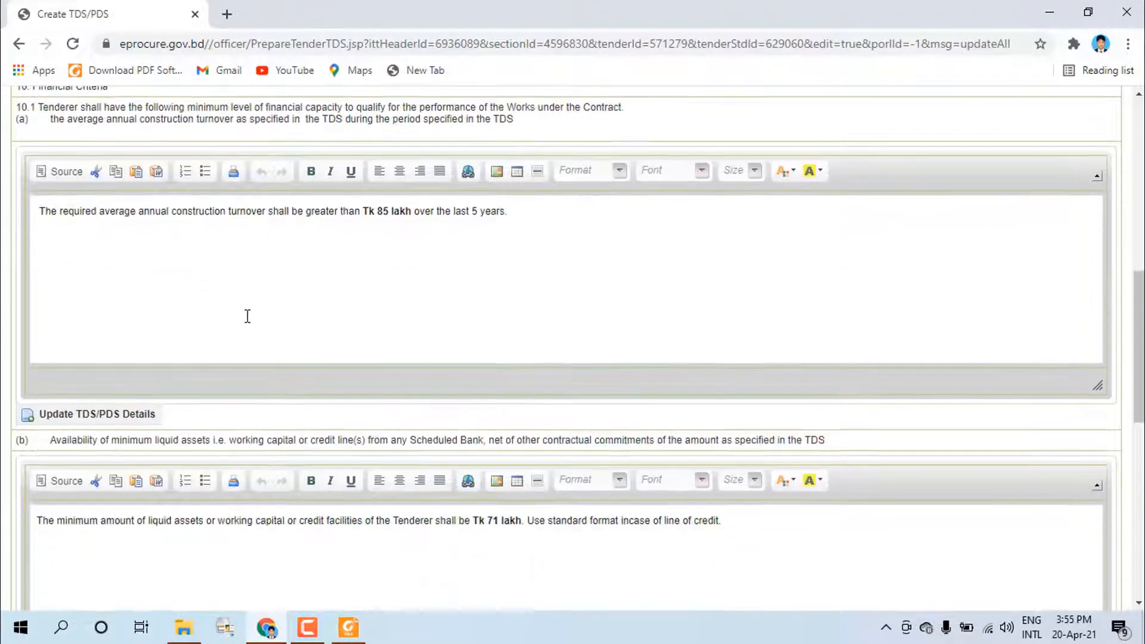
{"action": "scroll", "coordinate": [1015, 558], "scroll_direction": "down", "scroll_amount": 5}
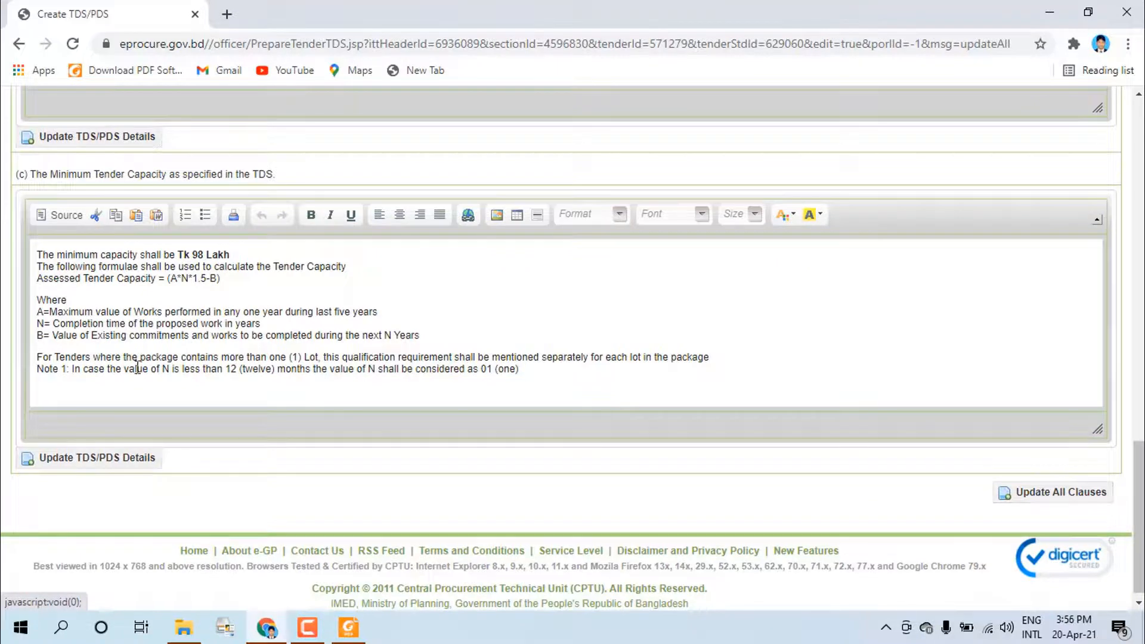
{"action": "scroll", "coordinate": [254, 260], "scroll_direction": "up", "scroll_amount": 10}
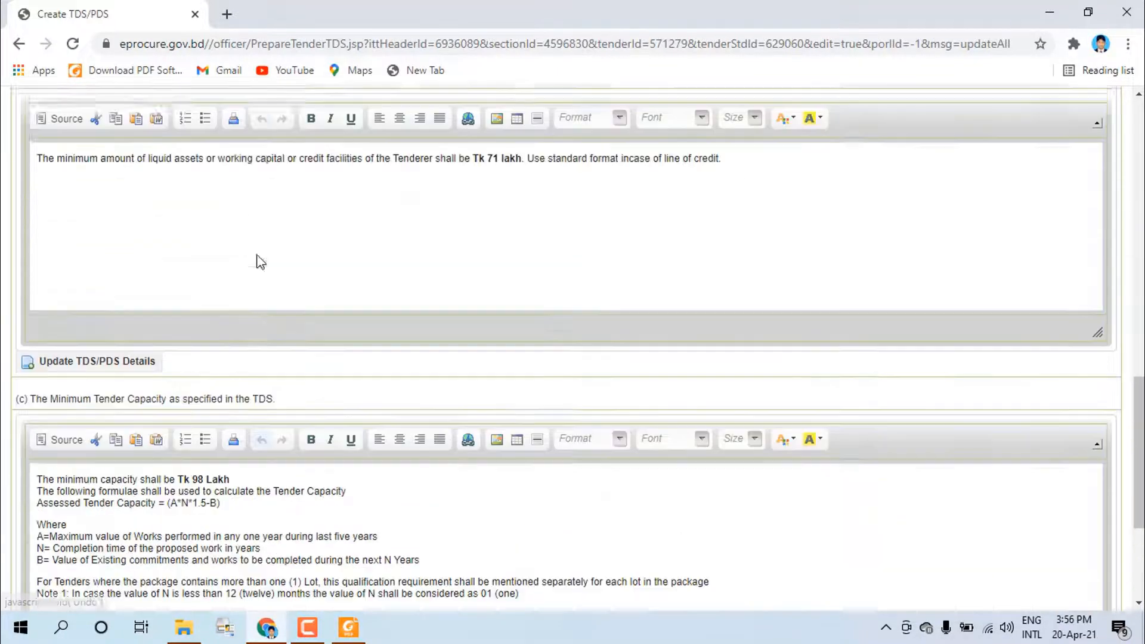
{"action": "scroll", "coordinate": [650, 236], "scroll_direction": "up", "scroll_amount": 10}
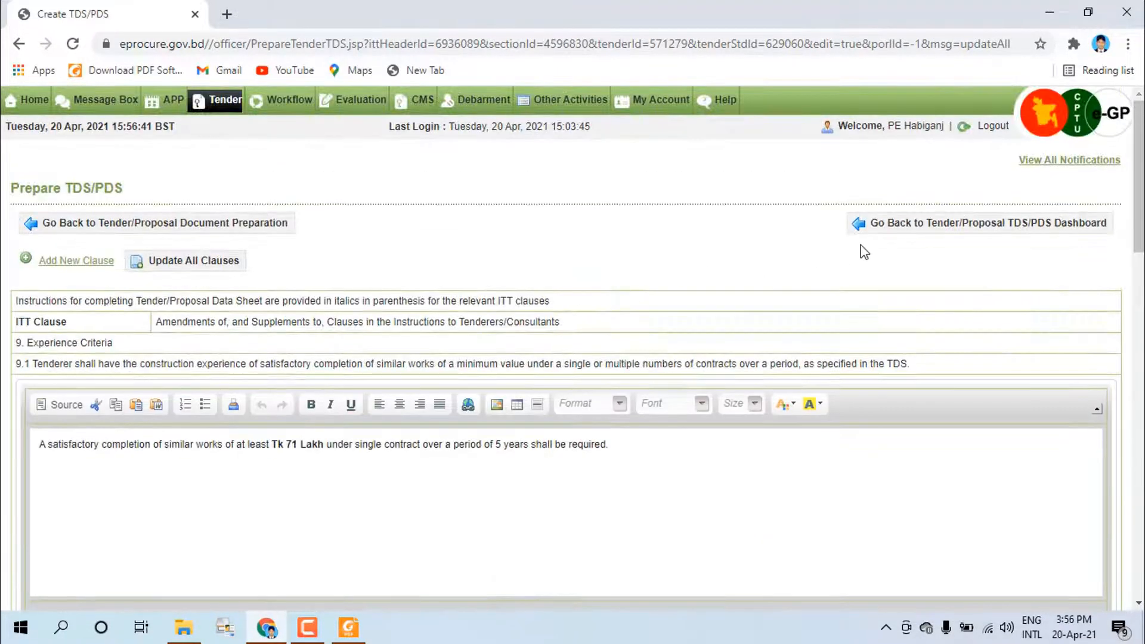
{"action": "left_click", "coordinate": [876, 230]}
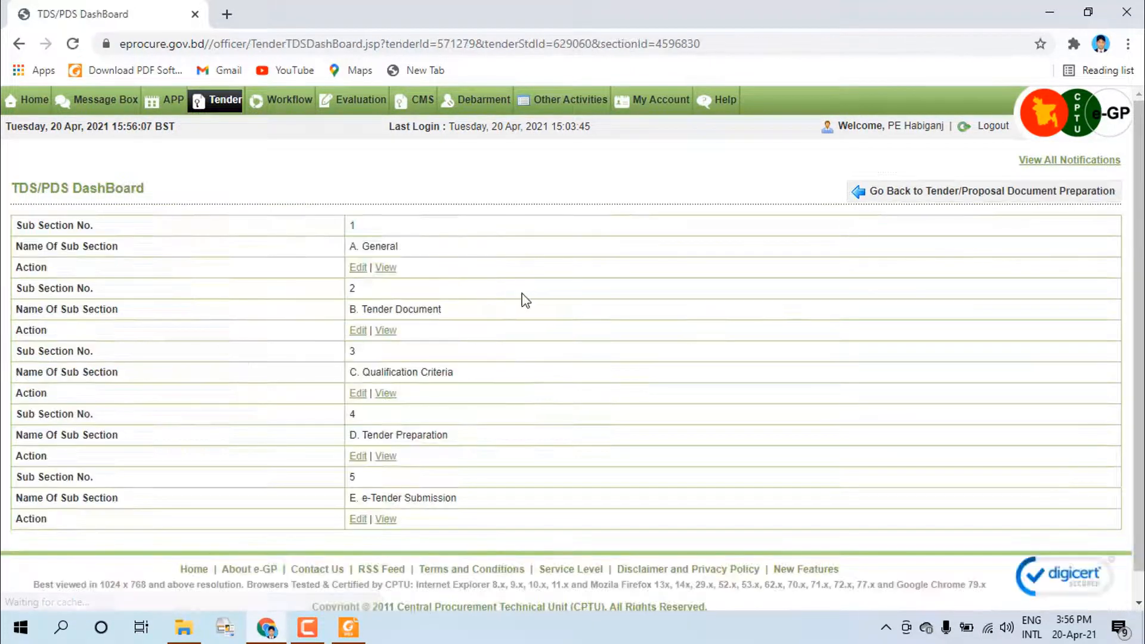
{"action": "scroll", "coordinate": [521, 299], "scroll_direction": "down", "scroll_amount": 1}
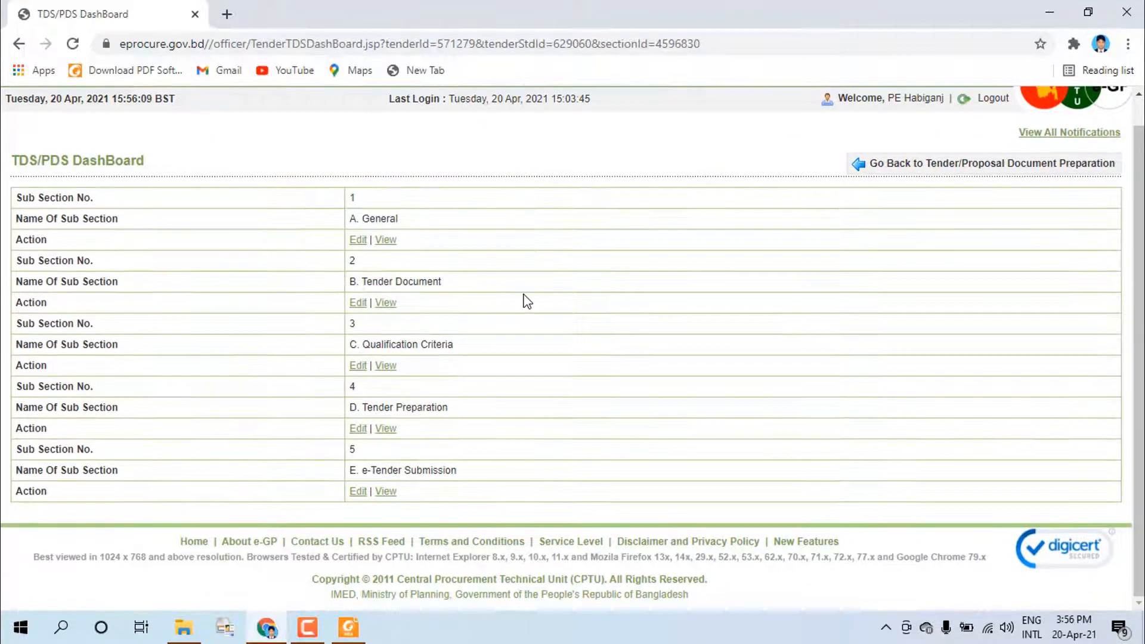
{"action": "left_click", "coordinate": [388, 366]}
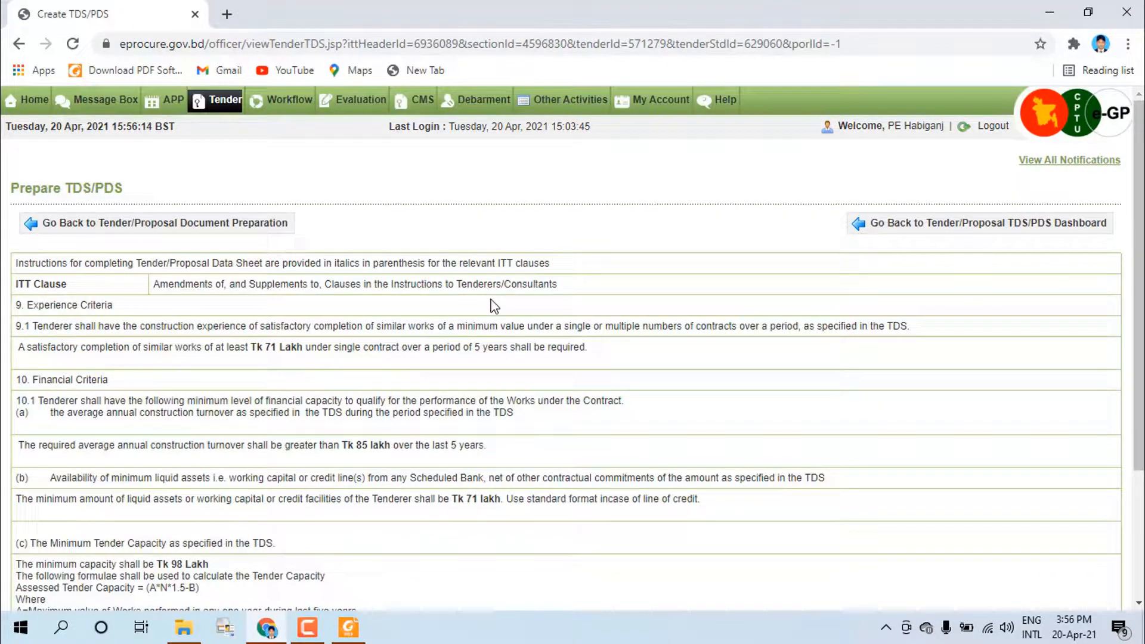
Compare the viewed qualification clauses with the tenderer eligibility points in the 571279 notice details PDF in Foxit Reader
{"action": "scroll", "coordinate": [466, 304], "scroll_direction": "down", "scroll_amount": 2}
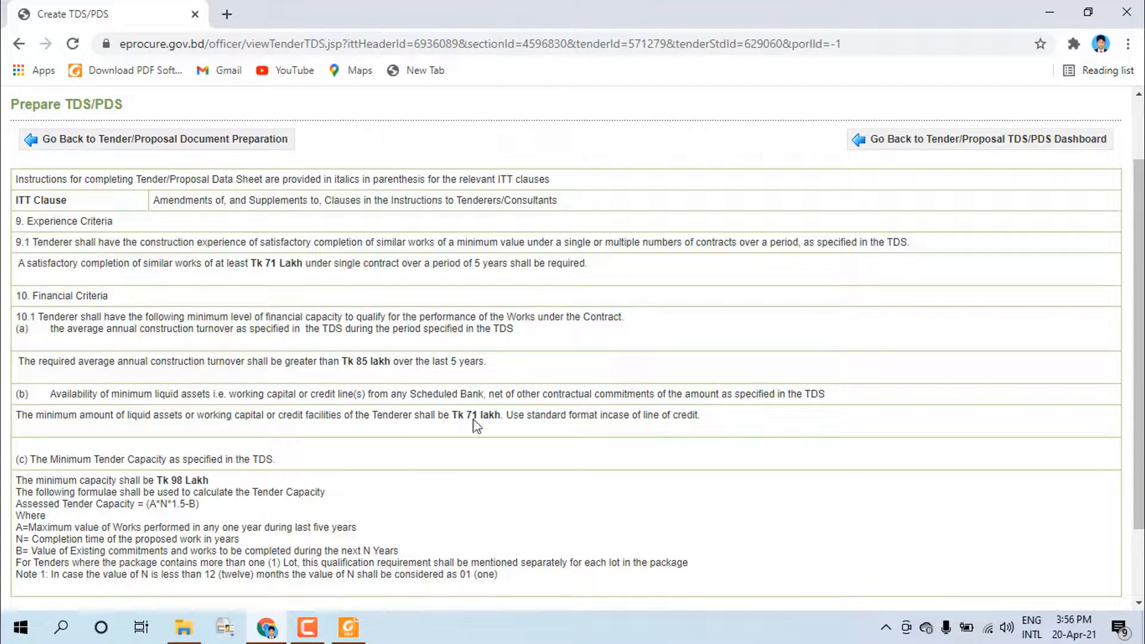
{"action": "scroll", "coordinate": [340, 447], "scroll_direction": "down", "scroll_amount": 3}
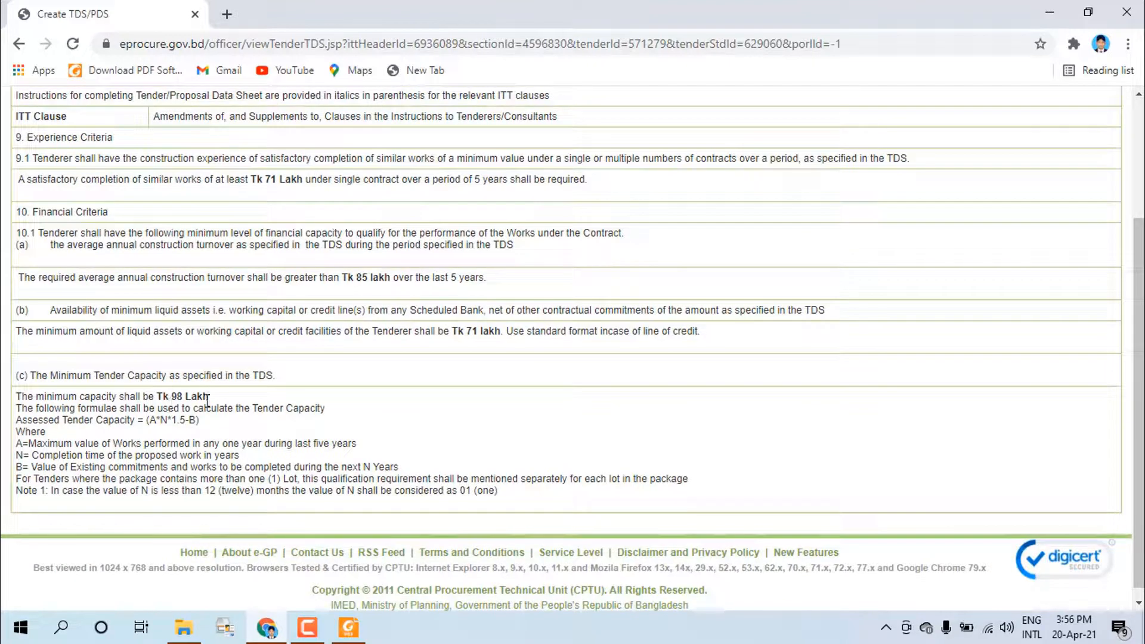
{"action": "scroll", "coordinate": [351, 304], "scroll_direction": "up", "scroll_amount": 3}
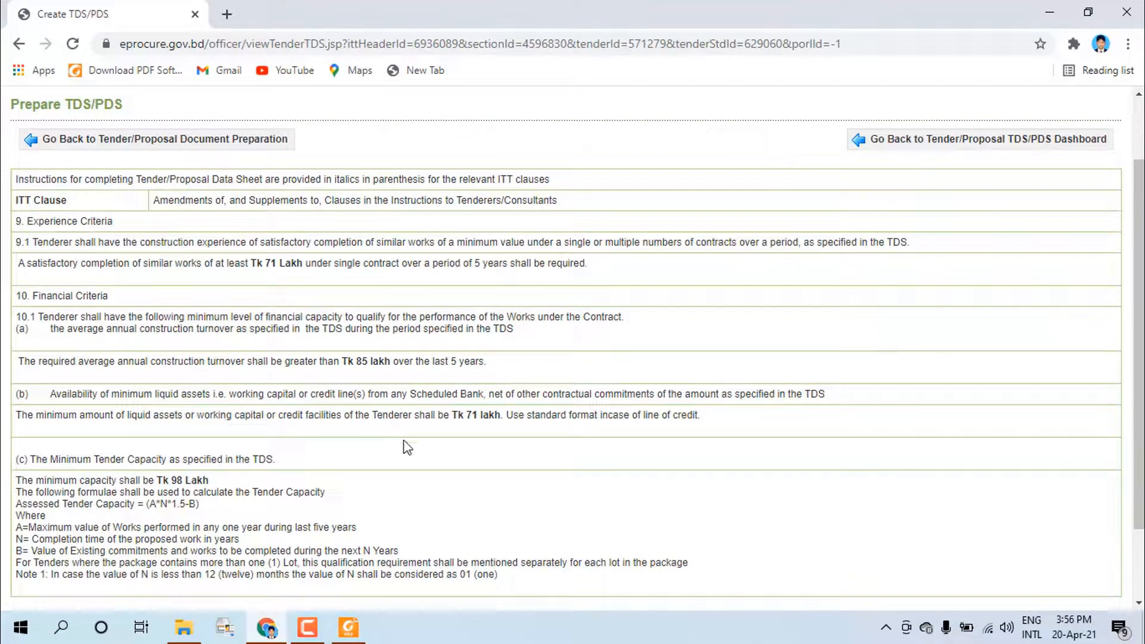
{"action": "left_click", "coordinate": [358, 637]}
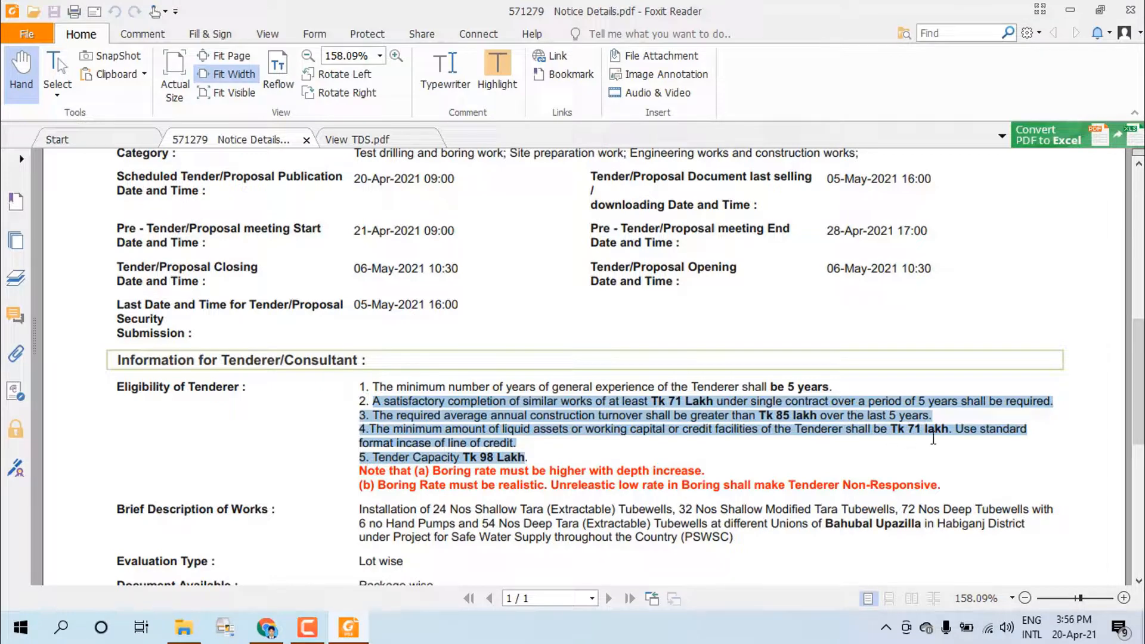
{"action": "left_click", "coordinate": [268, 627]}
From the TDS/PDS dashboard, open sub-section D. Tender Preparation for editing and look through its clauses 14, 18 and 21
{"action": "scroll", "coordinate": [775, 257], "scroll_direction": "up", "scroll_amount": 2}
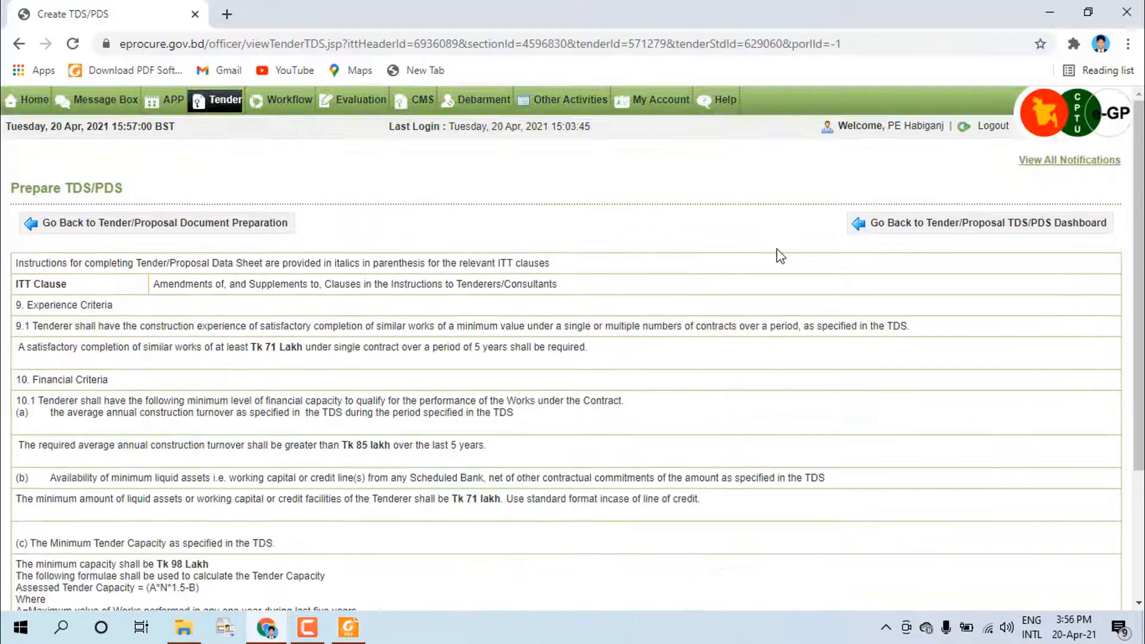
{"action": "left_click", "coordinate": [883, 239]}
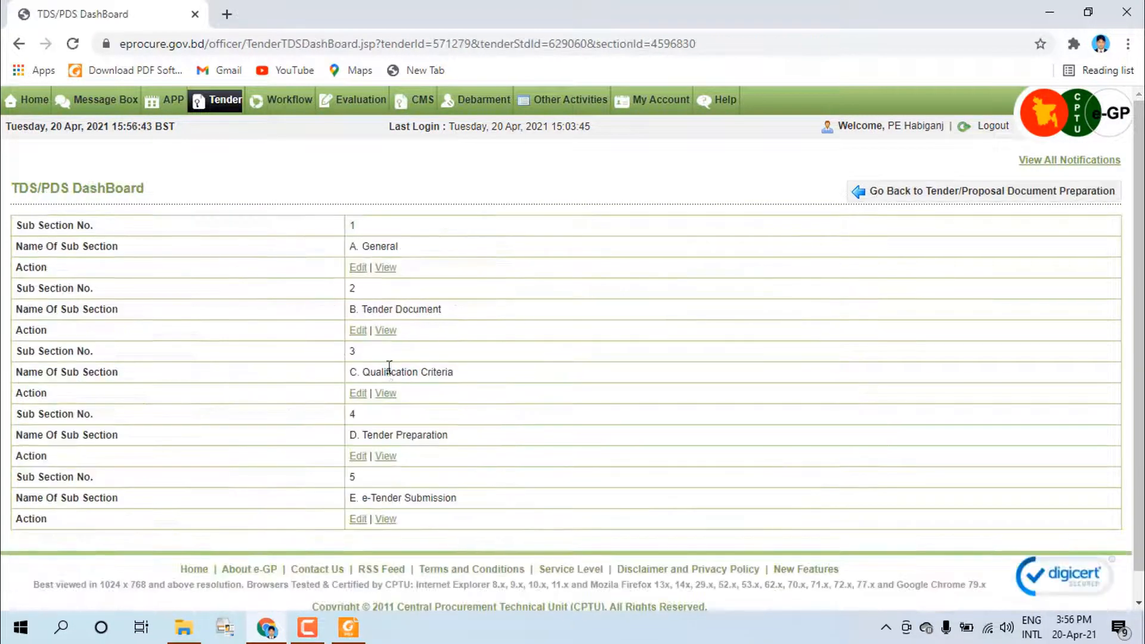
{"action": "scroll", "coordinate": [389, 366], "scroll_direction": "down", "scroll_amount": 1}
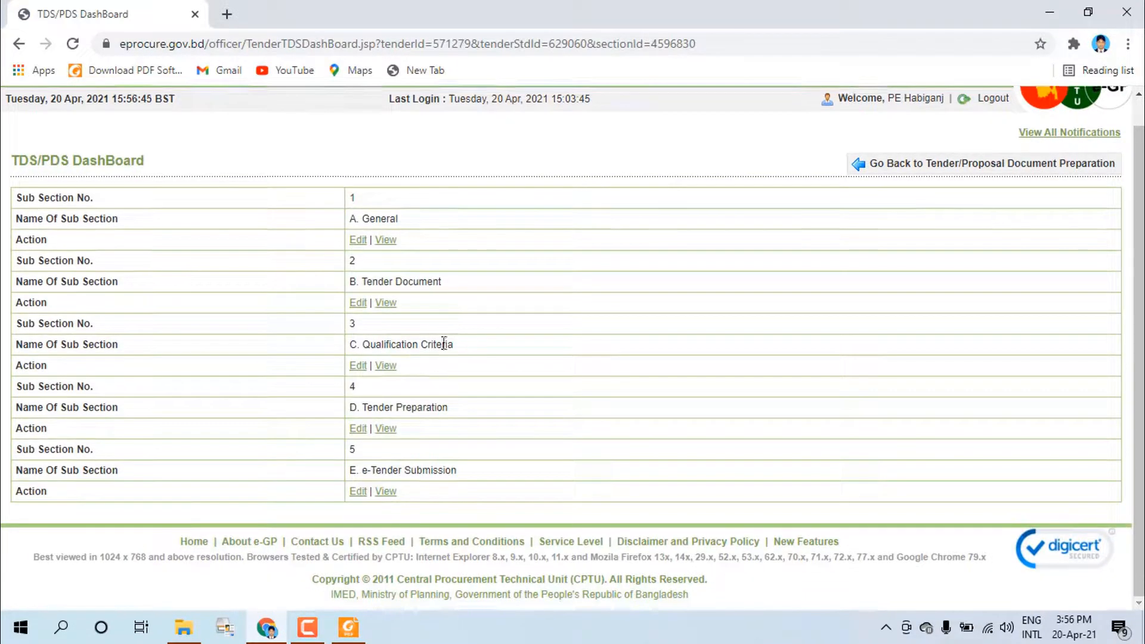
{"action": "left_click", "coordinate": [358, 428]}
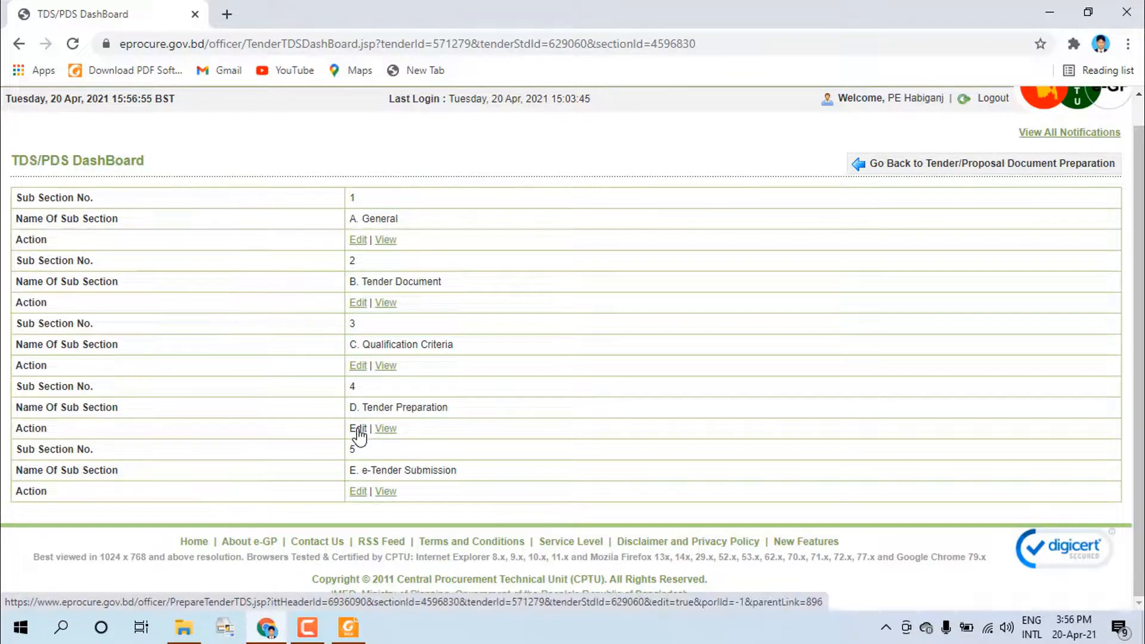
{"action": "scroll", "coordinate": [304, 369], "scroll_direction": "down", "scroll_amount": 3}
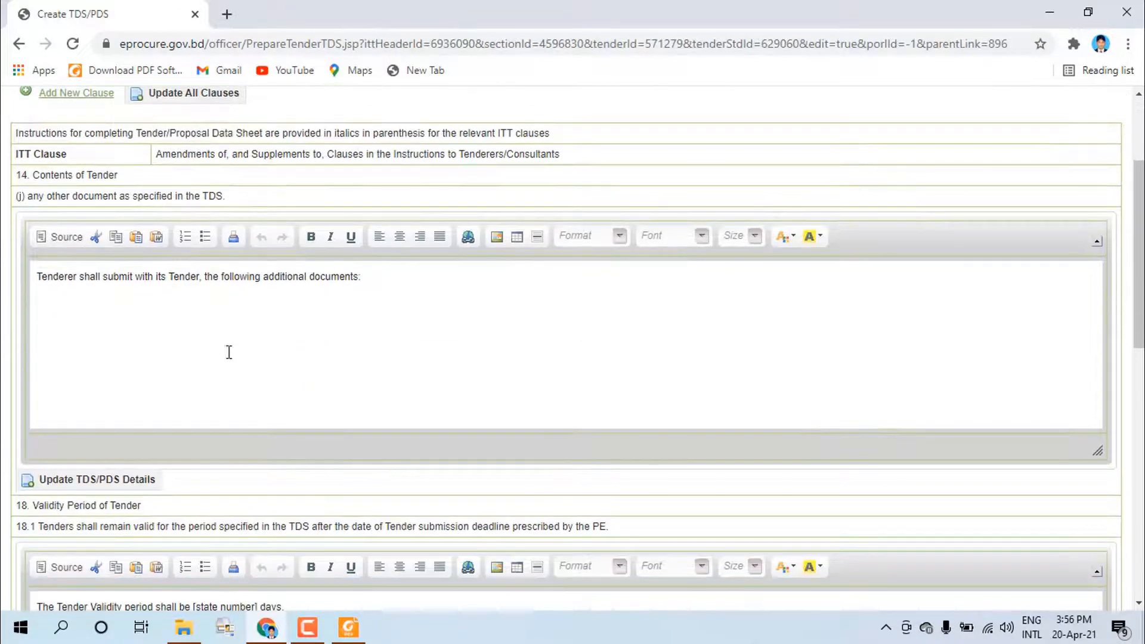
{"action": "scroll", "coordinate": [230, 352], "scroll_direction": "down", "scroll_amount": 3}
{"action": "scroll", "coordinate": [186, 298], "scroll_direction": "down", "scroll_amount": 12}
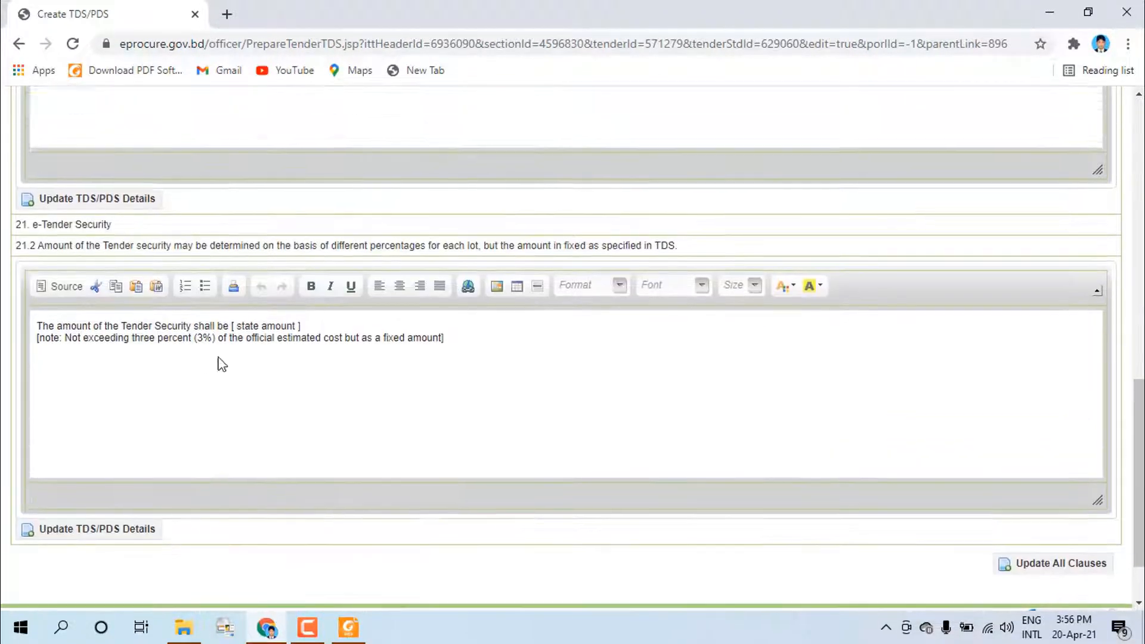
{"action": "scroll", "coordinate": [209, 268], "scroll_direction": "up", "scroll_amount": 15}
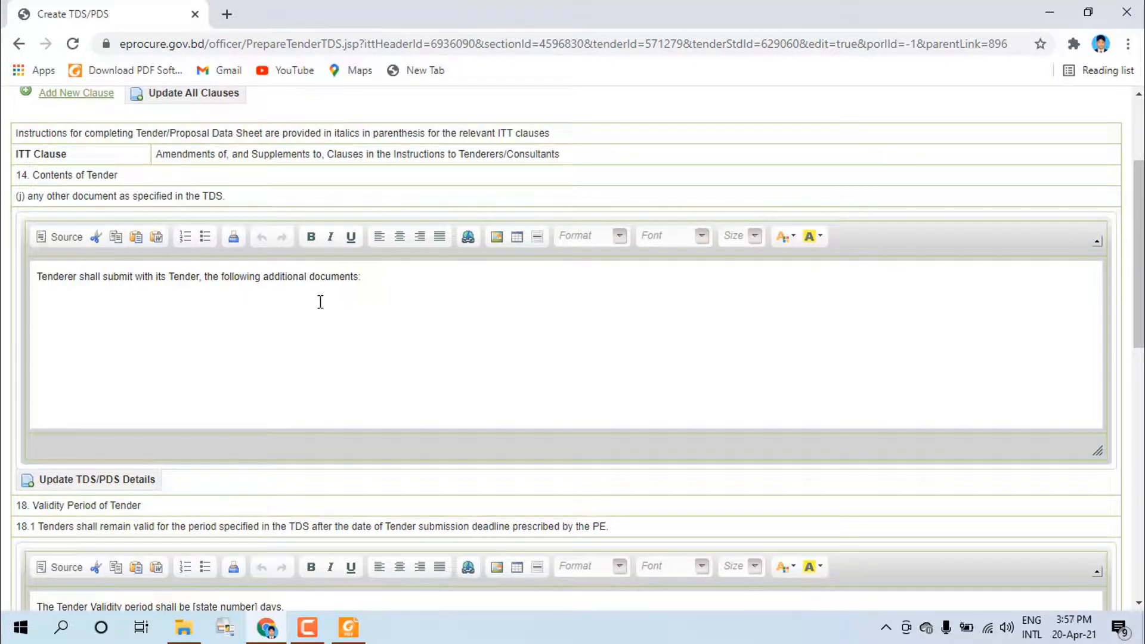
In View TDS.pdf in Foxit Reader, find section D. Tender Preparation and select the additional documents text of clause 14 (j)
{"action": "left_click", "coordinate": [347, 630]}
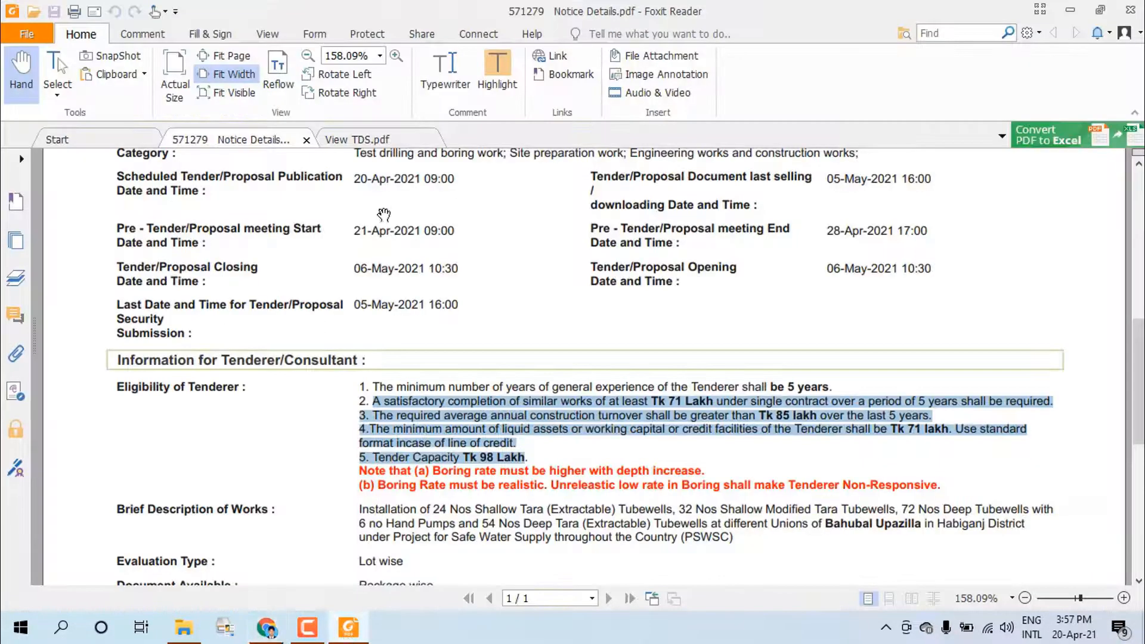
{"action": "left_click", "coordinate": [356, 142]}
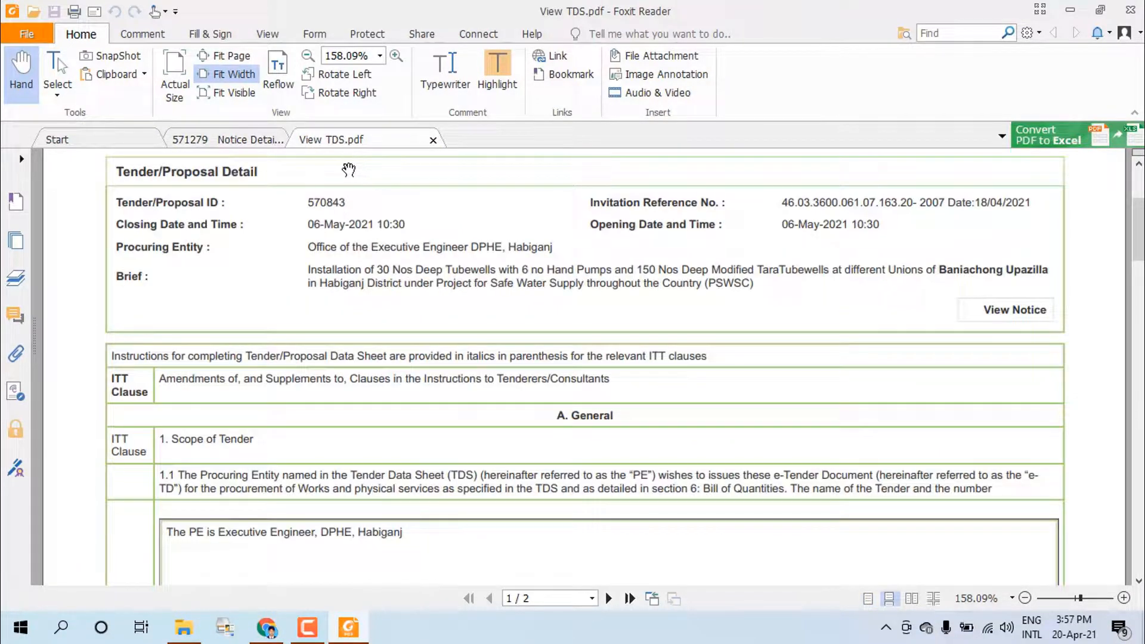
{"action": "scroll", "coordinate": [391, 297], "scroll_direction": "down", "scroll_amount": 10}
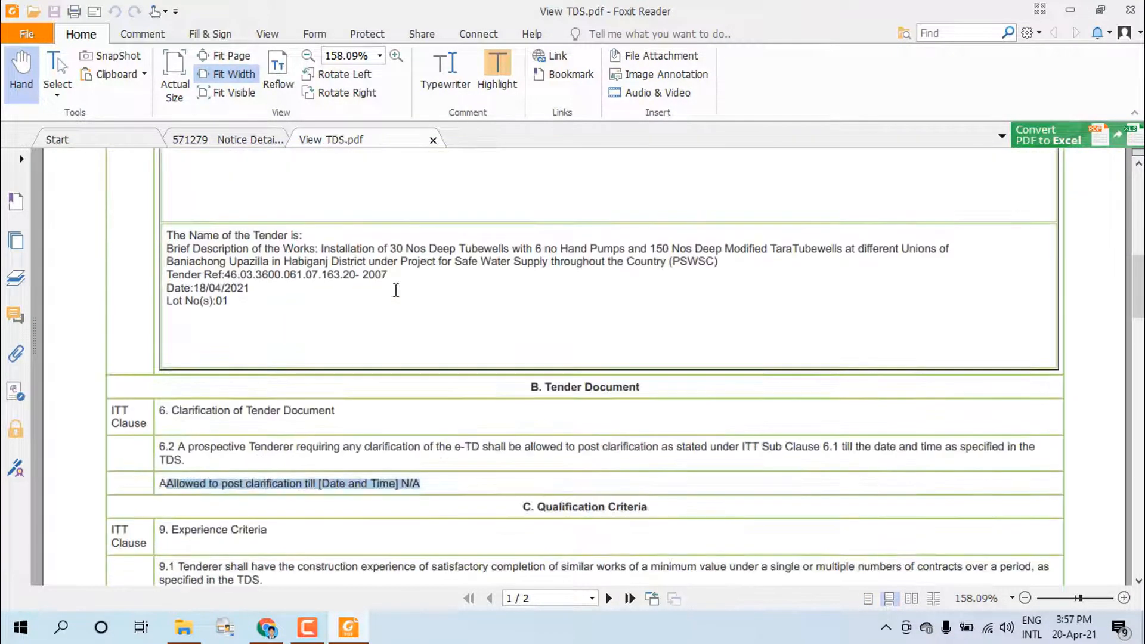
{"action": "scroll", "coordinate": [395, 291], "scroll_direction": "down", "scroll_amount": 10}
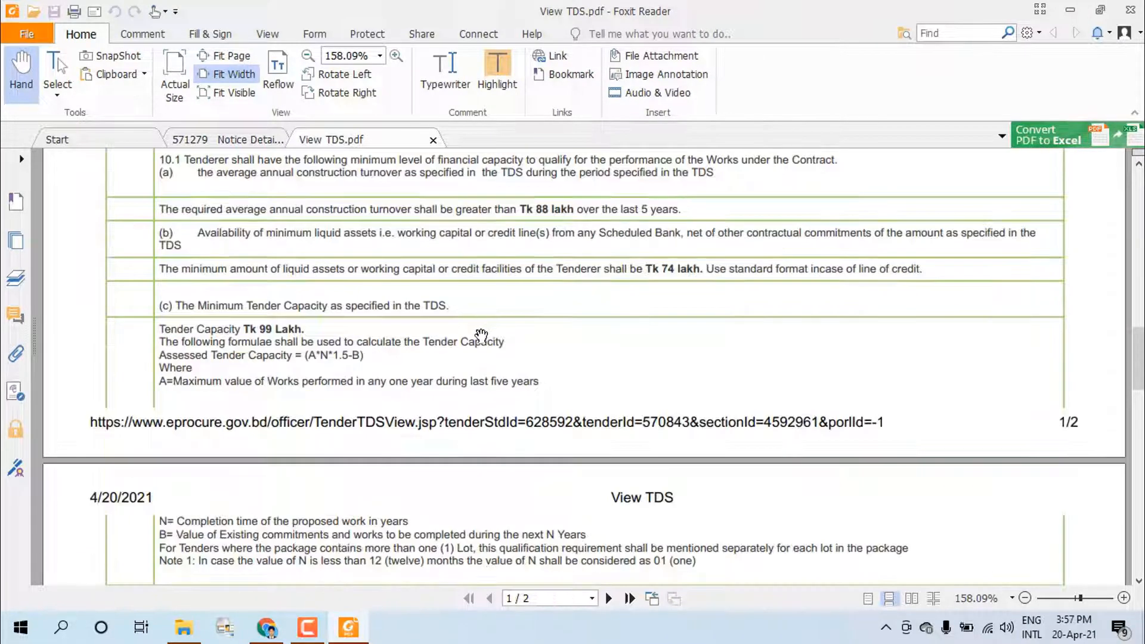
{"action": "scroll", "coordinate": [481, 335], "scroll_direction": "down", "scroll_amount": 5}
{"action": "scroll", "coordinate": [609, 352], "scroll_direction": "down", "scroll_amount": 3}
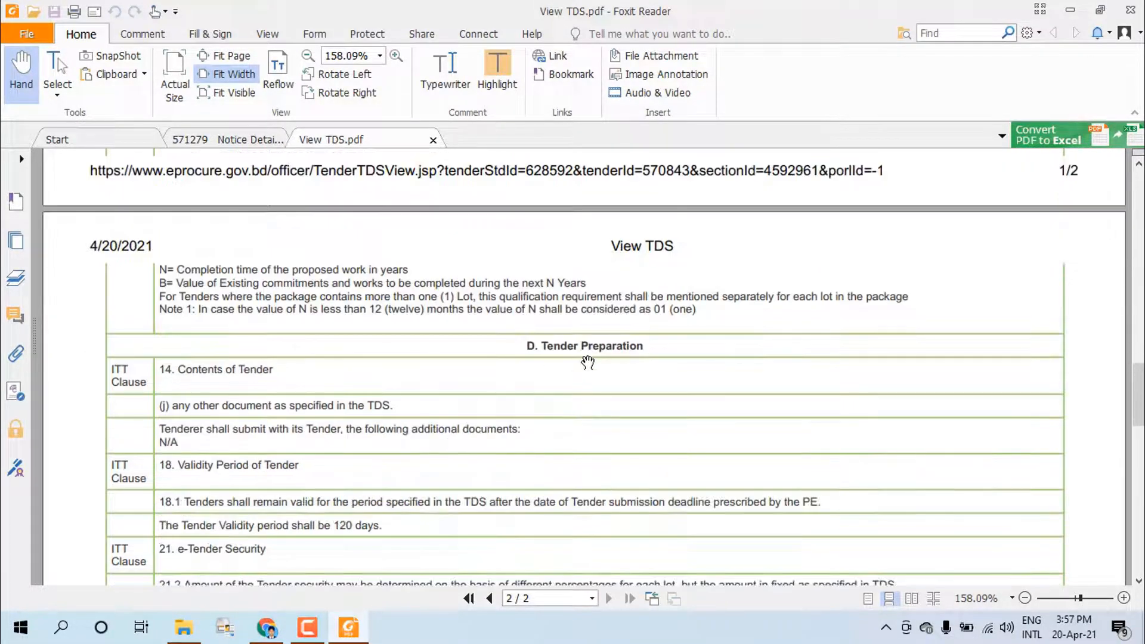
{"action": "scroll", "coordinate": [588, 362], "scroll_direction": "down", "scroll_amount": 1}
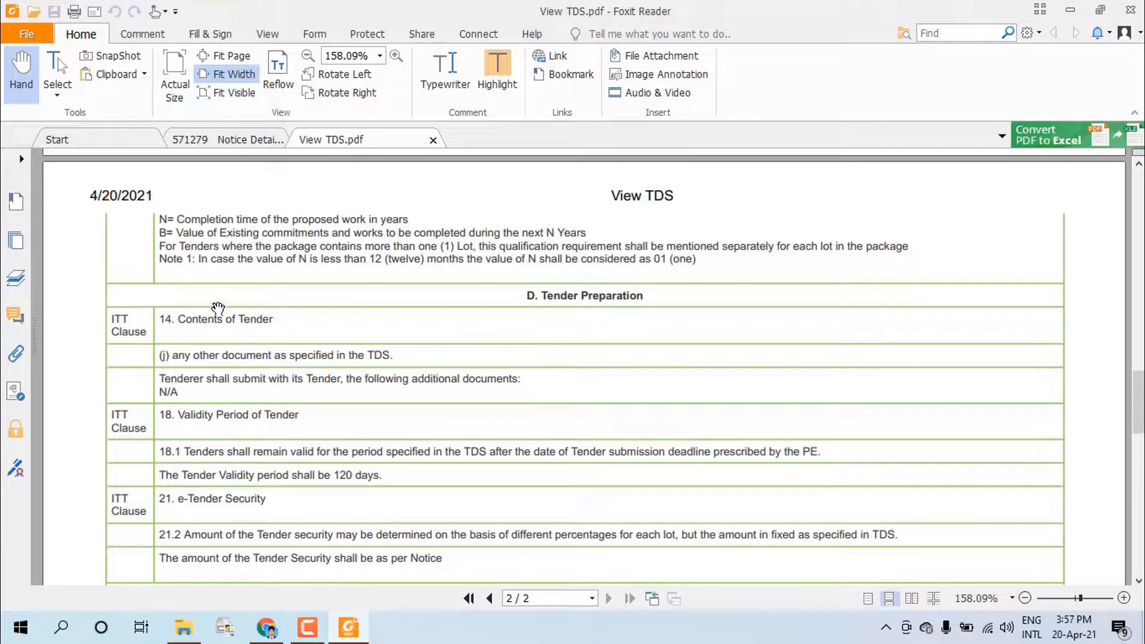
{"action": "scroll", "coordinate": [239, 301], "scroll_direction": "down", "scroll_amount": 1}
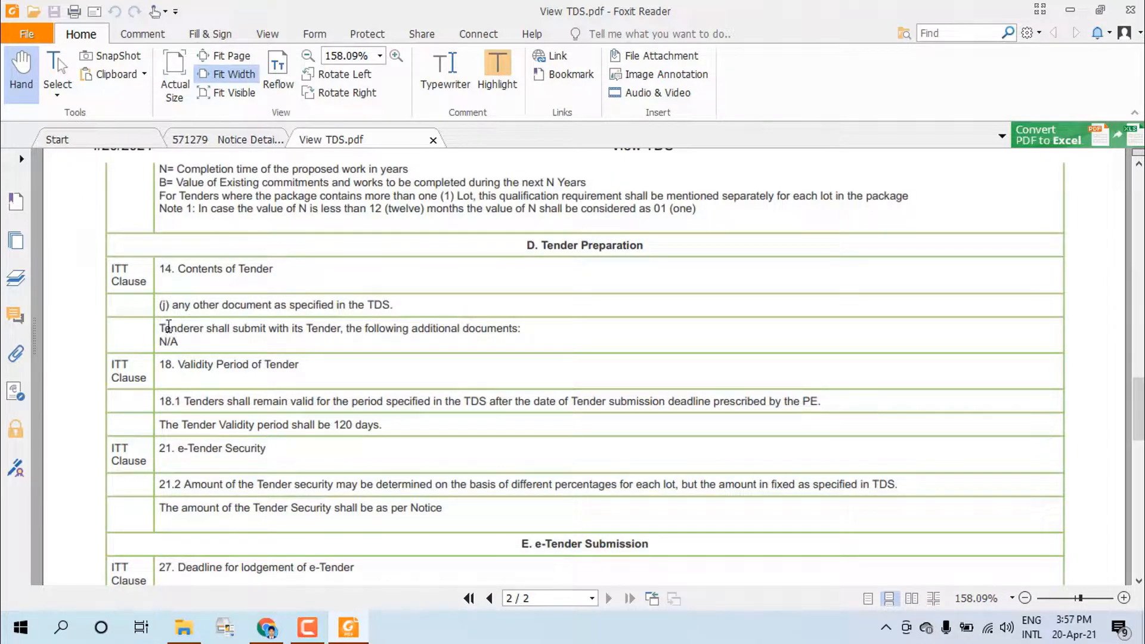
{"action": "left_click_drag", "start_coordinate": [158, 328], "coordinate": [189, 343]}
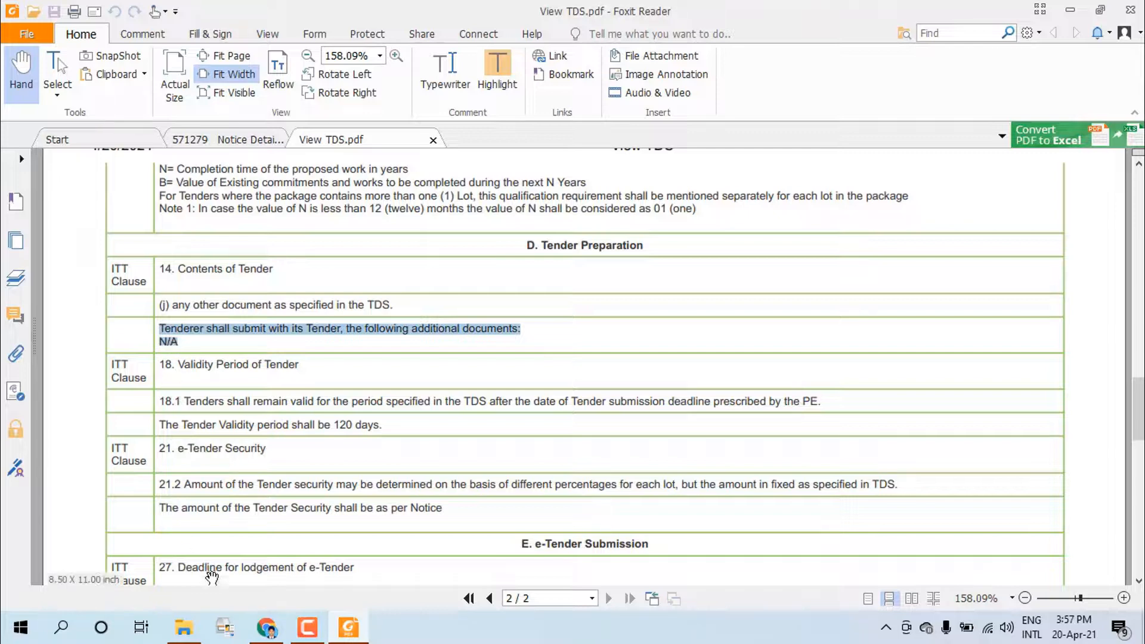
Back in the e-GP page in Chrome, add "N/A" on a new line under the additional documents sentence of clause 14 (j)
{"action": "left_click", "coordinate": [257, 632]}
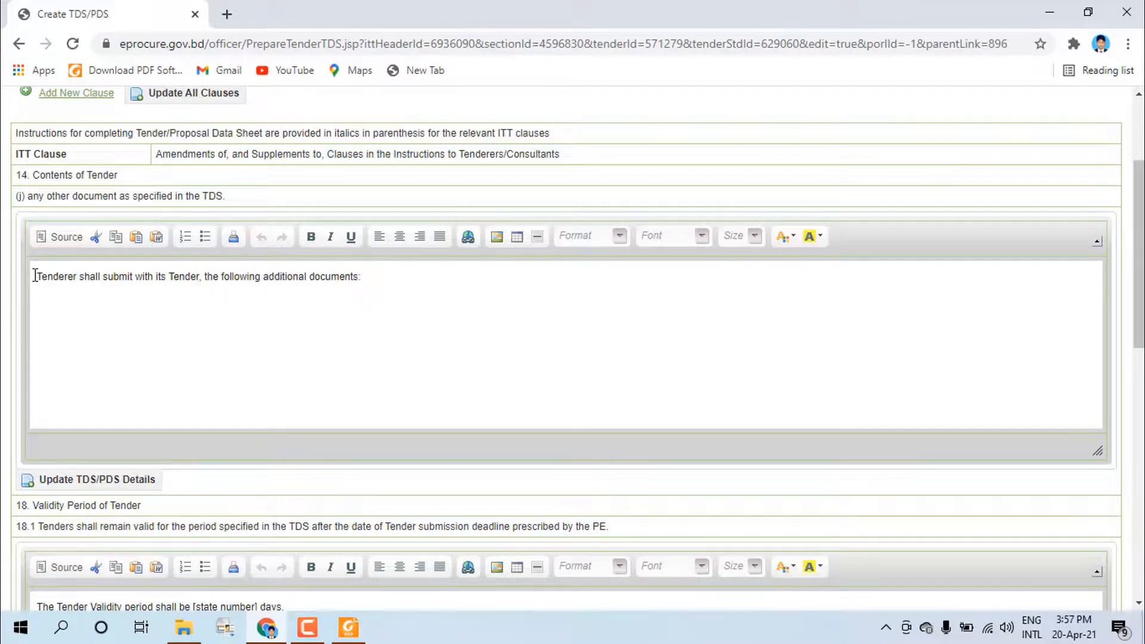
{"action": "left_click_drag", "start_coordinate": [40, 275], "coordinate": [380, 304]}
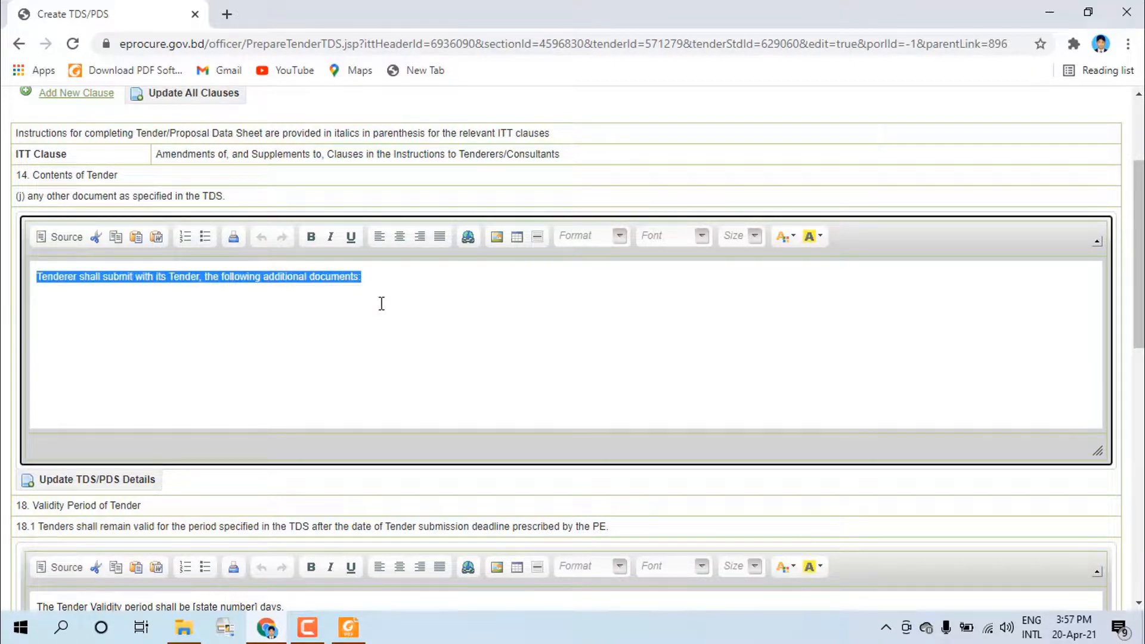
{"action": "left_click", "coordinate": [352, 309]}
{"action": "key", "text": "Return"}
{"action": "type", "text": "N/A"}
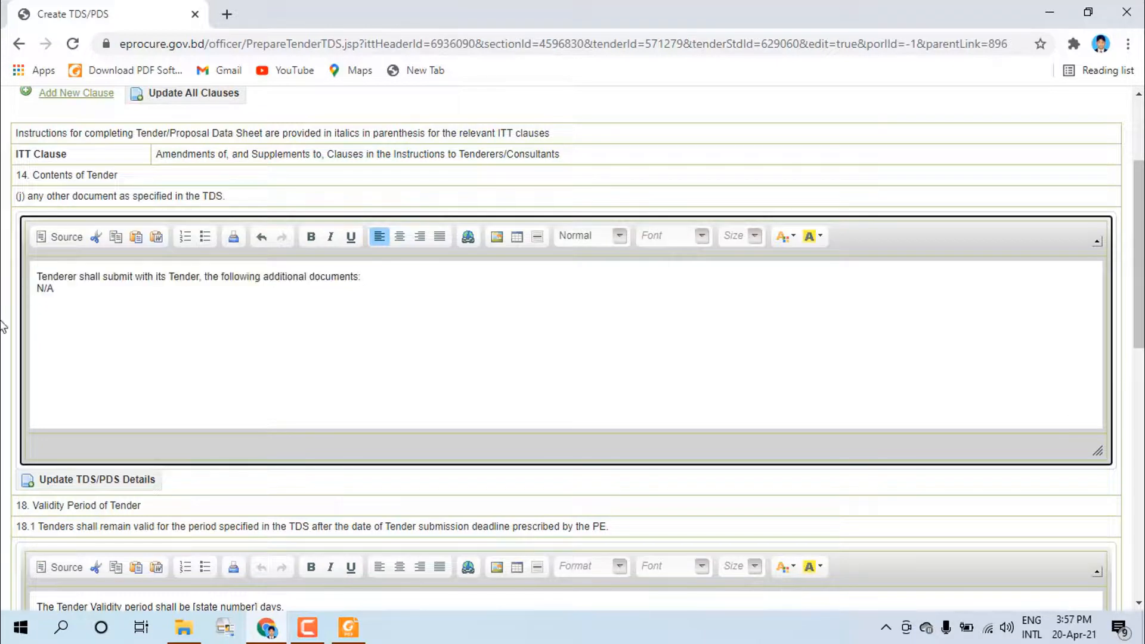
For clause 18.1, copy the sentence "The Tender Validity period shall be 120 days." from View TDS.pdf in Foxit Reader
{"action": "scroll", "coordinate": [207, 330], "scroll_direction": "down", "scroll_amount": 3}
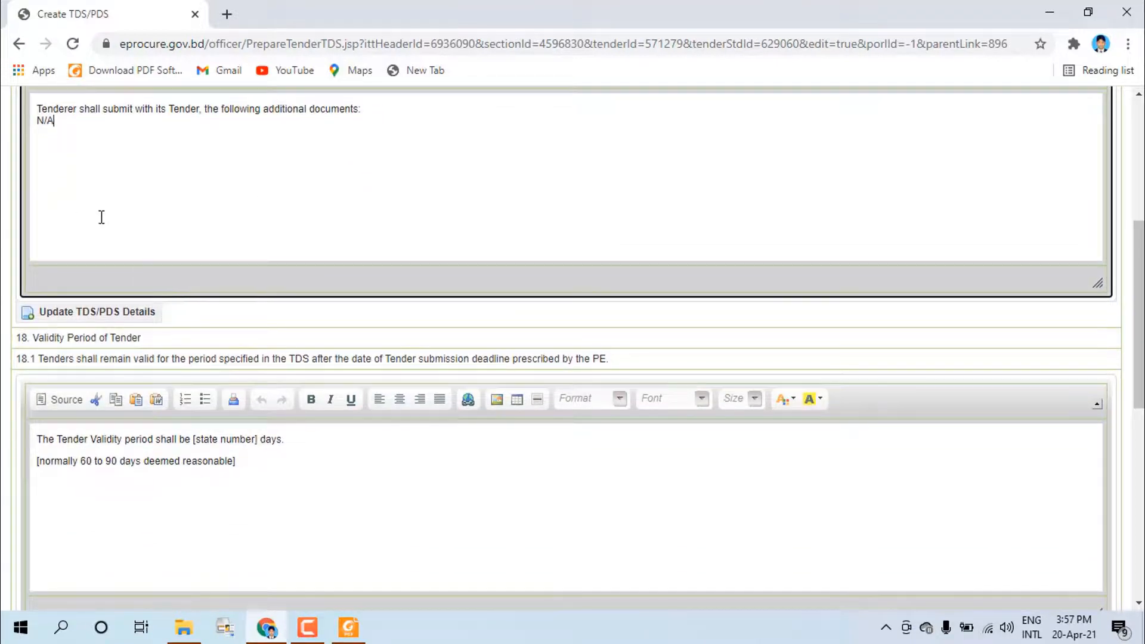
{"action": "scroll", "coordinate": [113, 481], "scroll_direction": "down", "scroll_amount": 1}
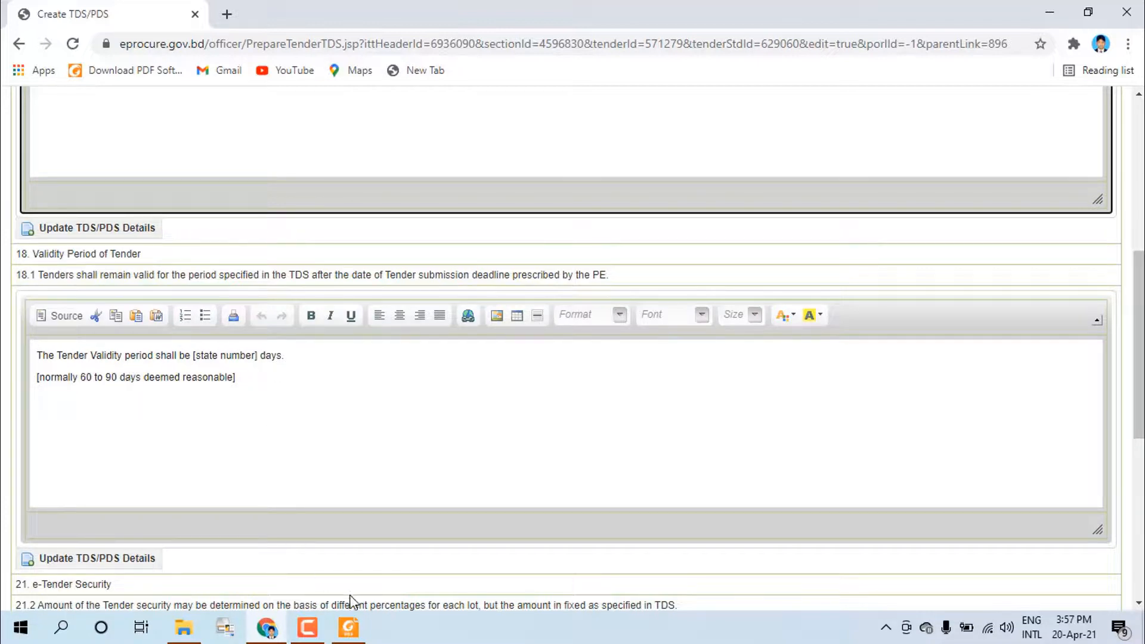
{"action": "left_click", "coordinate": [356, 632]}
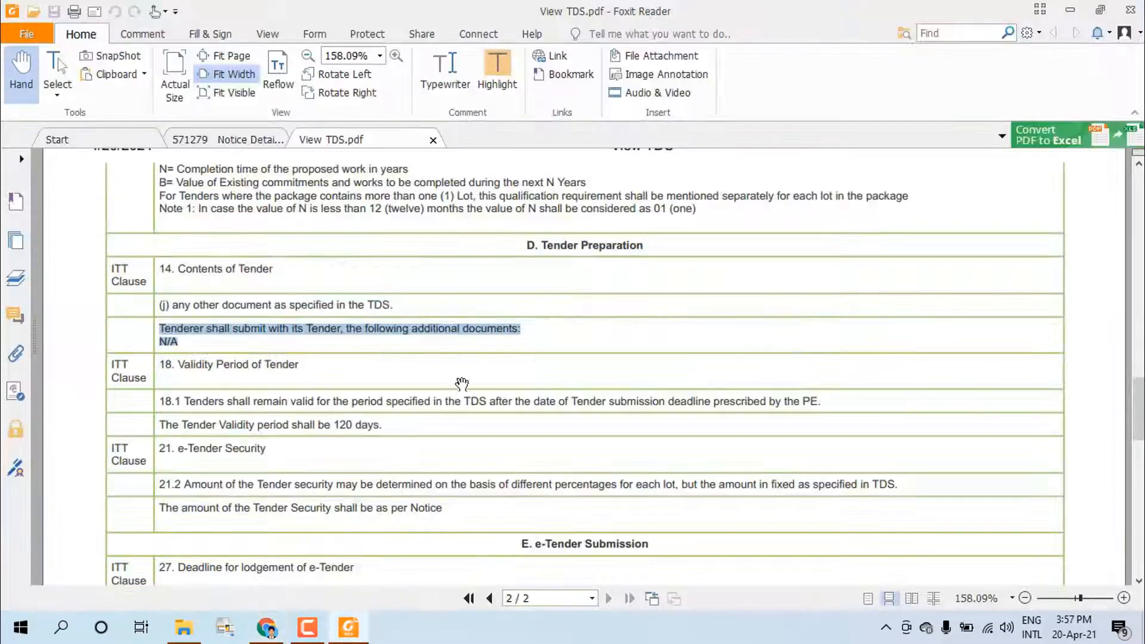
{"action": "scroll", "coordinate": [370, 417], "scroll_direction": "down", "scroll_amount": 1}
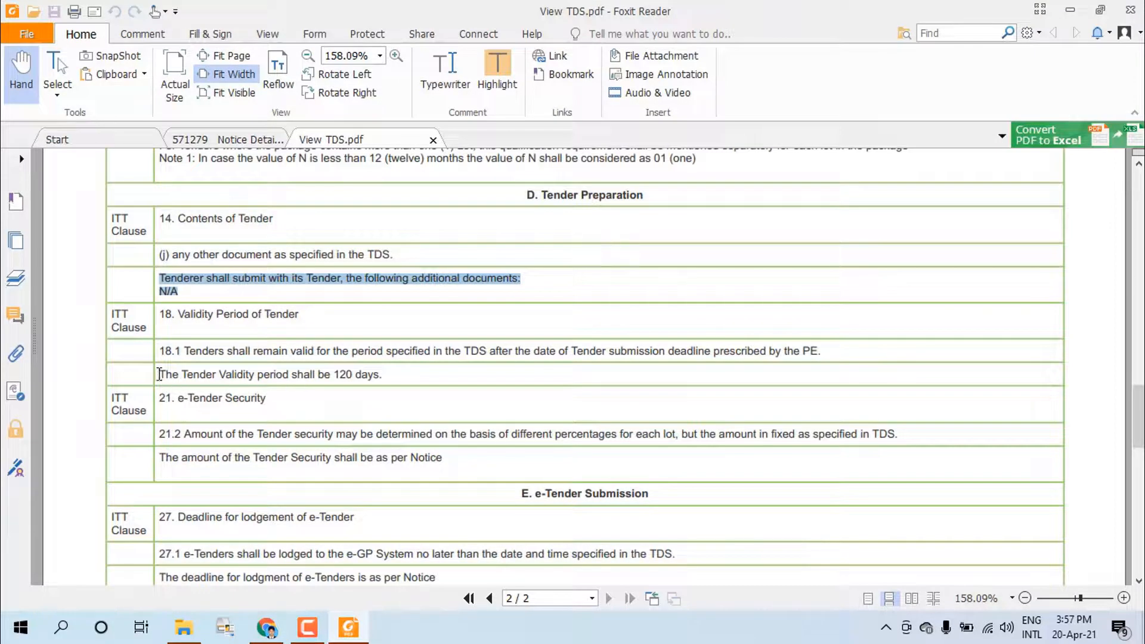
{"action": "left_click_drag", "start_coordinate": [163, 374], "coordinate": [398, 376]}
{"action": "key", "text": "ctrl+c"}
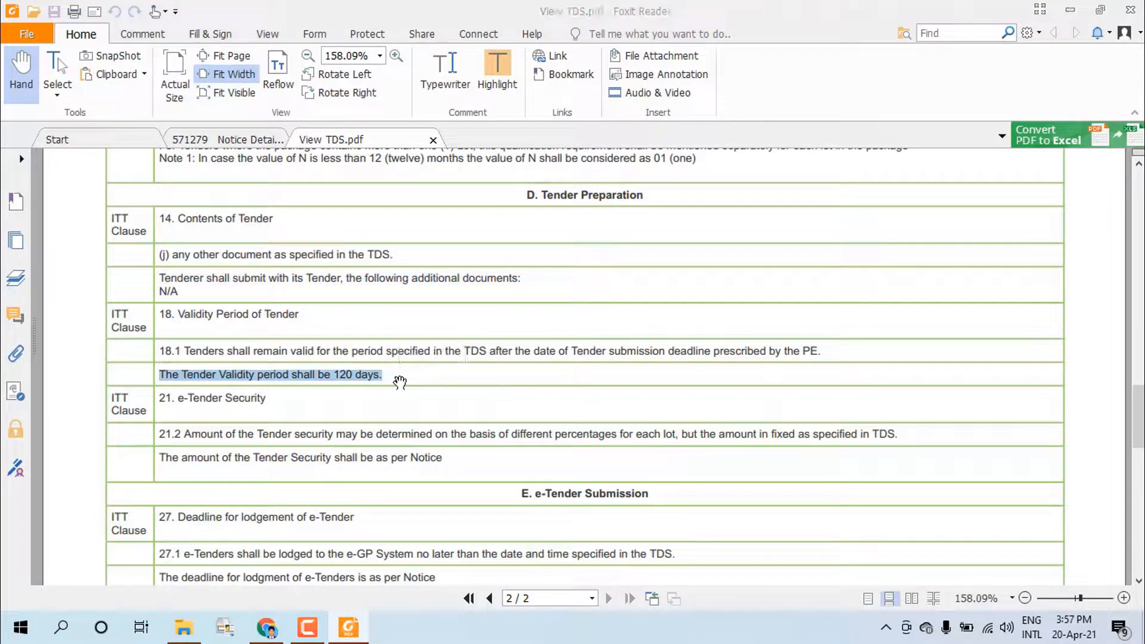
Back in the e-GP page in Chrome, replace the clause 18.1 text with "The Tender Validity period shall be 120 days."
{"action": "left_click", "coordinate": [267, 628]}
{"action": "left_click_drag", "start_coordinate": [34, 361], "coordinate": [275, 418]}
{"action": "key", "text": "ctrl+v"}
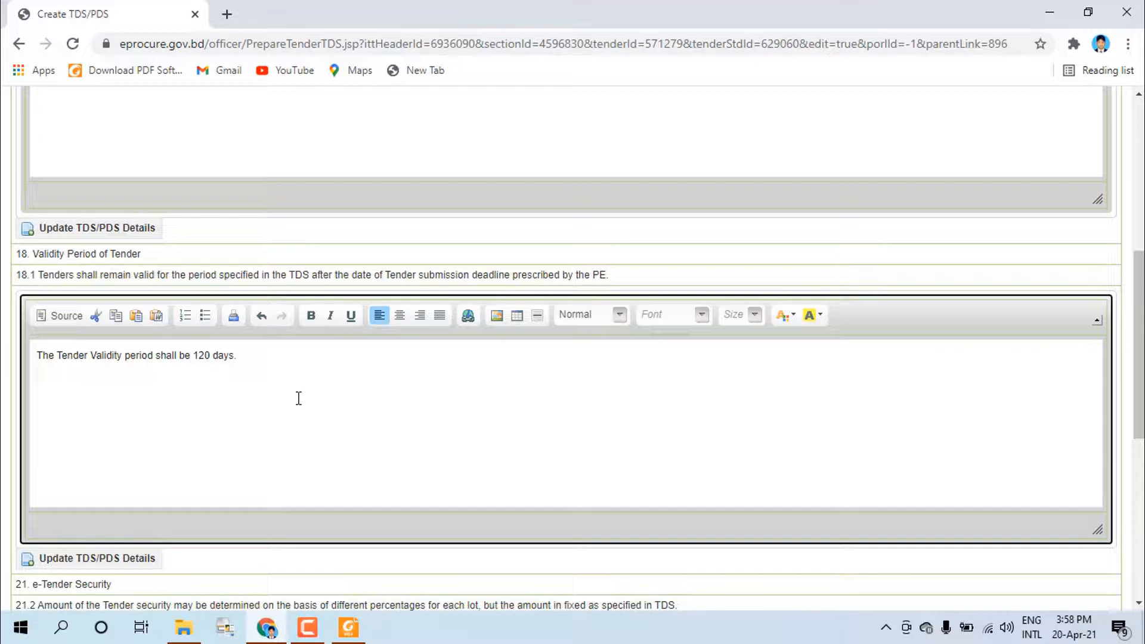
For clause 21.2, copy the sentence "The amount of the Tender Security shall be as per Notice" from View TDS.pdf in Foxit Reader
{"action": "scroll", "coordinate": [266, 371], "scroll_direction": "down", "scroll_amount": 3}
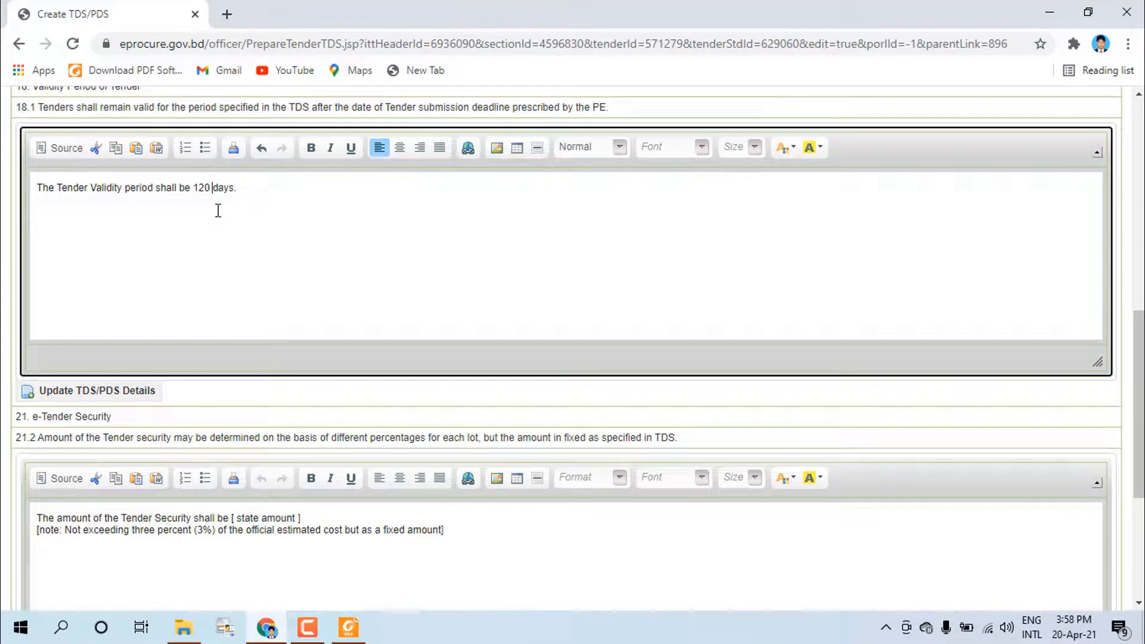
{"action": "scroll", "coordinate": [218, 210], "scroll_direction": "down", "scroll_amount": 3}
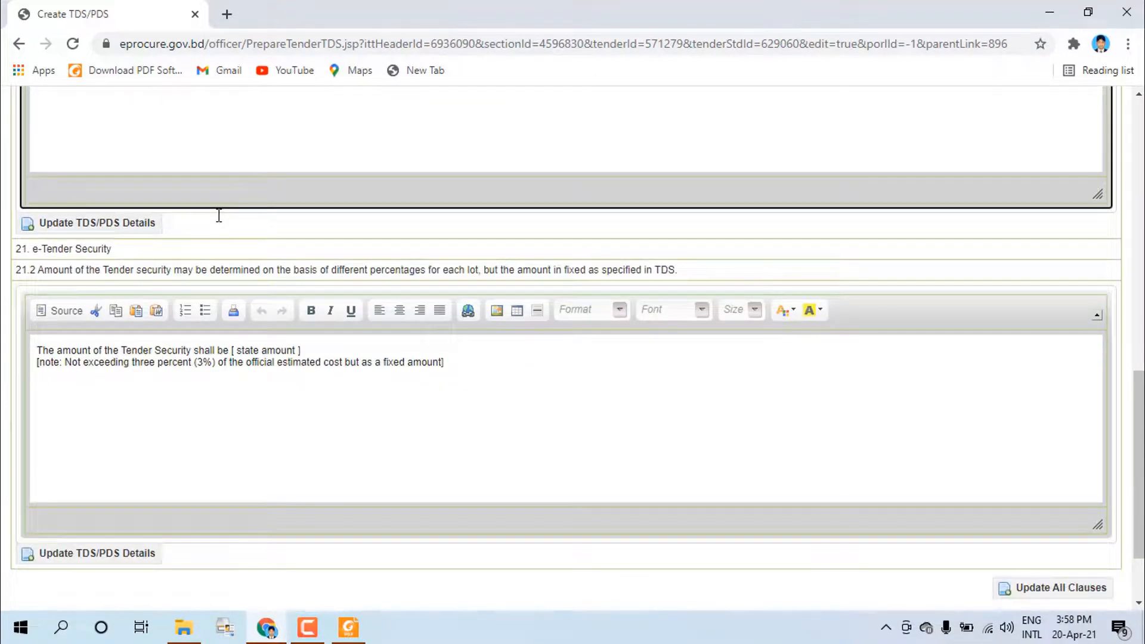
{"action": "scroll", "coordinate": [219, 216], "scroll_direction": "down", "scroll_amount": 3}
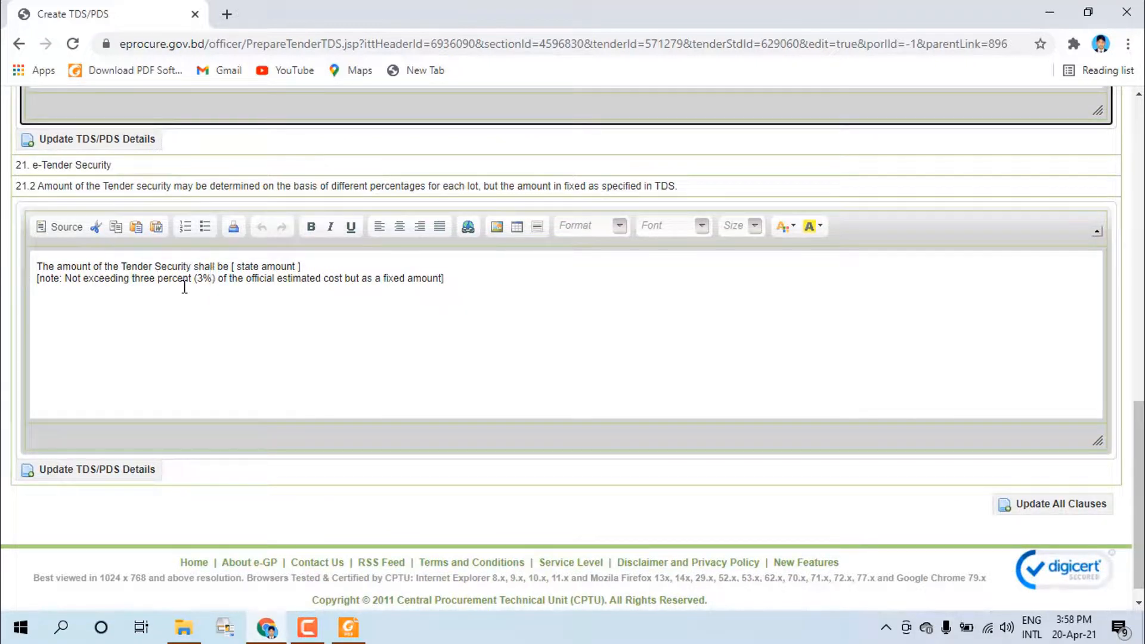
{"action": "left_click", "coordinate": [348, 628]}
{"action": "scroll", "coordinate": [349, 417], "scroll_direction": "down", "scroll_amount": 1}
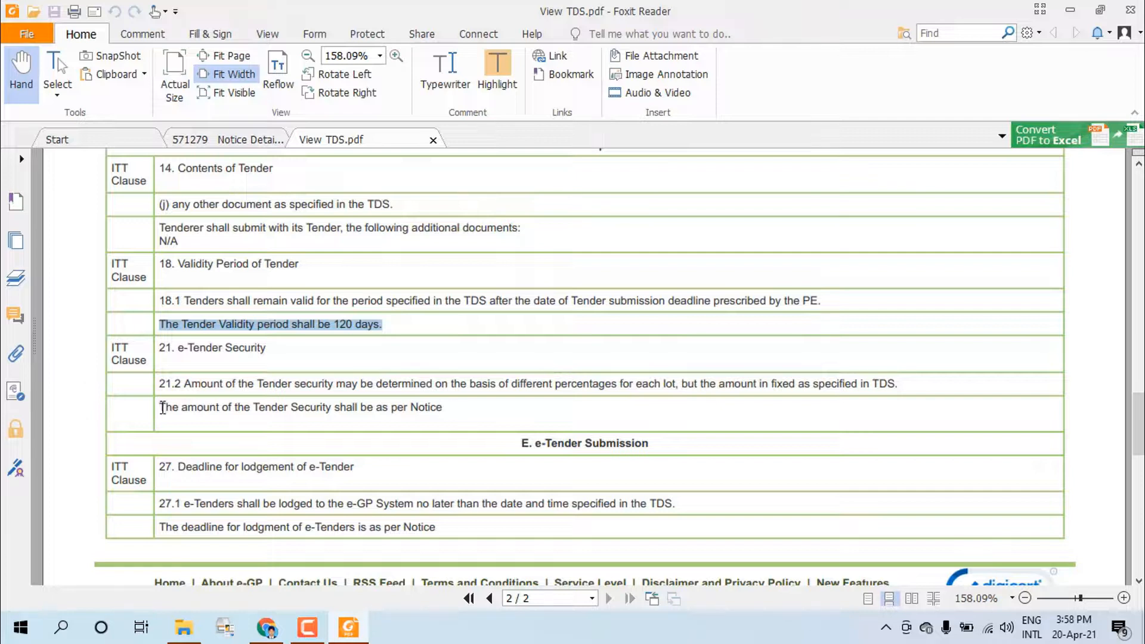
{"action": "left_click_drag", "start_coordinate": [161, 406], "coordinate": [332, 408]}
{"action": "left_click_drag", "start_coordinate": [456, 418], "coordinate": [449, 408]}
{"action": "key", "text": "ctrl+c"}
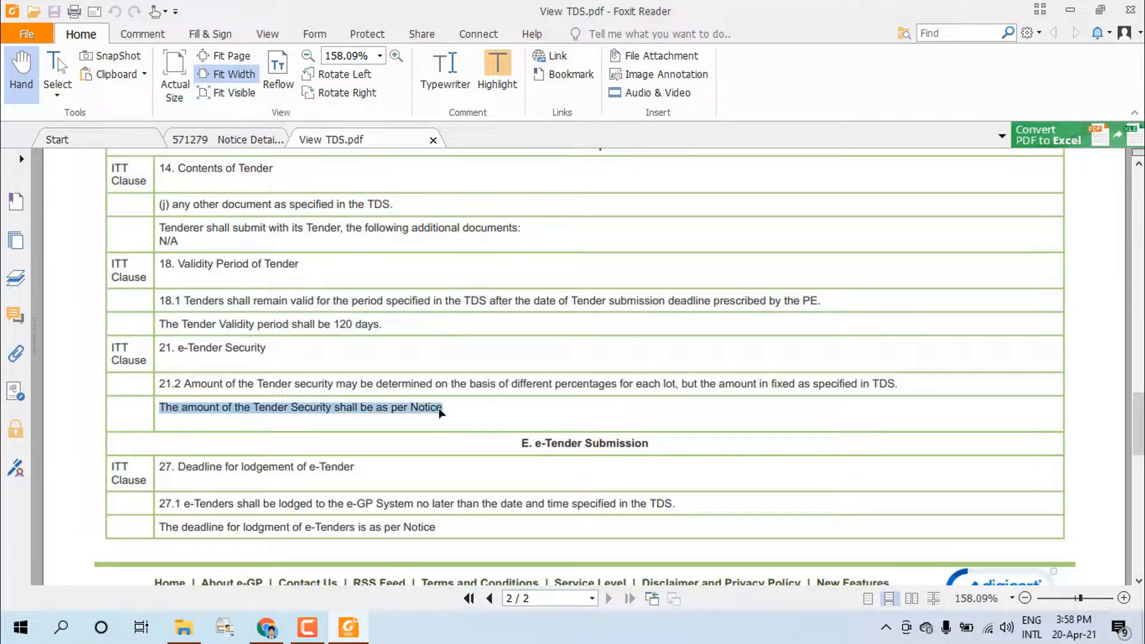
In the e-GP page in Chrome, replace the clause 21.2 placeholder text with "The amount of the Tender Security shall be as per Notice"
{"action": "left_click", "coordinate": [273, 631]}
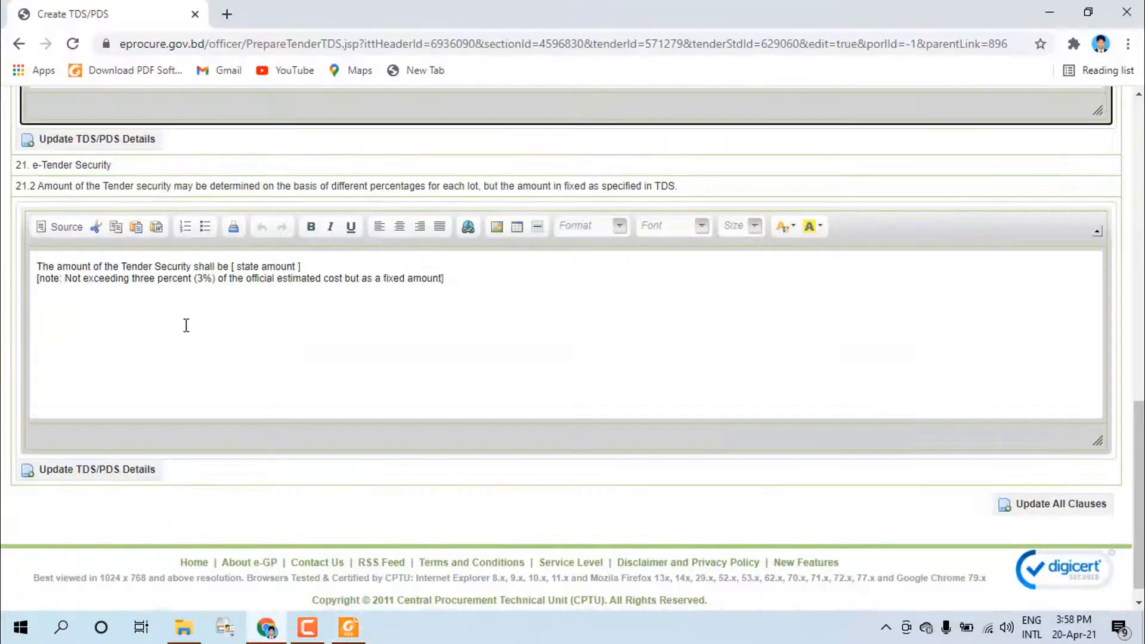
{"action": "left_click_drag", "start_coordinate": [34, 262], "coordinate": [322, 312]}
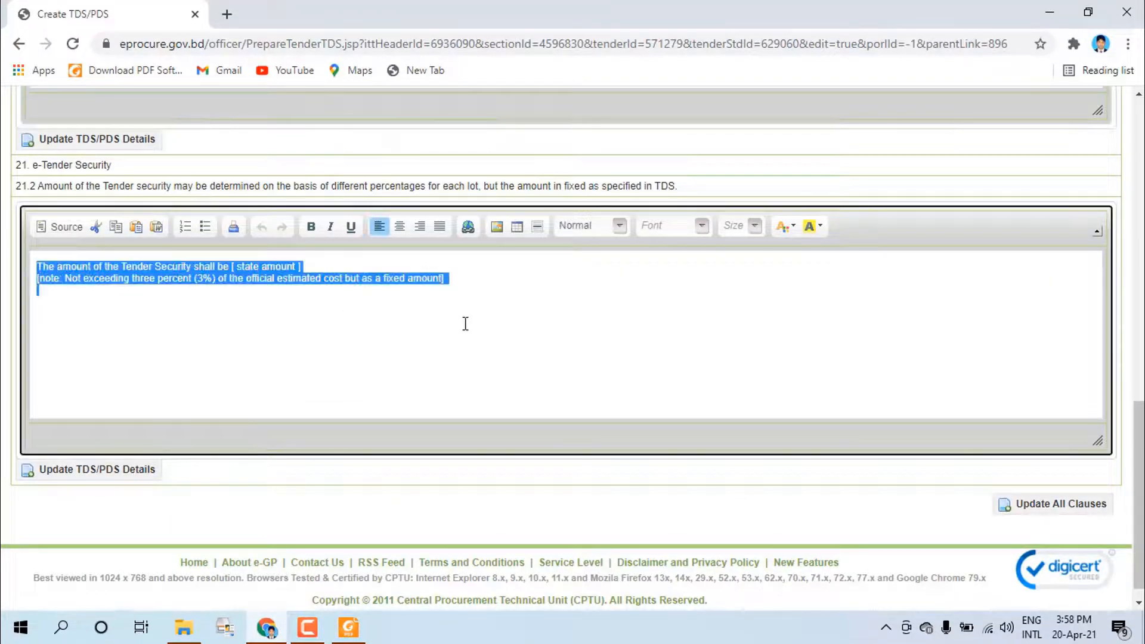
{"action": "key", "text": "ctrl+v"}
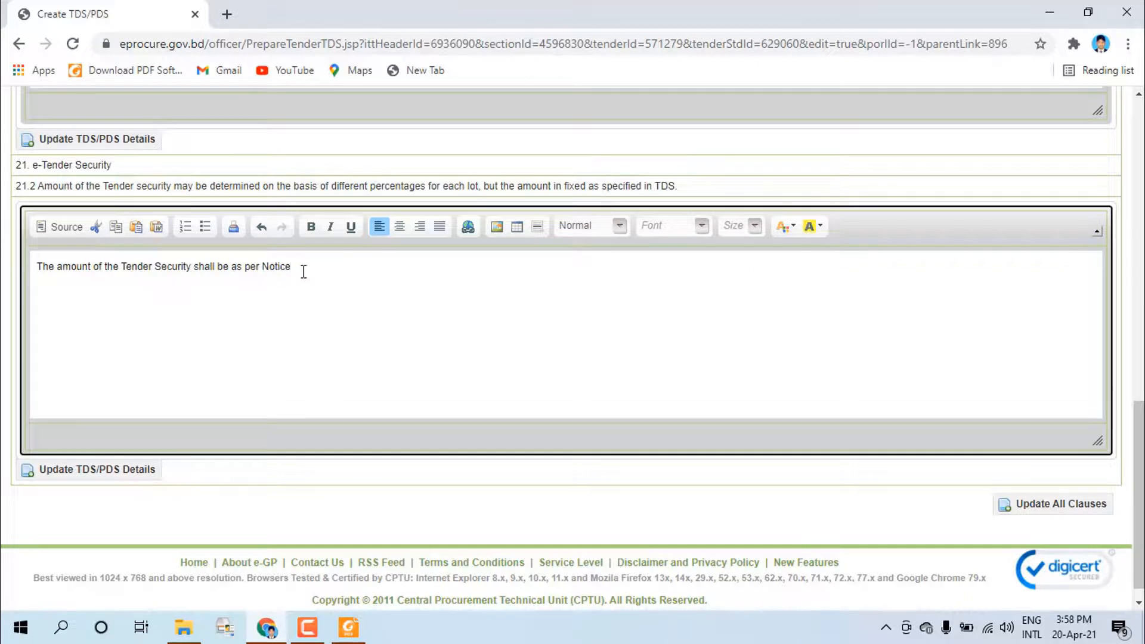
Update all clauses of sub-section D. Tender Preparation and return to the TDS/PDS dashboard
{"action": "scroll", "coordinate": [310, 320], "scroll_direction": "down", "scroll_amount": 1}
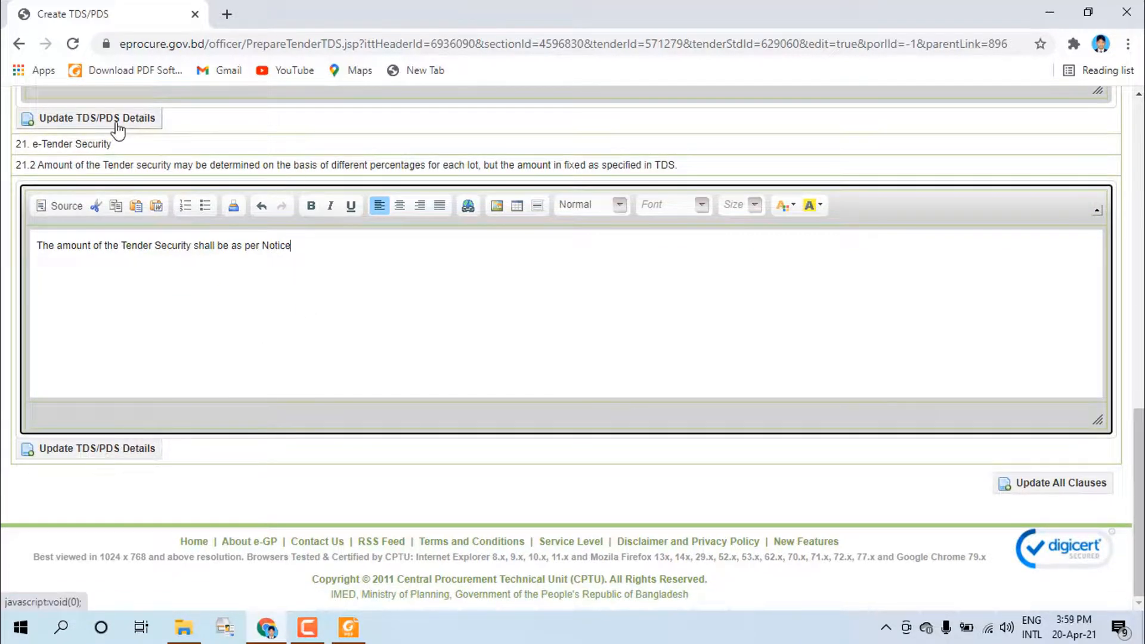
{"action": "left_click", "coordinate": [1051, 492]}
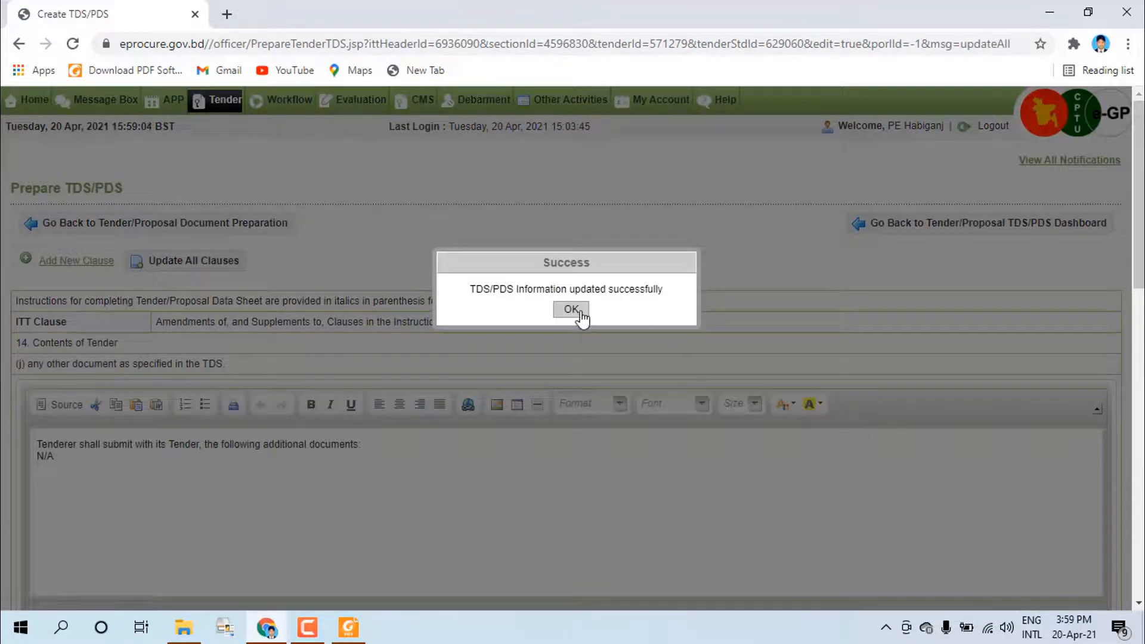
{"action": "left_click", "coordinate": [571, 309]}
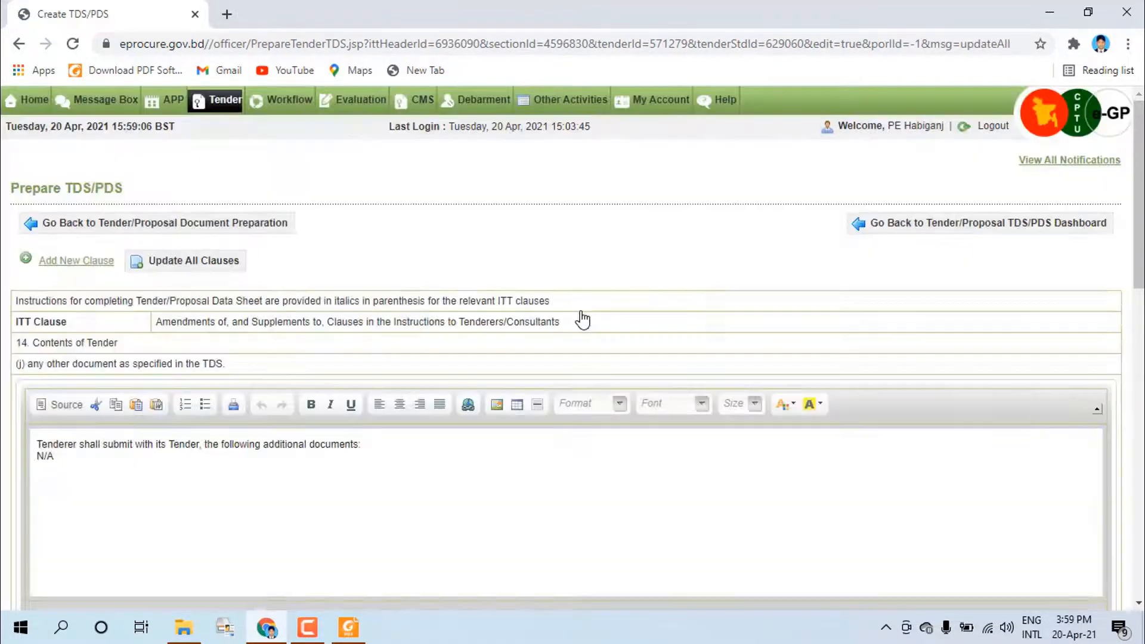
{"action": "left_click", "coordinate": [874, 225]}
Open sub-section E. e-Tender Submission for editing and look over its clause 27.1
{"action": "scroll", "coordinate": [447, 391], "scroll_direction": "down", "scroll_amount": 1}
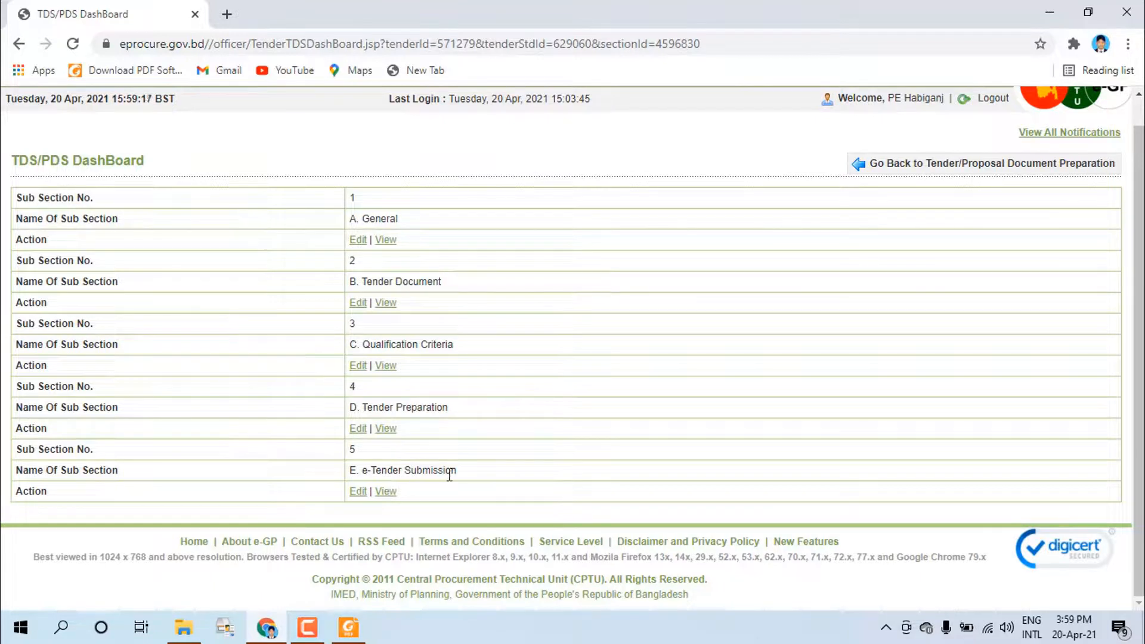
{"action": "left_click", "coordinate": [358, 491]}
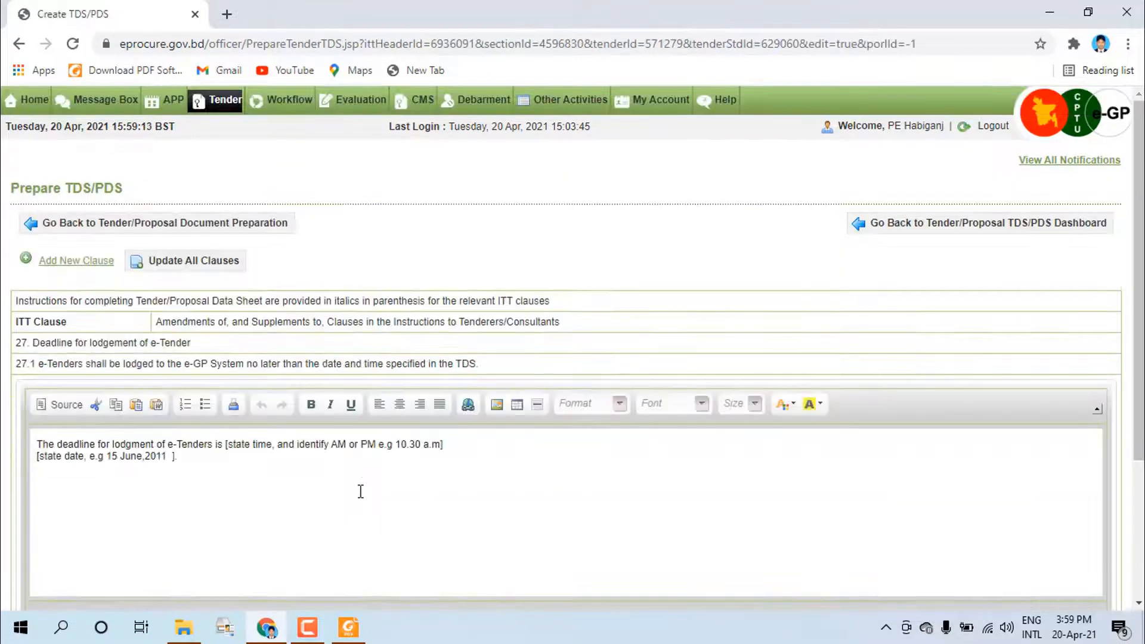
{"action": "scroll", "coordinate": [361, 491], "scroll_direction": "down", "scroll_amount": 5}
For clause 27.1, copy the sentence "The deadline for lodgment of e-Tenders is as per Notice" from View TDS.pdf in Foxit Reader
{"action": "left_click", "coordinate": [350, 628]}
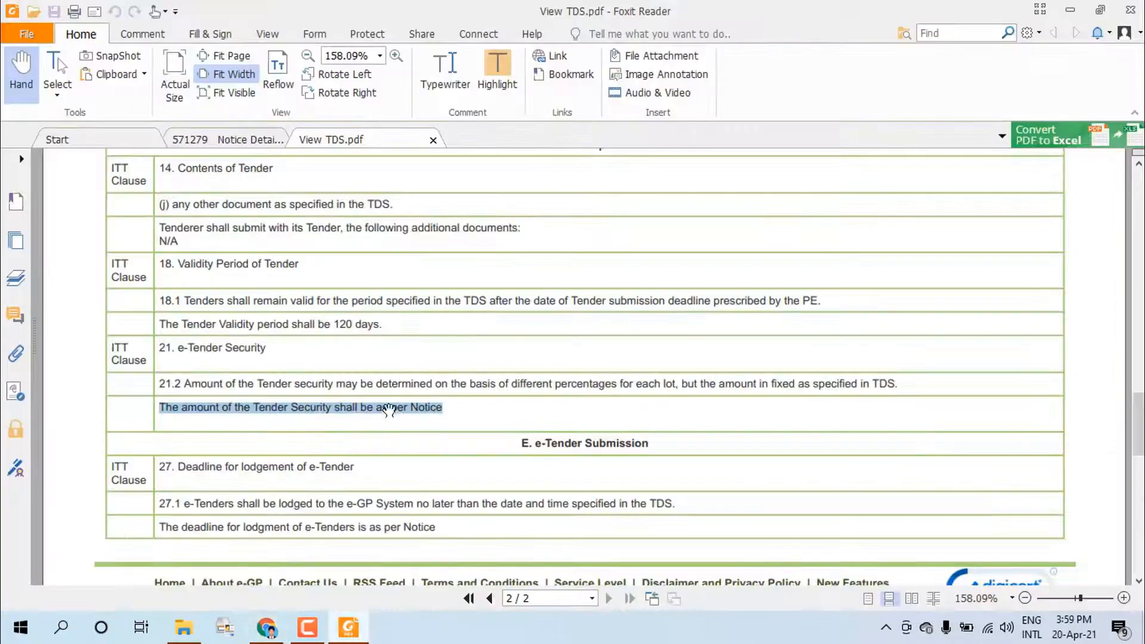
{"action": "scroll", "coordinate": [395, 352], "scroll_direction": "down", "scroll_amount": 3}
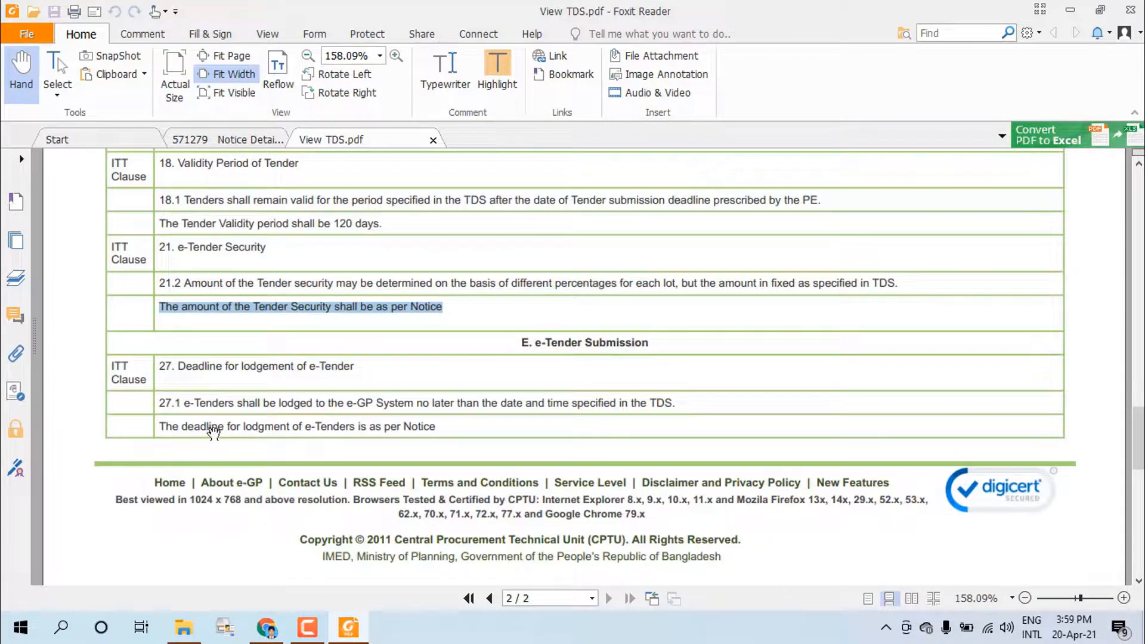
{"action": "left_click_drag", "start_coordinate": [161, 426], "coordinate": [429, 433]}
{"action": "key", "text": "ctrl+c"}
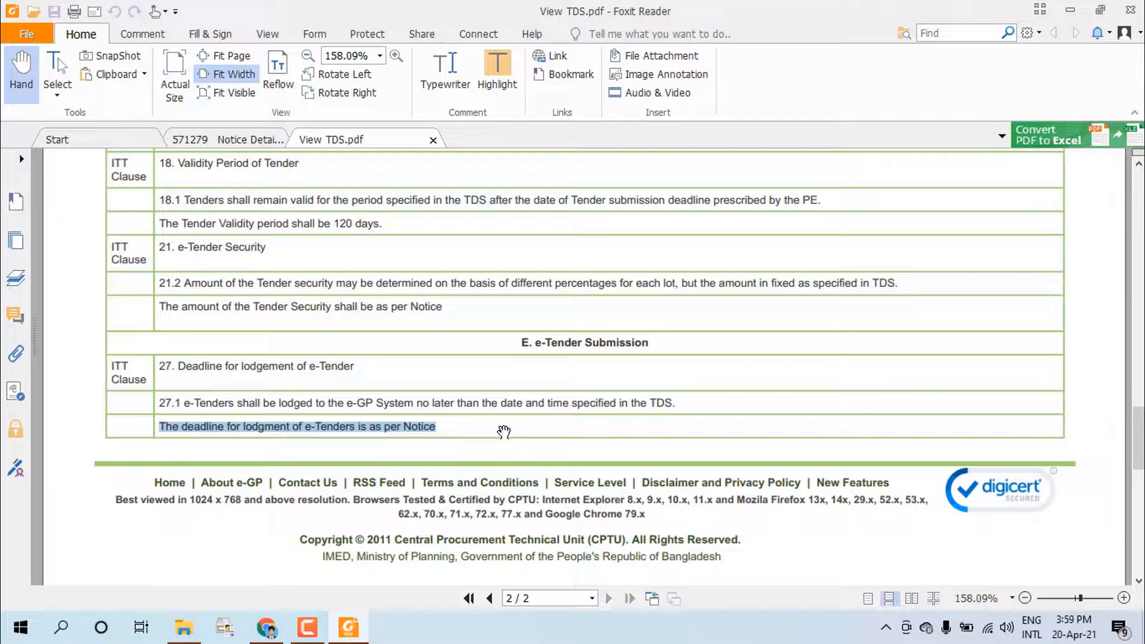
In the e-GP page in Chrome, replace the clause 27.1 placeholder text with "The deadline for lodgment of e-Tenders is as per Notice"
{"action": "left_click", "coordinate": [266, 628]}
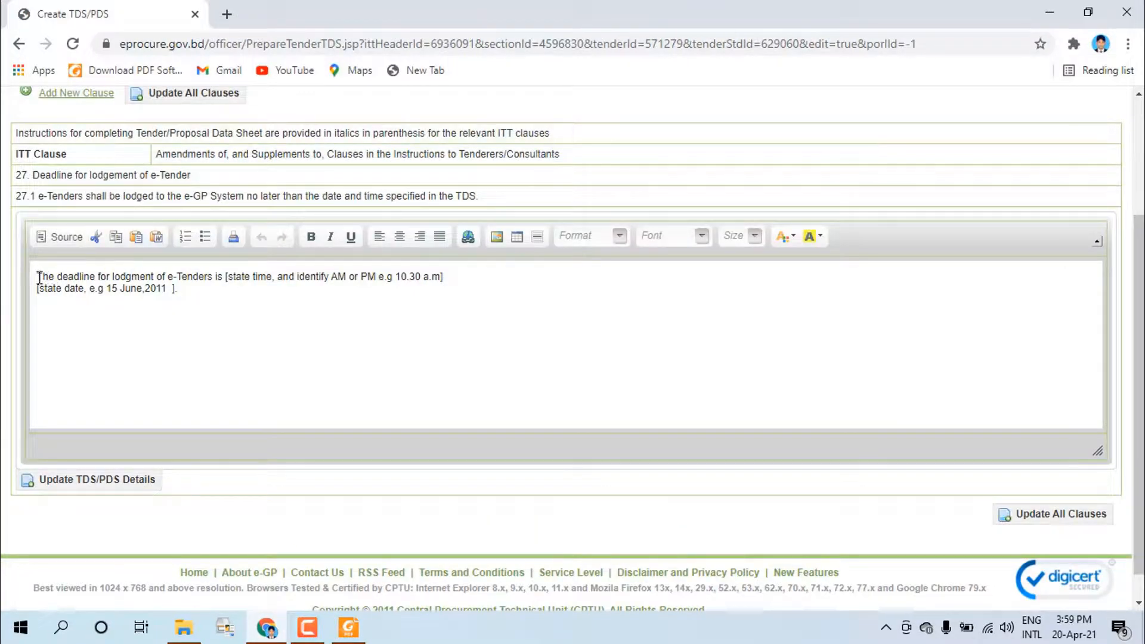
{"action": "left_click_drag", "start_coordinate": [37, 277], "coordinate": [174, 314]}
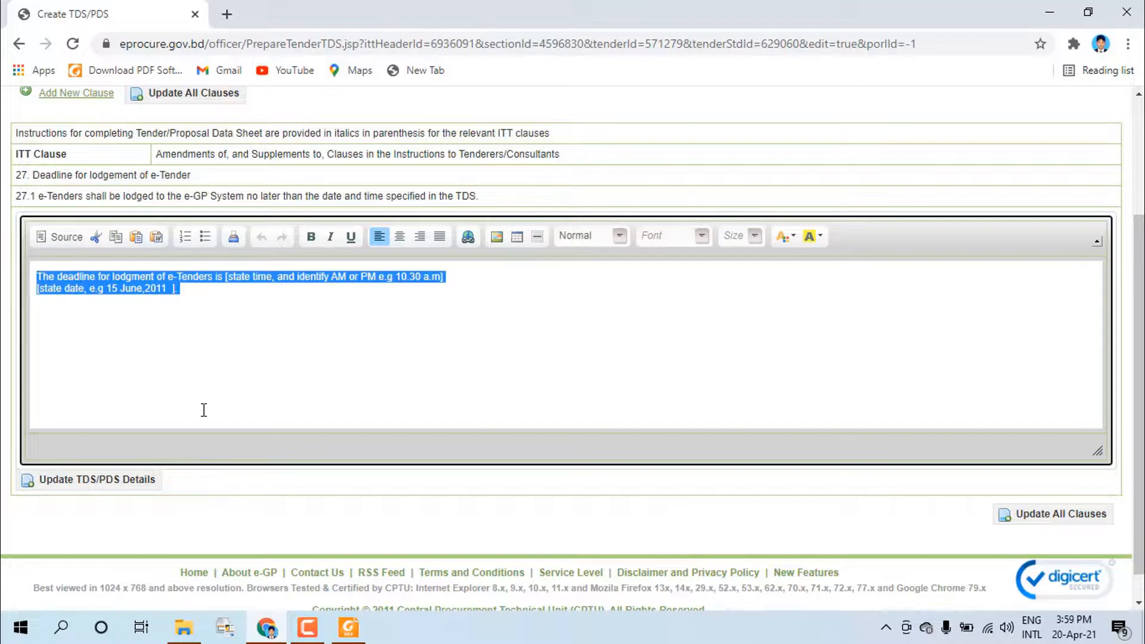
{"action": "key", "text": "ctrl+v"}
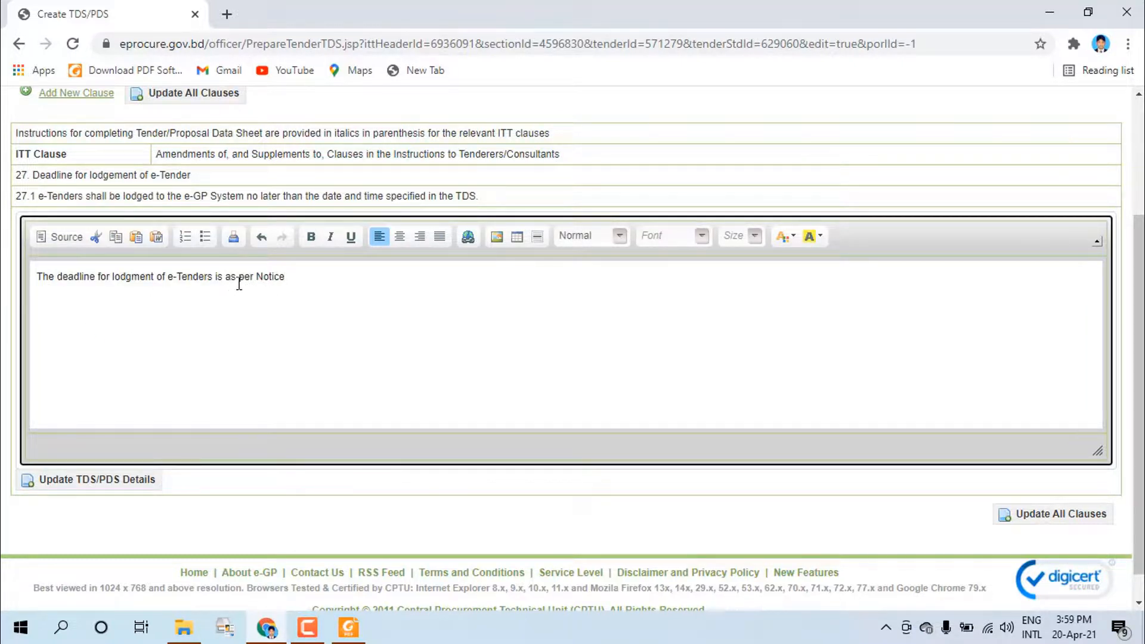
Update all clauses of sub-section E. e-Tender Submission and go back to the TDS/PDS dashboard
{"action": "scroll", "coordinate": [268, 355], "scroll_direction": "up", "scroll_amount": 3}
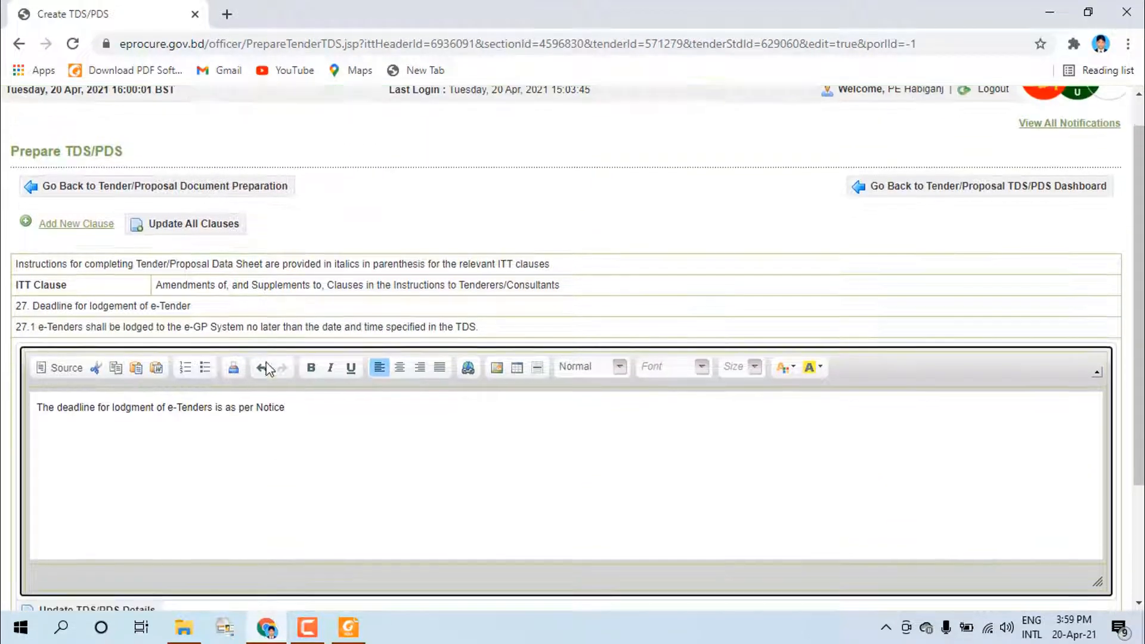
{"action": "scroll", "coordinate": [260, 366], "scroll_direction": "down", "scroll_amount": 3}
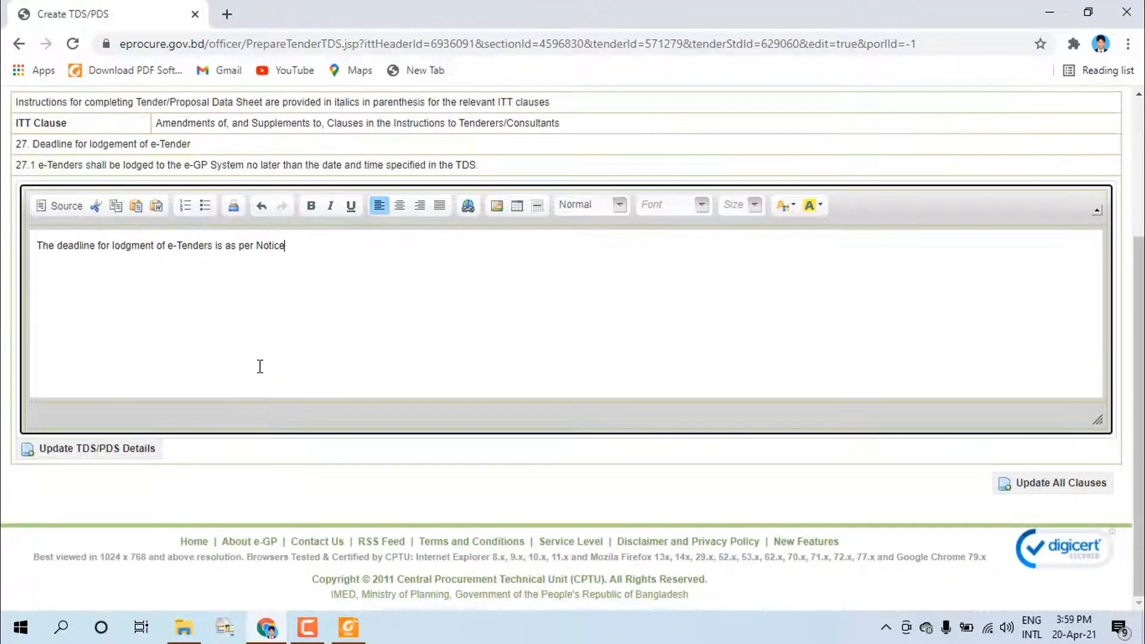
{"action": "left_click", "coordinate": [1028, 487]}
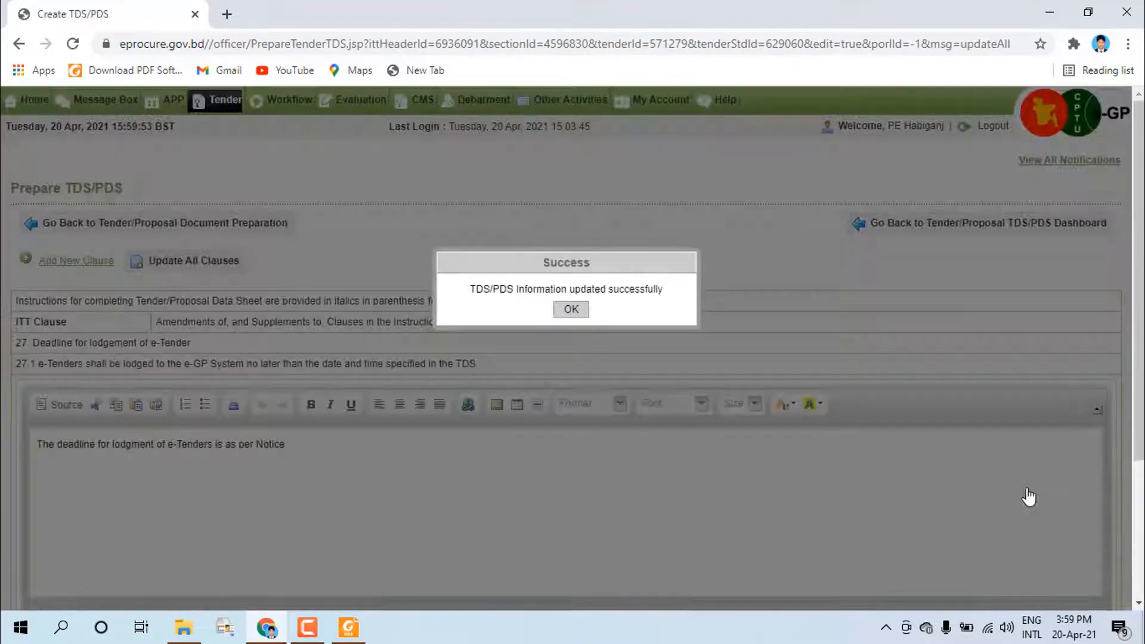
{"action": "left_click", "coordinate": [572, 309]}
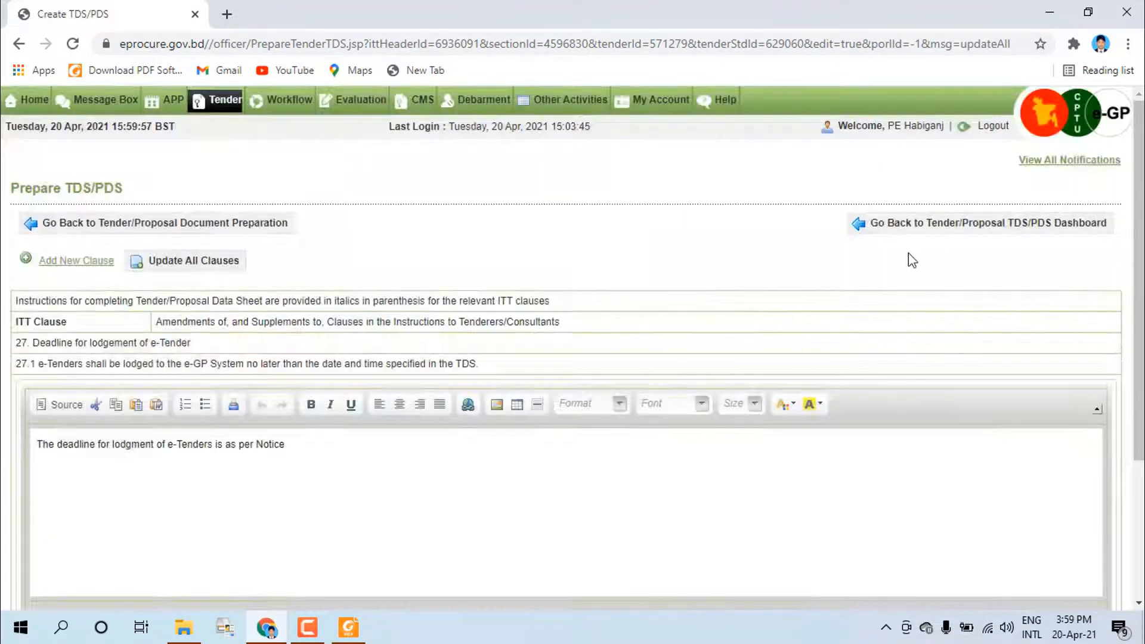
{"action": "left_click", "coordinate": [890, 227]}
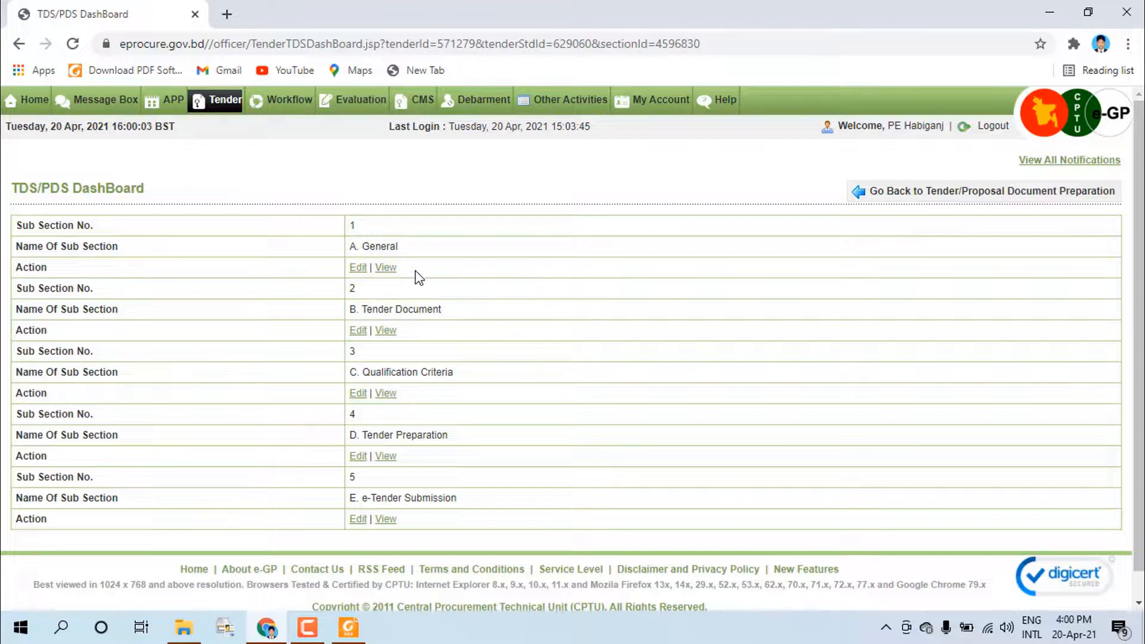
Return to the Tender/Proposal Document Preparation page and open the section 2 Tender Data Sheet for viewing
{"action": "scroll", "coordinate": [413, 271], "scroll_direction": "down", "scroll_amount": 1}
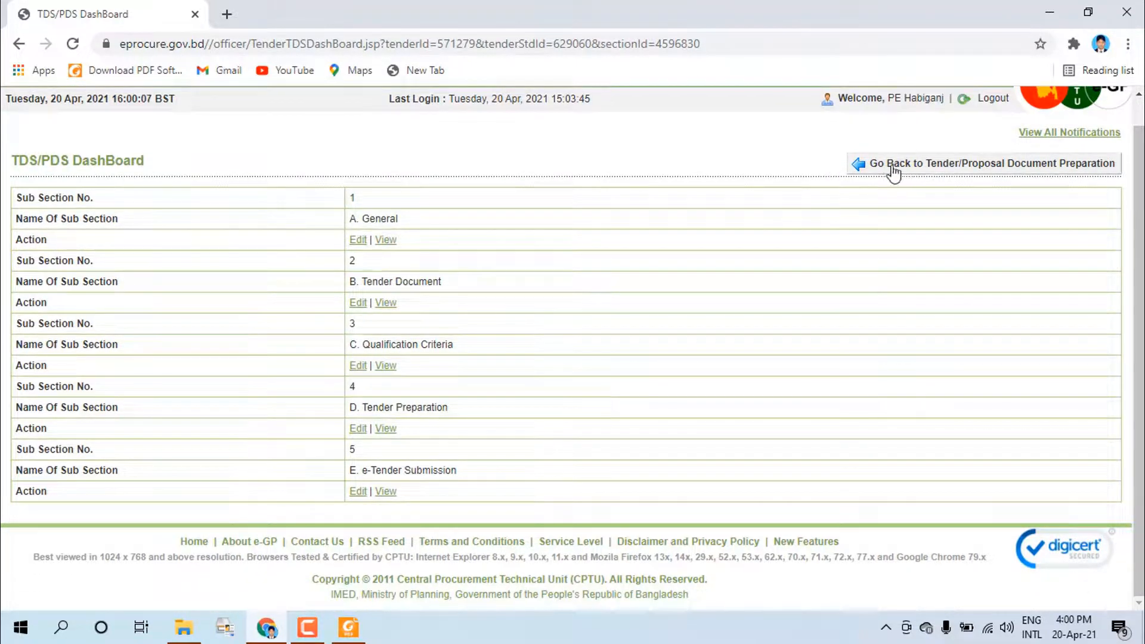
{"action": "left_click", "coordinate": [891, 170]}
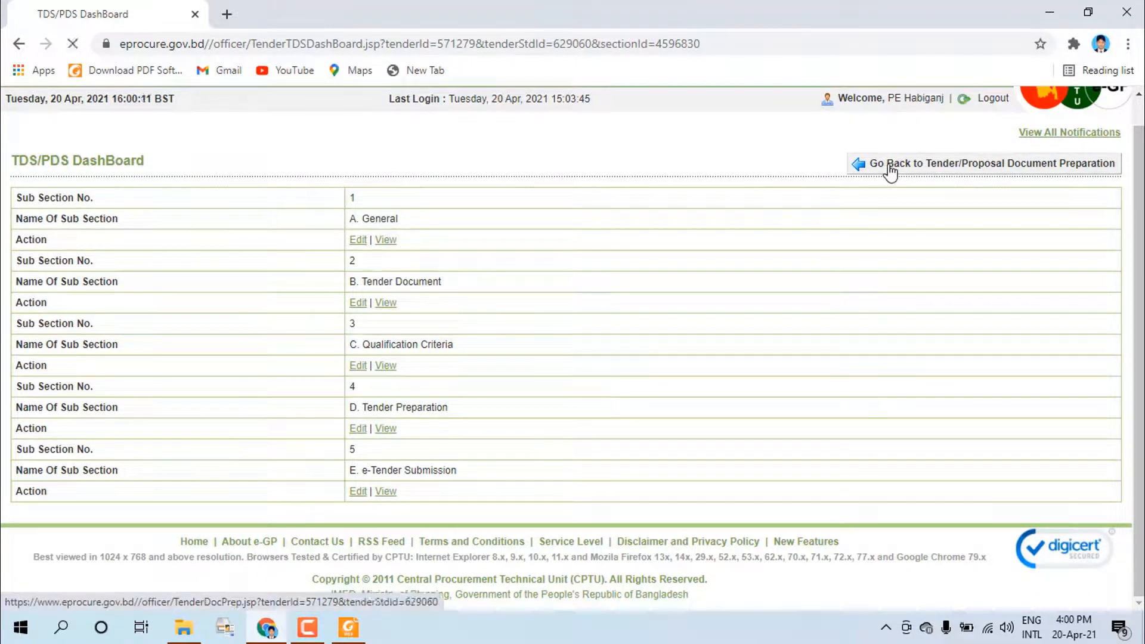
{"action": "scroll", "coordinate": [388, 392], "scroll_direction": "down", "scroll_amount": 6}
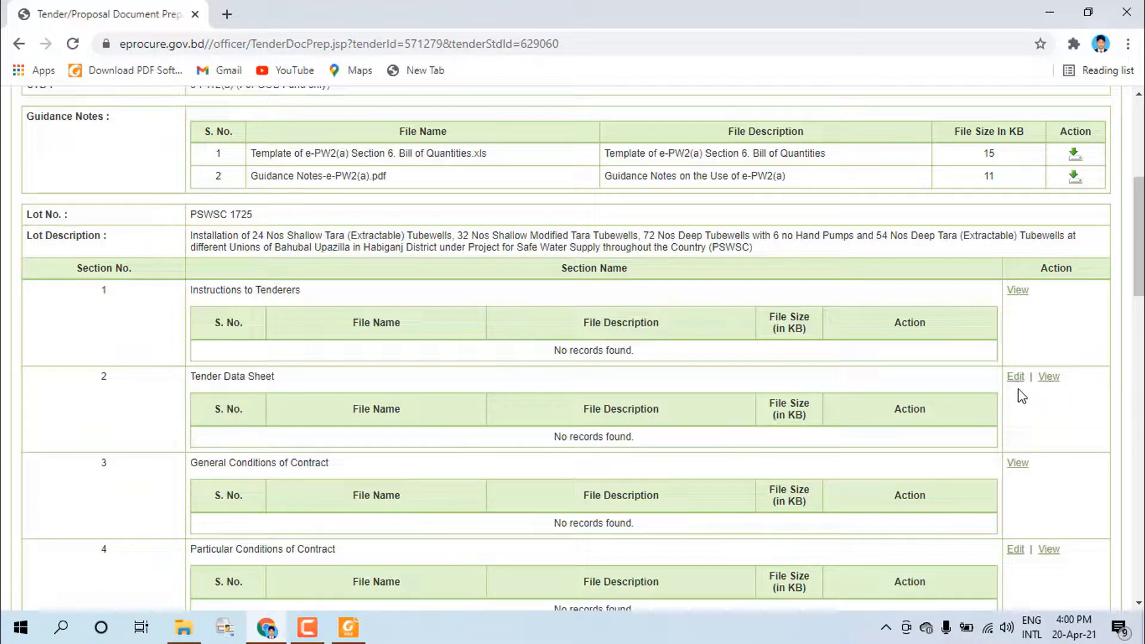
{"action": "left_click", "coordinate": [1049, 377]}
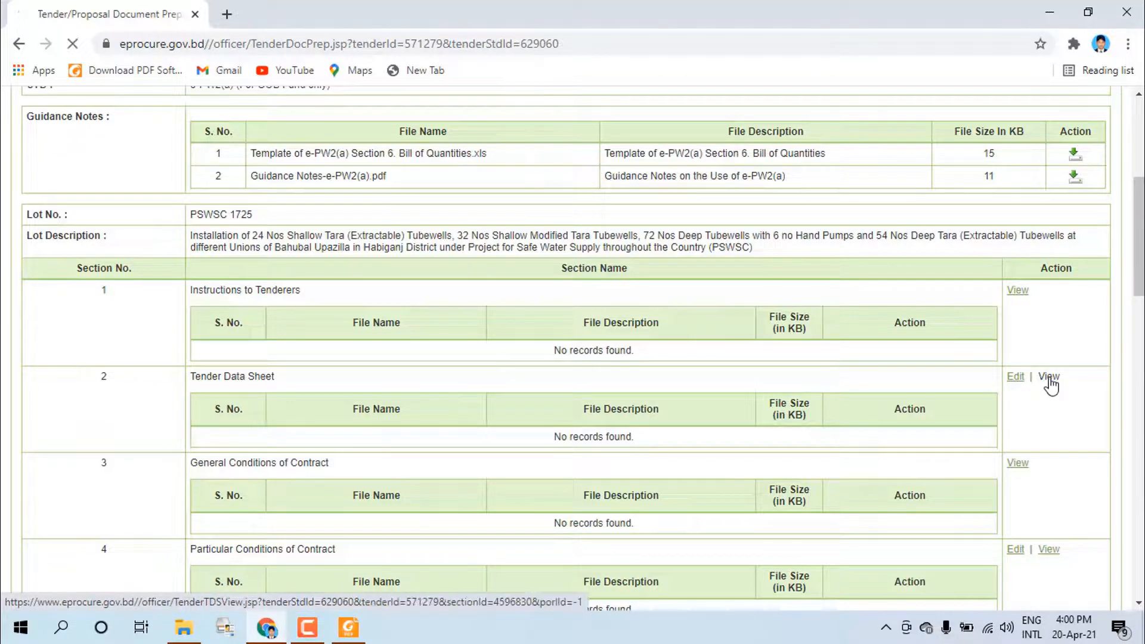
Review the Tender Data Sheet entries of sub-sections A to E, from clause 1 Scope of Tender through clause 27
{"action": "scroll", "coordinate": [368, 350], "scroll_direction": "down", "scroll_amount": 4}
{"action": "scroll", "coordinate": [368, 350], "scroll_direction": "up", "scroll_amount": 1}
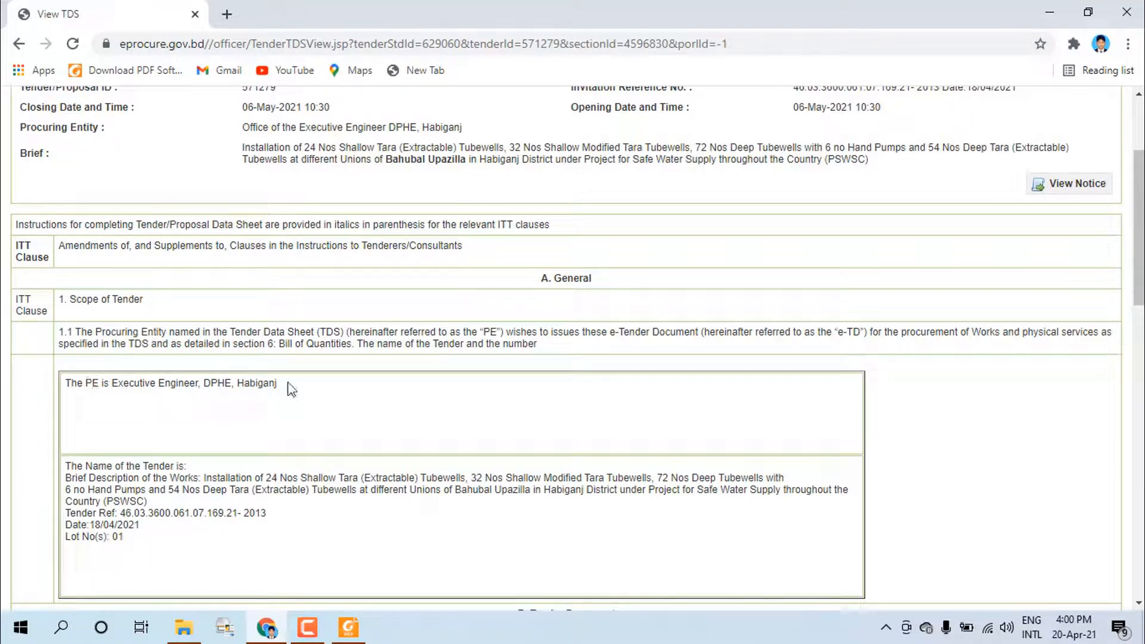
{"action": "scroll", "coordinate": [292, 391], "scroll_direction": "down", "scroll_amount": 1}
{"action": "scroll", "coordinate": [294, 456], "scroll_direction": "down", "scroll_amount": 2}
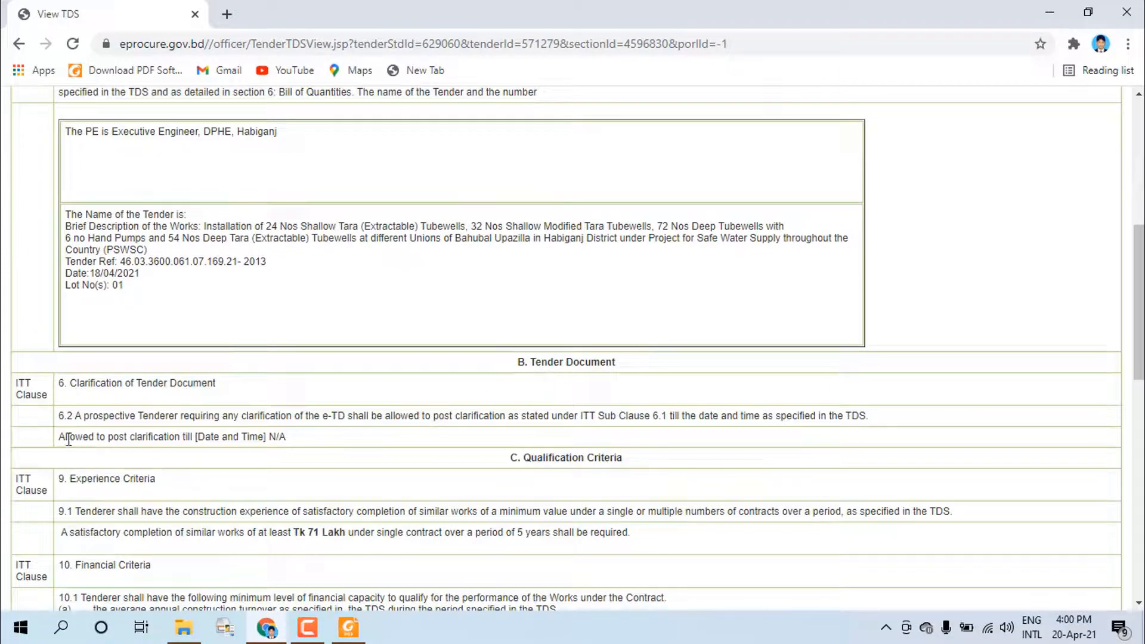
{"action": "scroll", "coordinate": [299, 442], "scroll_direction": "down", "scroll_amount": 3}
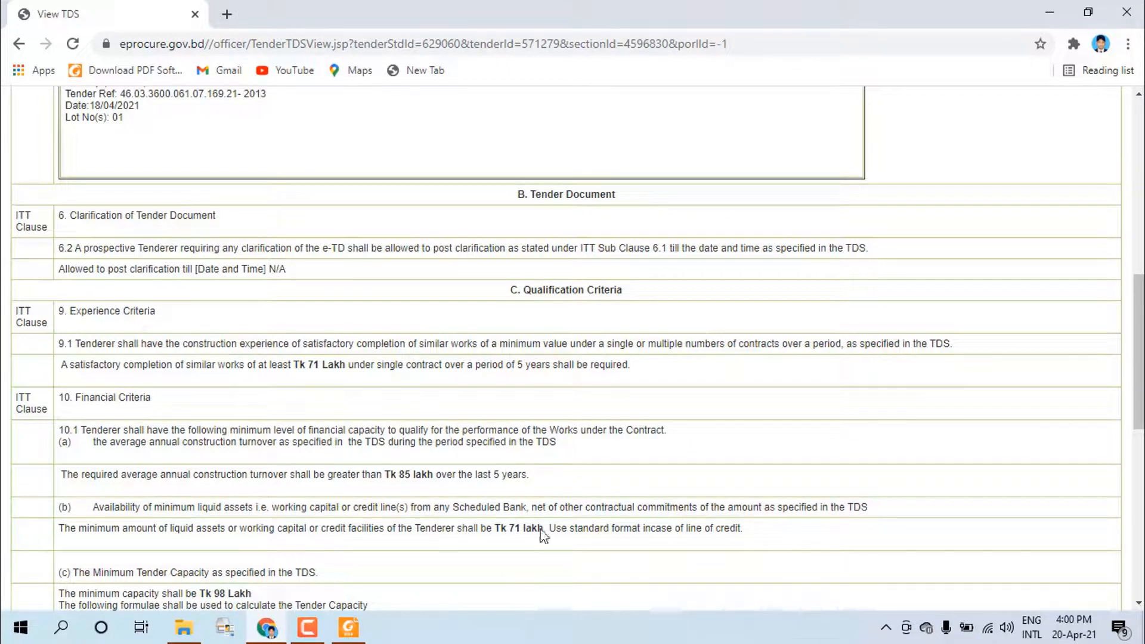
{"action": "scroll", "coordinate": [504, 543], "scroll_direction": "down", "scroll_amount": 1}
{"action": "scroll", "coordinate": [209, 358], "scroll_direction": "down", "scroll_amount": 3}
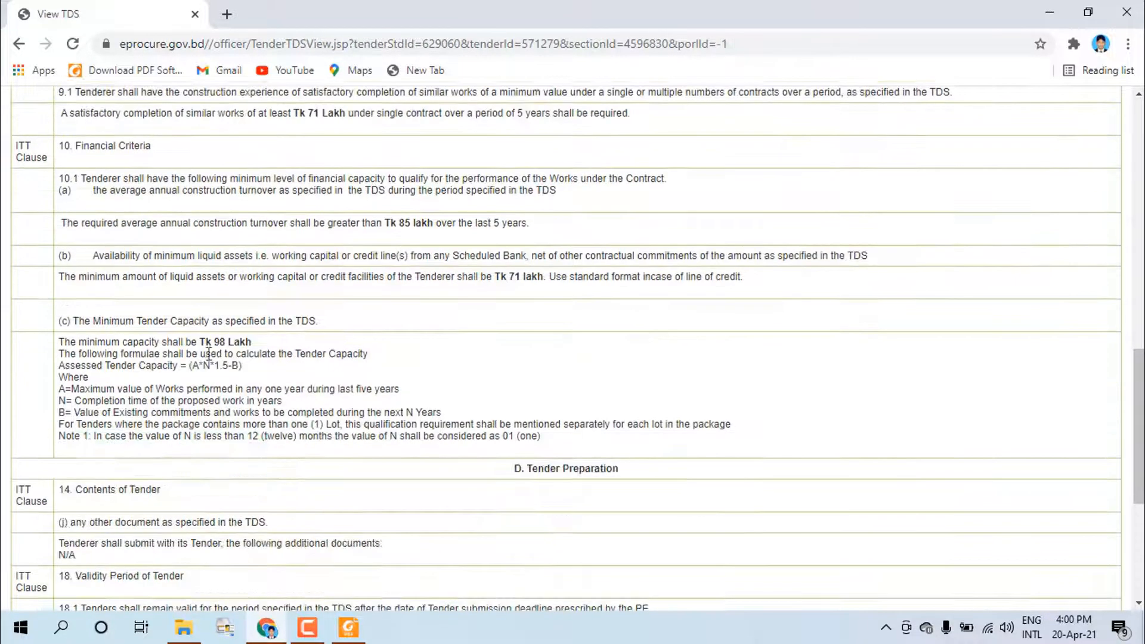
{"action": "scroll", "coordinate": [358, 445], "scroll_direction": "down", "scroll_amount": 1}
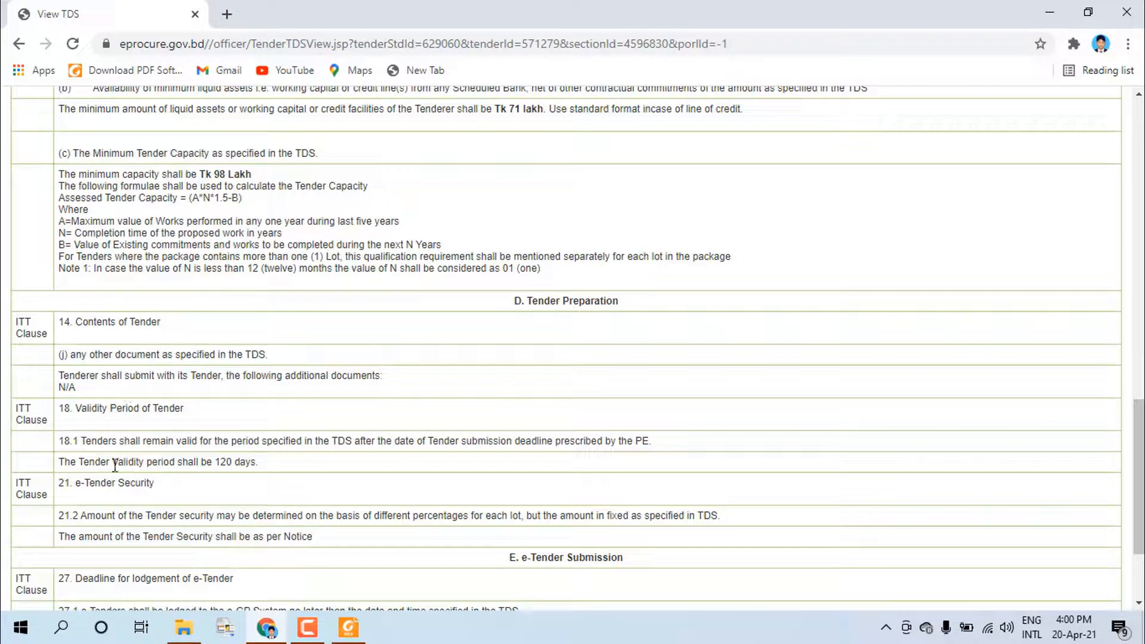
{"action": "scroll", "coordinate": [282, 459], "scroll_direction": "down", "scroll_amount": 2}
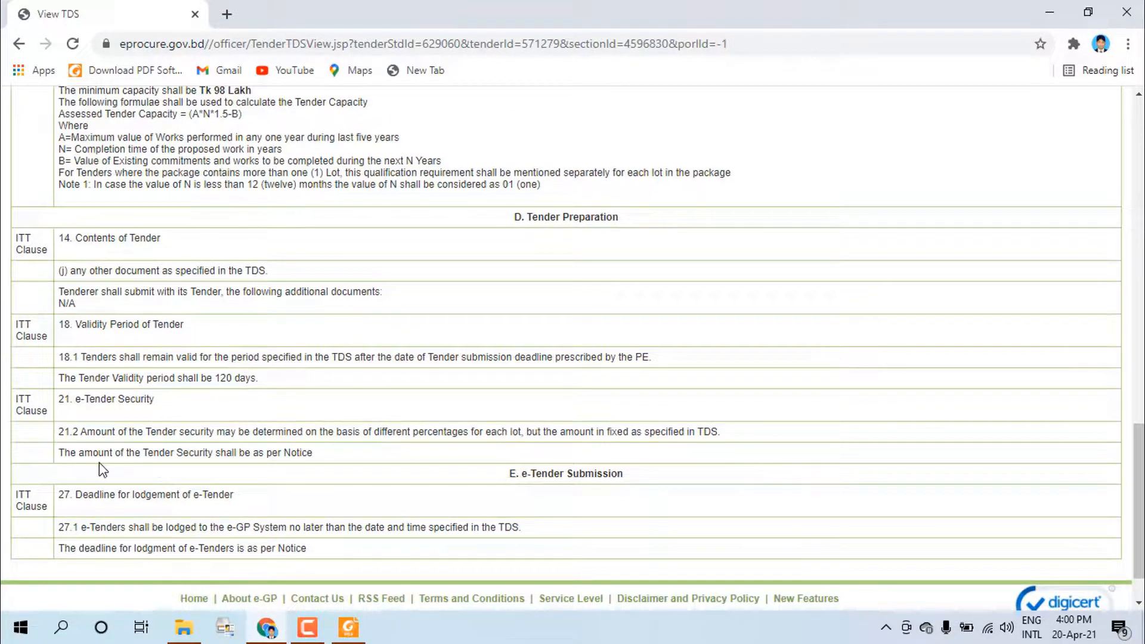
{"action": "scroll", "coordinate": [336, 470], "scroll_direction": "down", "scroll_amount": 1}
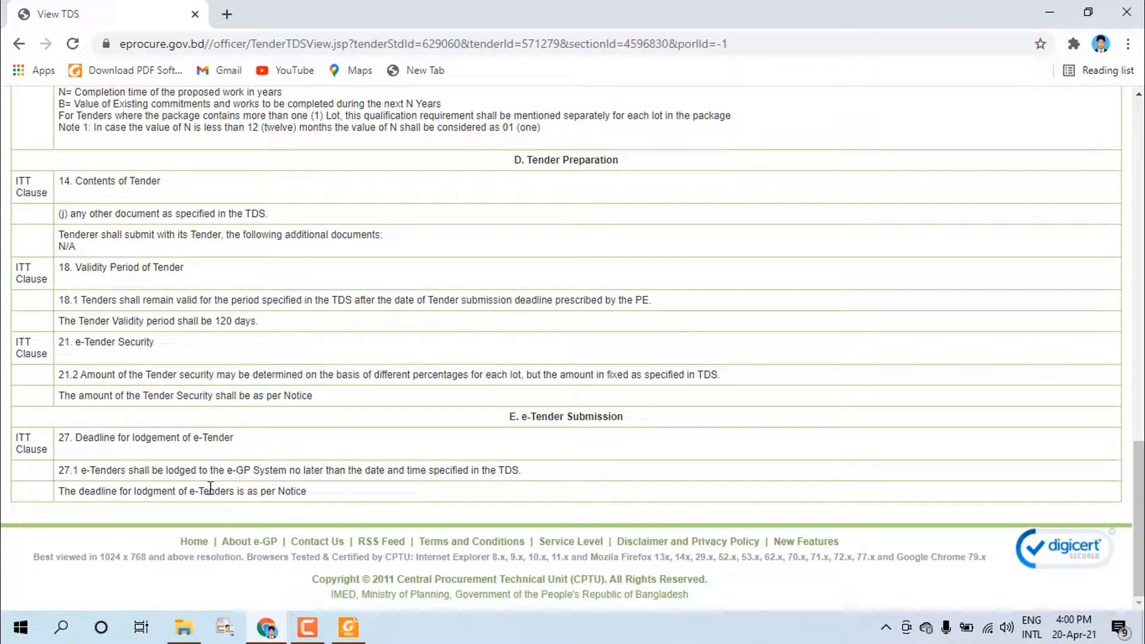
Leave the Tender Data Sheet view and return to the list of tender document sections
{"action": "scroll", "coordinate": [459, 466], "scroll_direction": "up", "scroll_amount": 15}
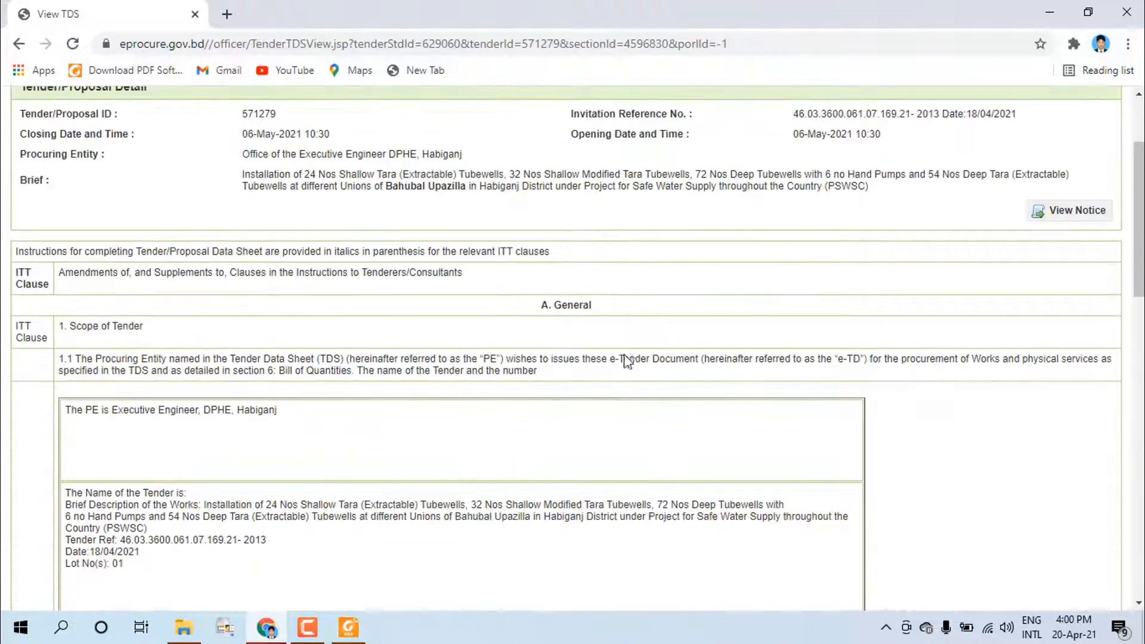
{"action": "scroll", "coordinate": [626, 361], "scroll_direction": "up", "scroll_amount": 3}
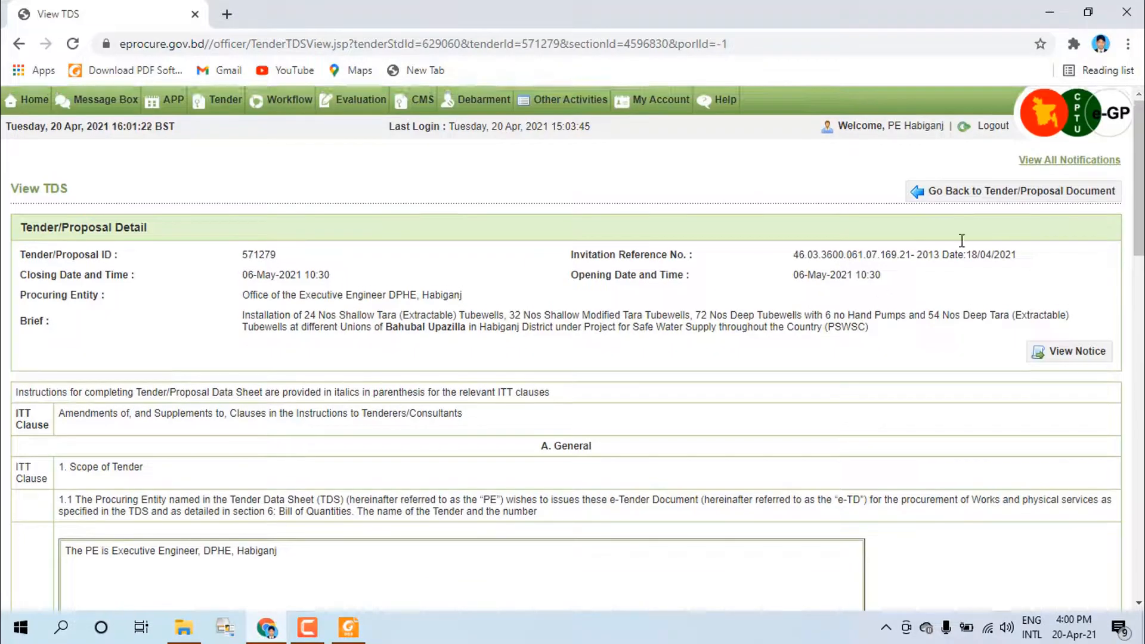
{"action": "left_click", "coordinate": [942, 192]}
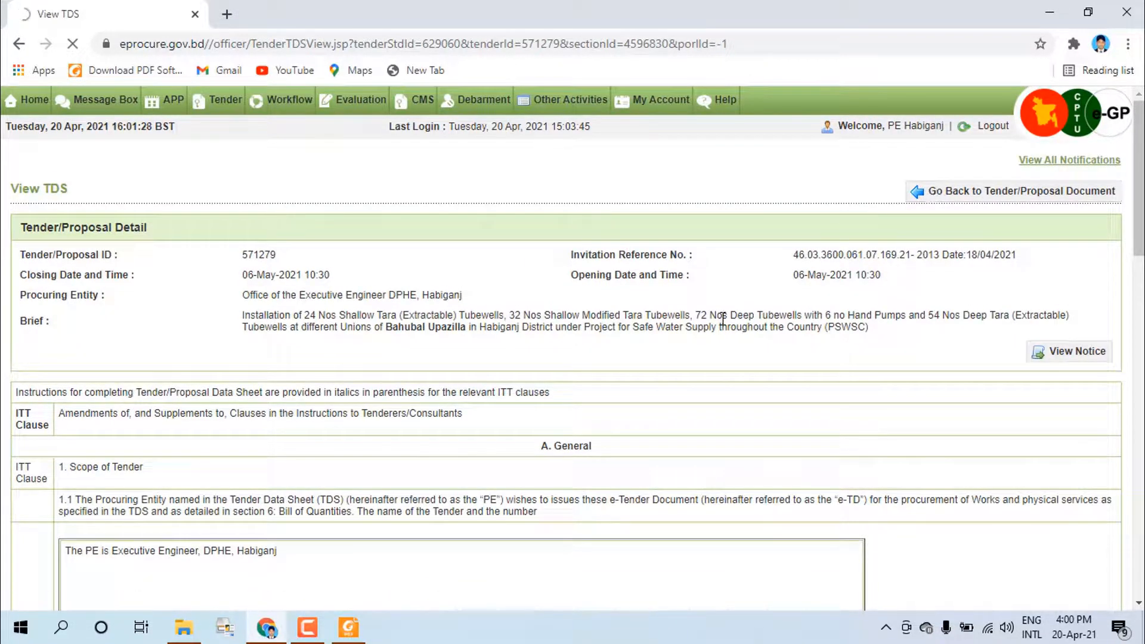
{"action": "scroll", "coordinate": [491, 474], "scroll_direction": "down", "scroll_amount": 9}
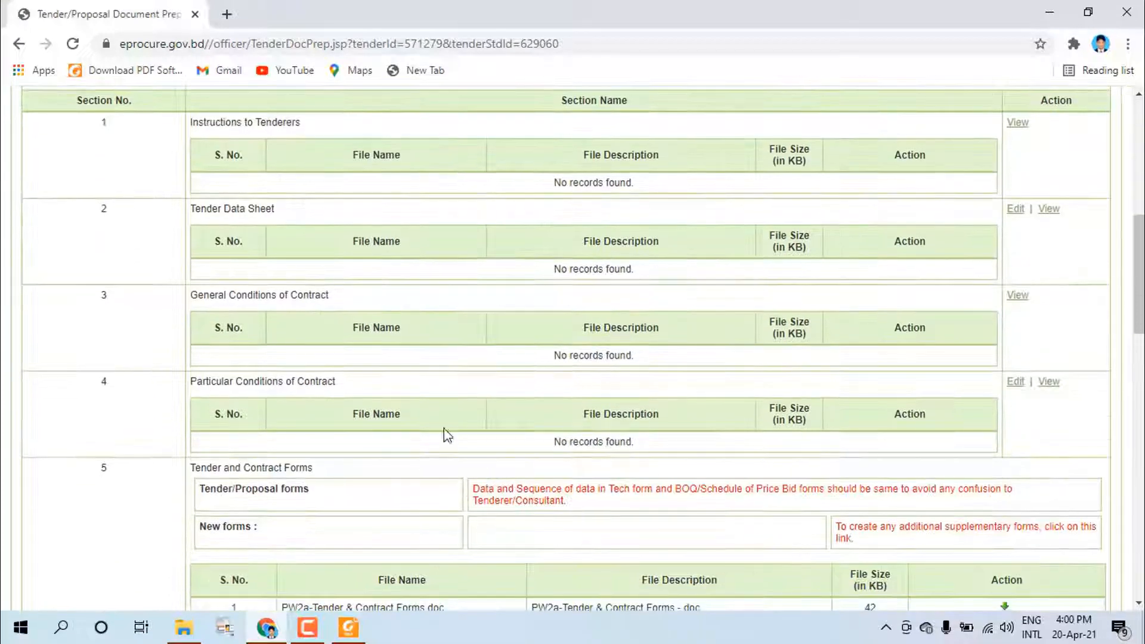